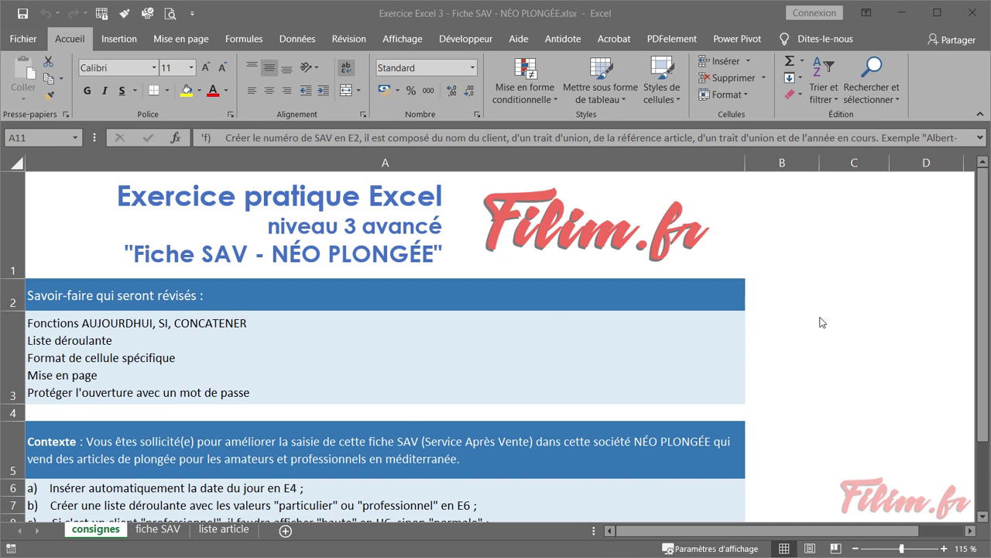
Read the exercise tasks a to h on the consignes sheet and examine the blank form on the fiche SAV sheet
click(781, 331)
scroll(559, 343, down, 1)
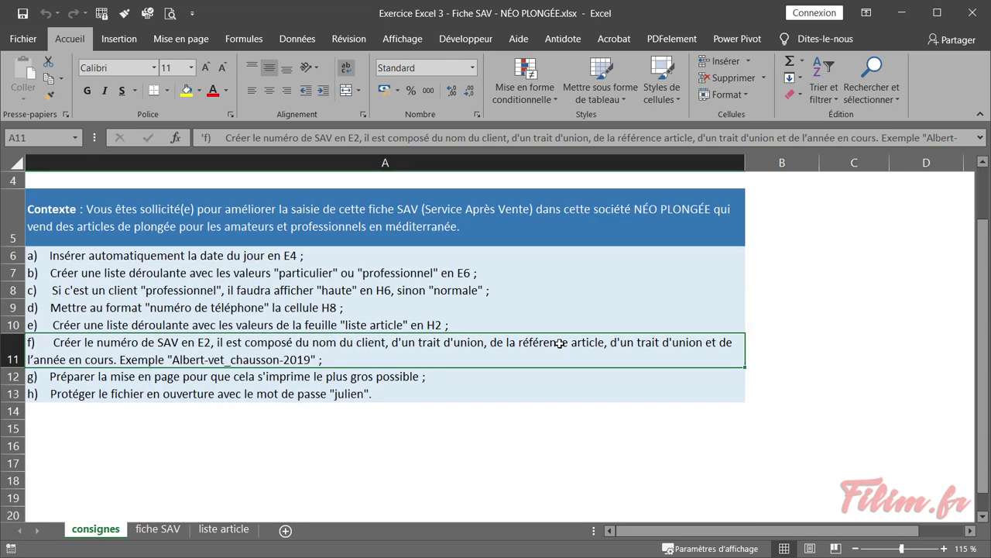
click(945, 548)
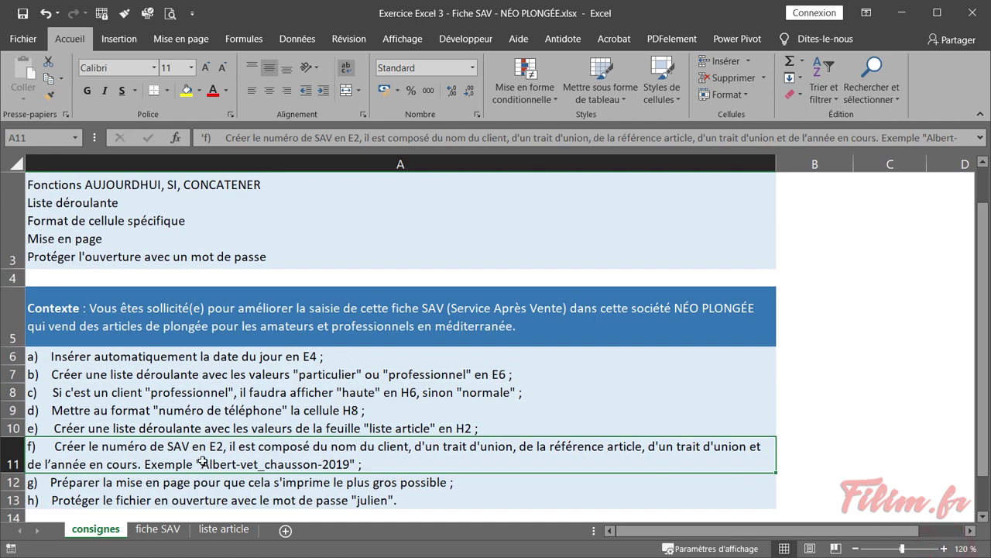
click(153, 530)
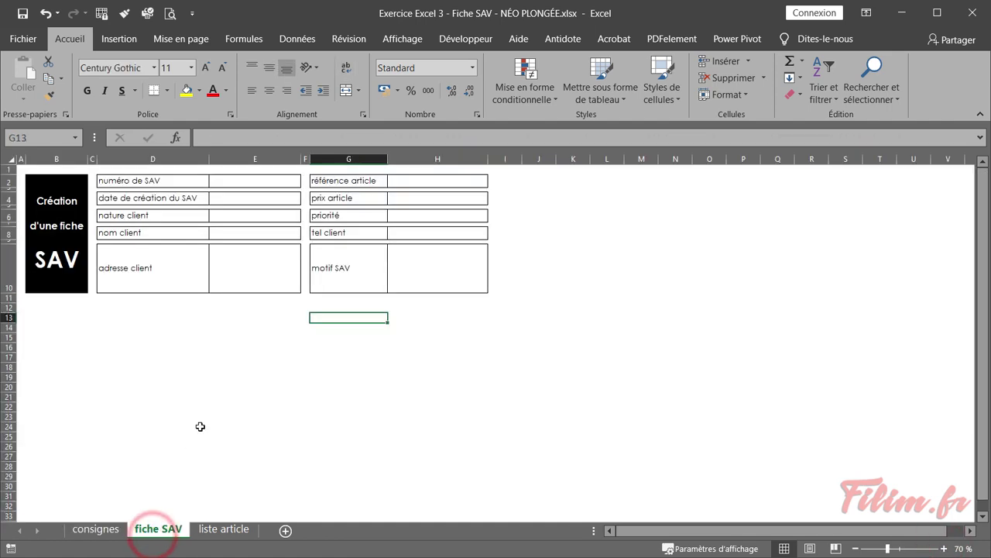
scroll(200, 426, up, 4)
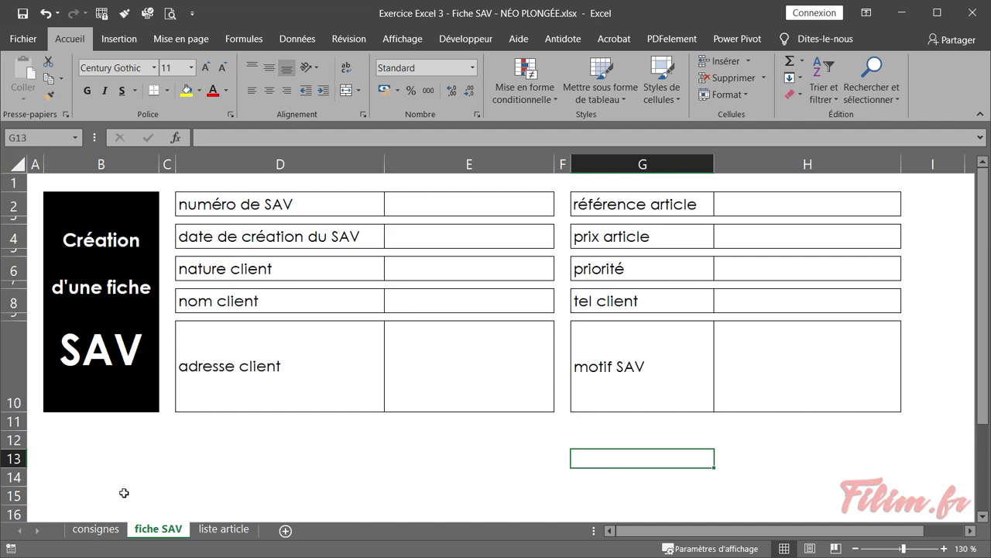
click(99, 530)
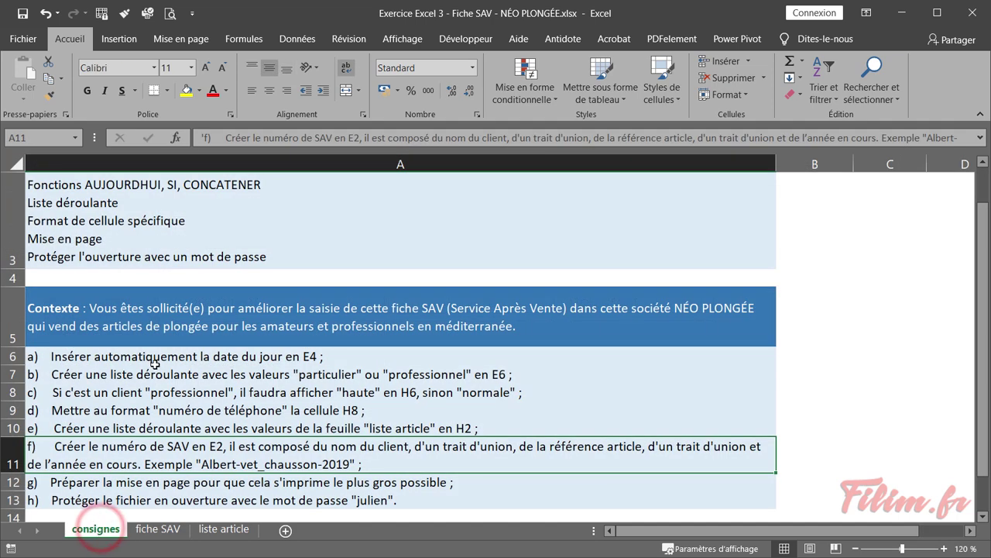
drag(155, 356, 141, 503)
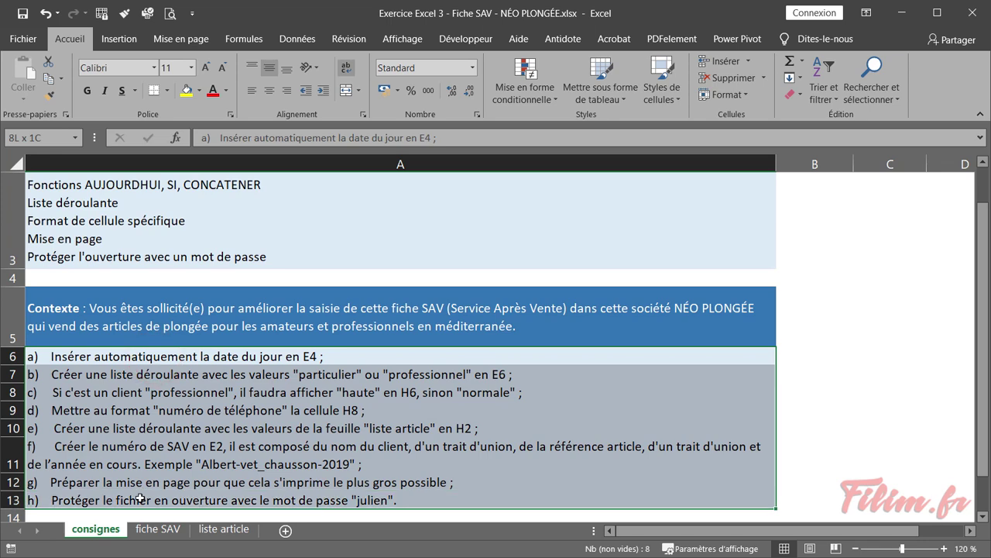
click(199, 355)
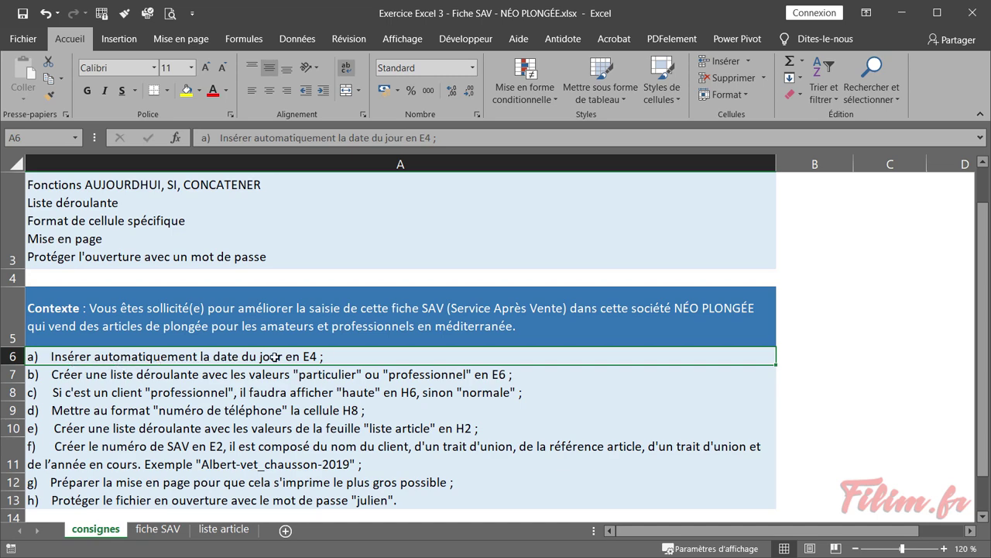
Insert today's date automatically in cell E4 of the fiche SAV sheet with the formula =AUJOURDHUI()
click(158, 529)
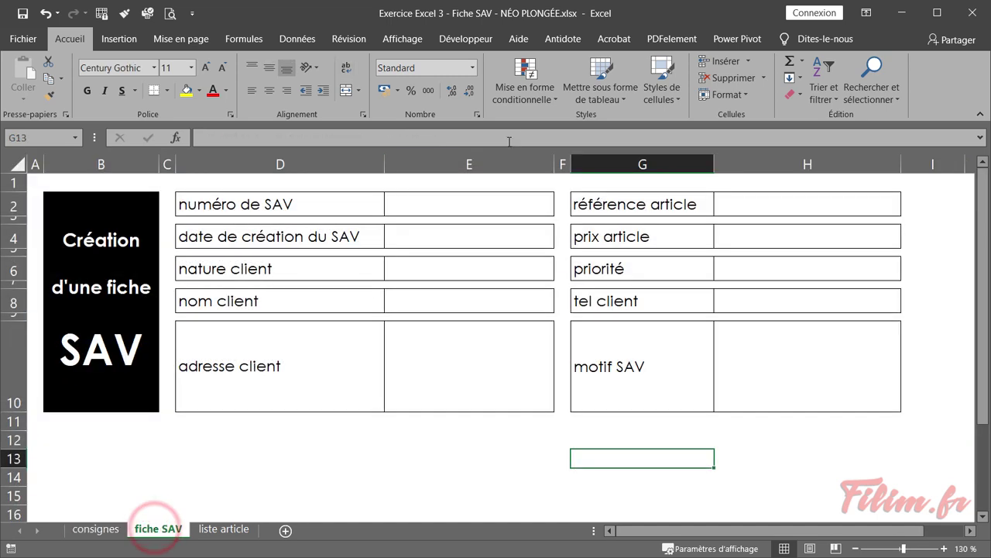
click(458, 237)
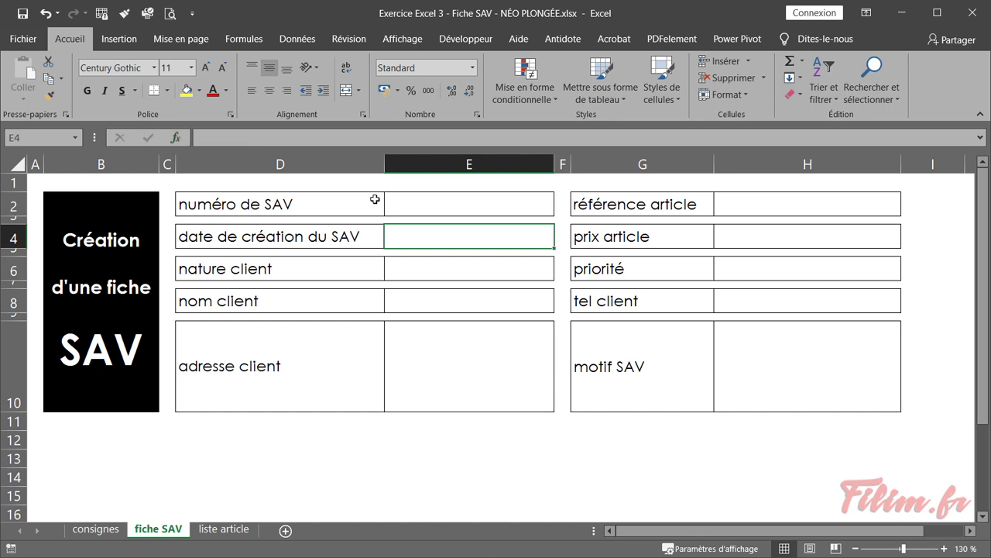
text(=au)
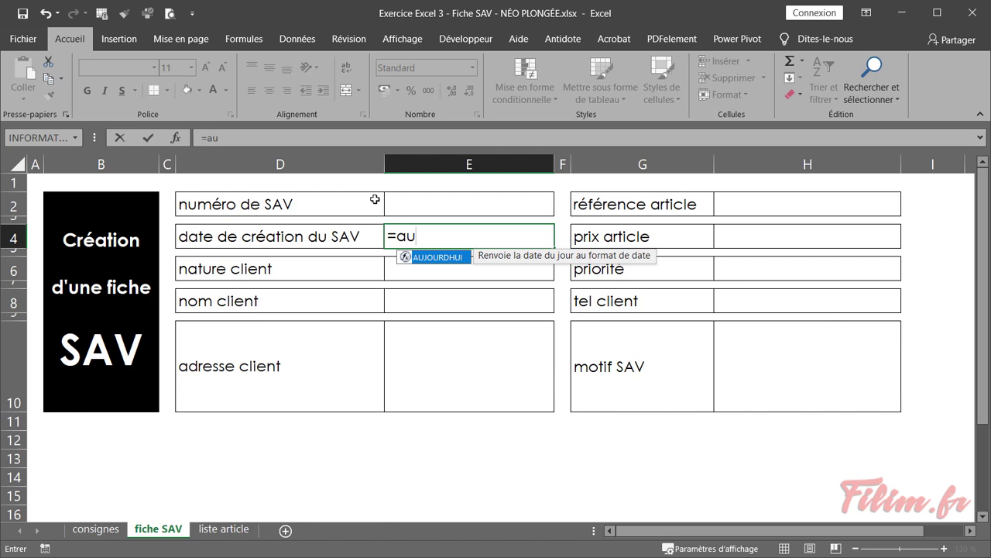
key(Tab)
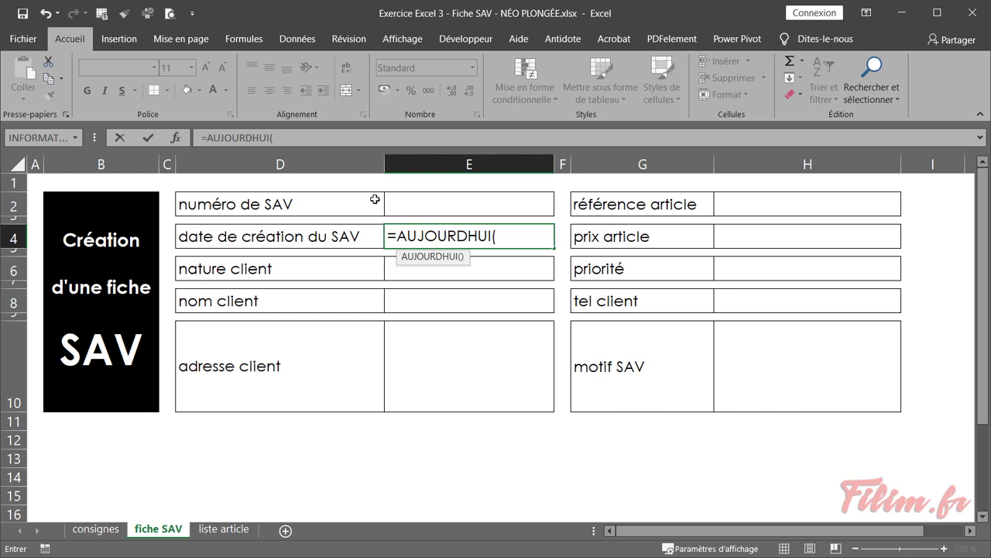
text())
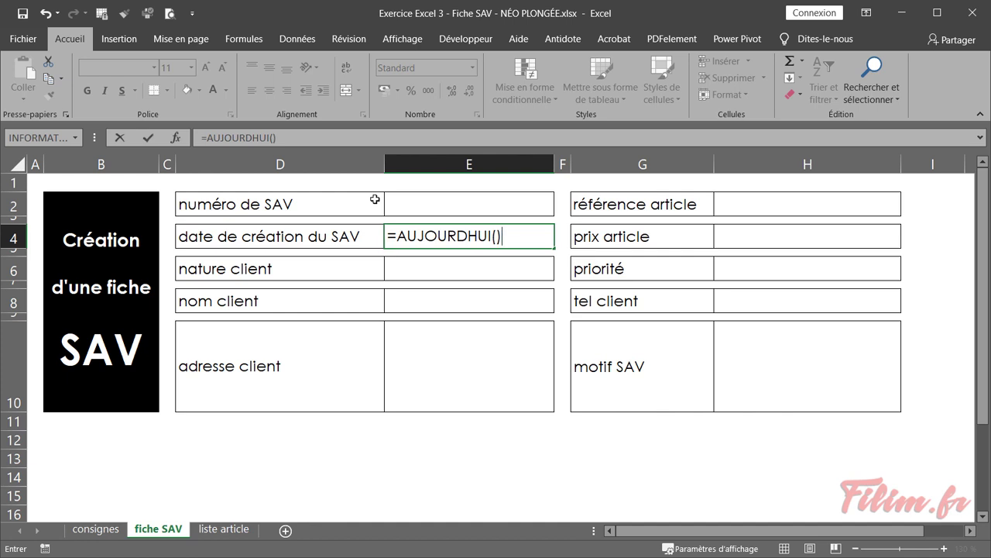
key(Return)
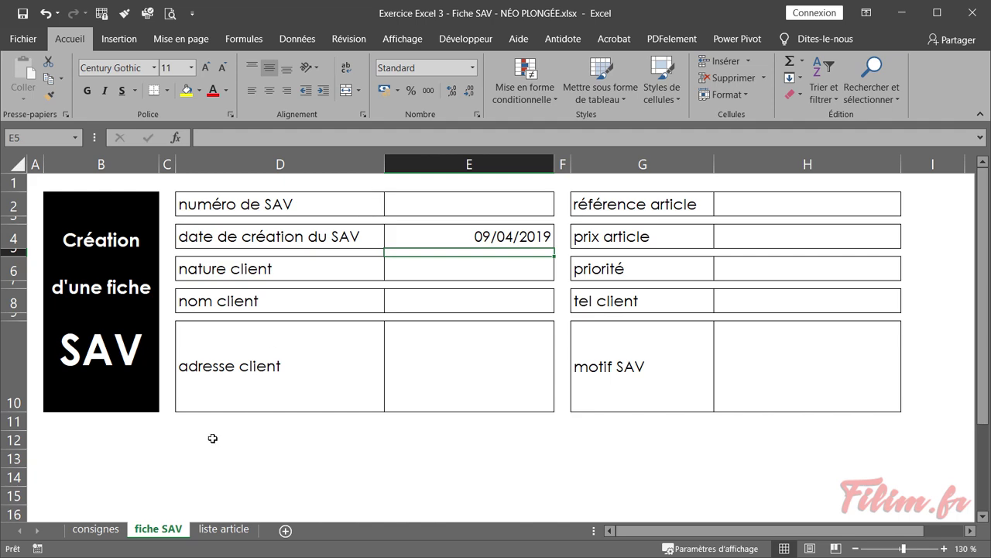
Check task b on the consignes sheet and enter "particulier" in C1 and "professionnel" in C2 of the liste article sheet
click(96, 530)
click(109, 374)
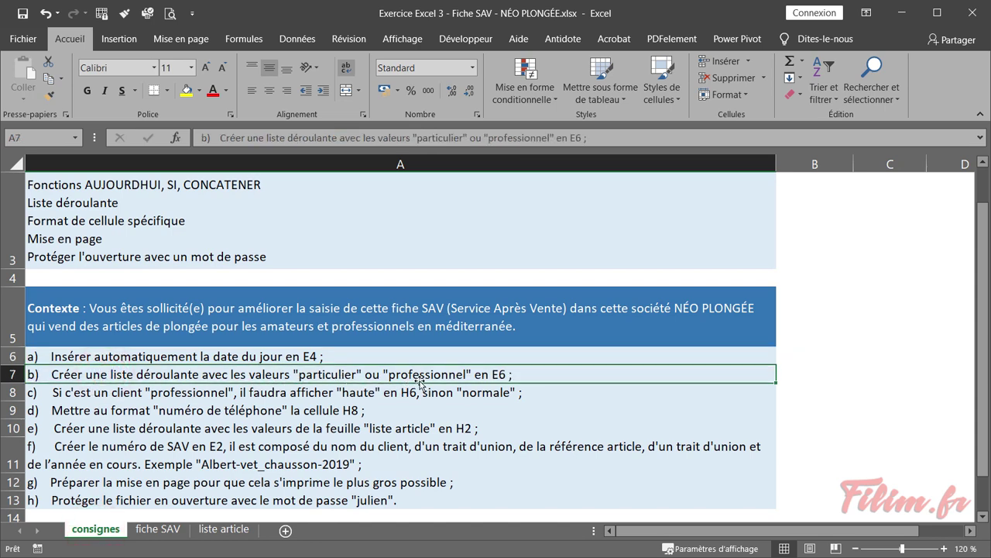
click(169, 530)
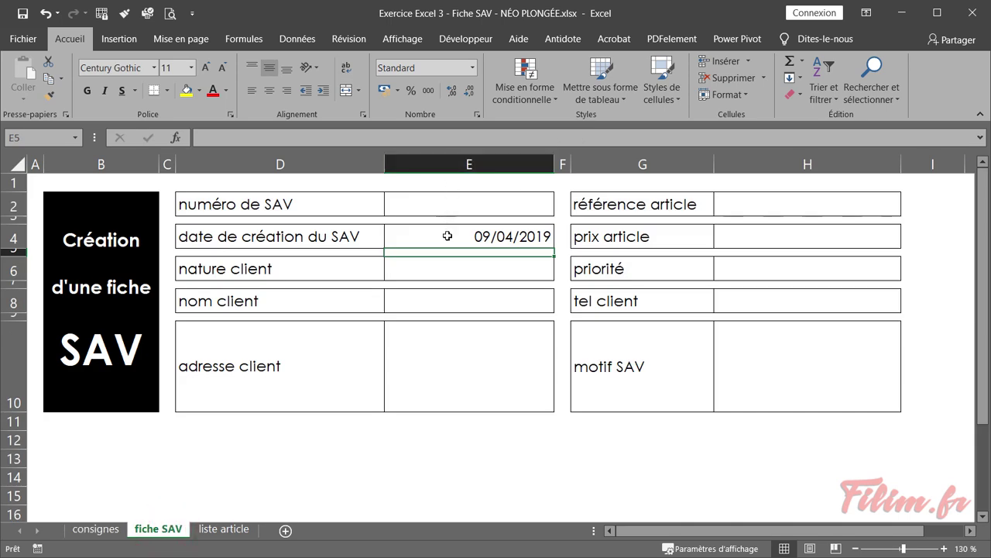
click(441, 266)
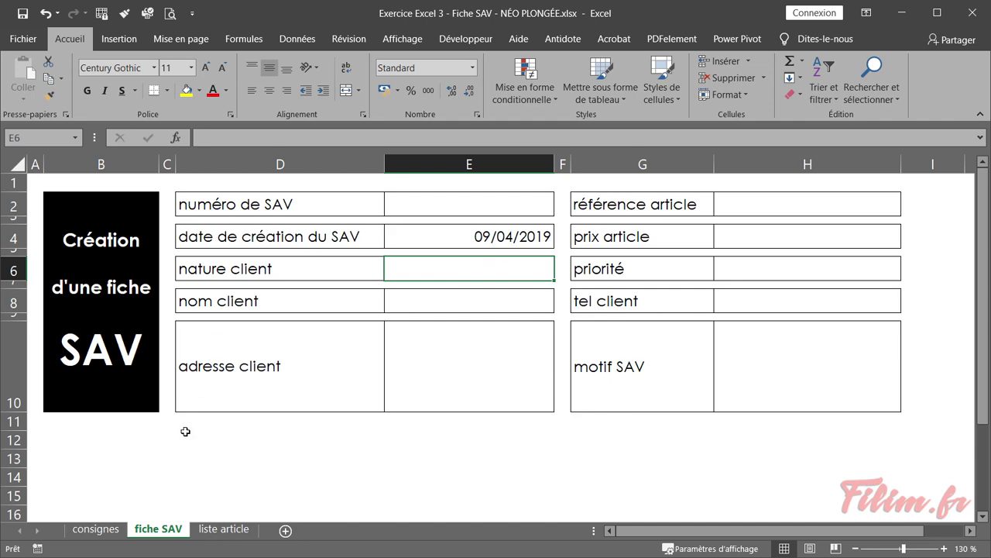
click(231, 529)
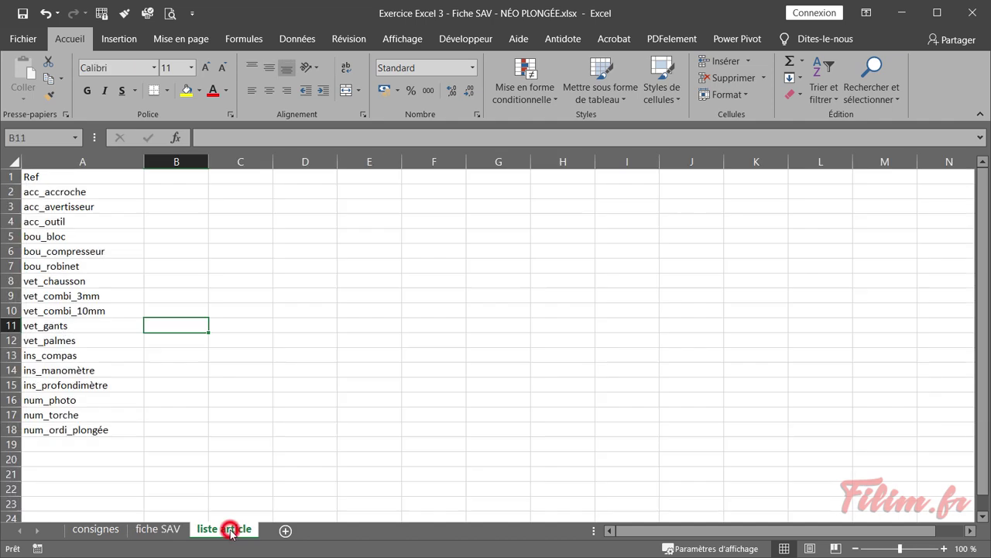
ctrl+scroll(263, 363, up, 4)
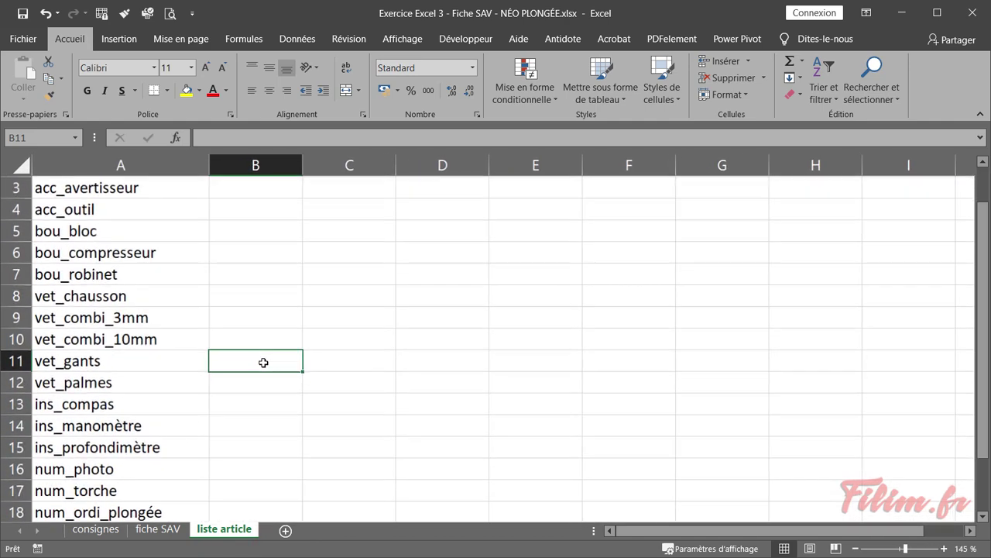
click(422, 194)
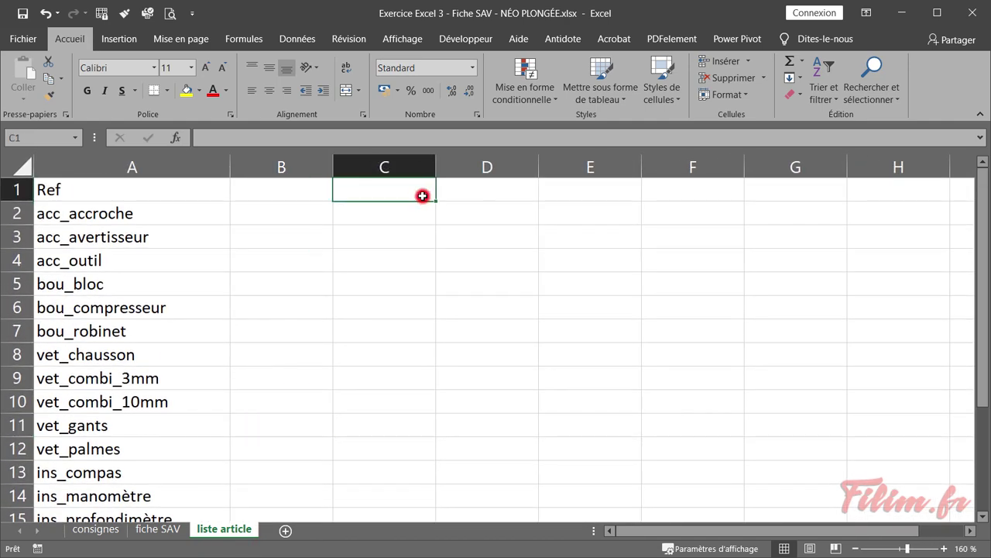
text(particulier)
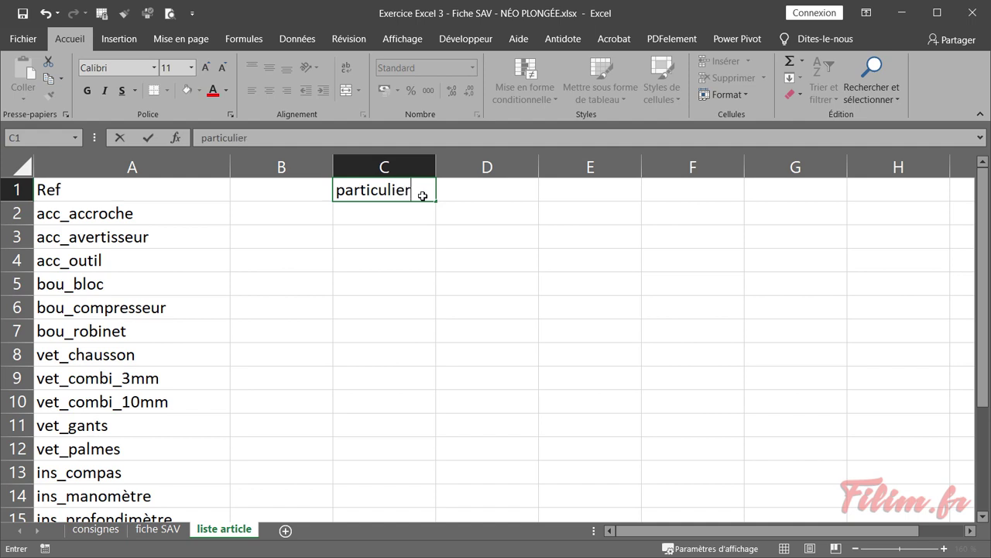
key(Return)
text(pr)
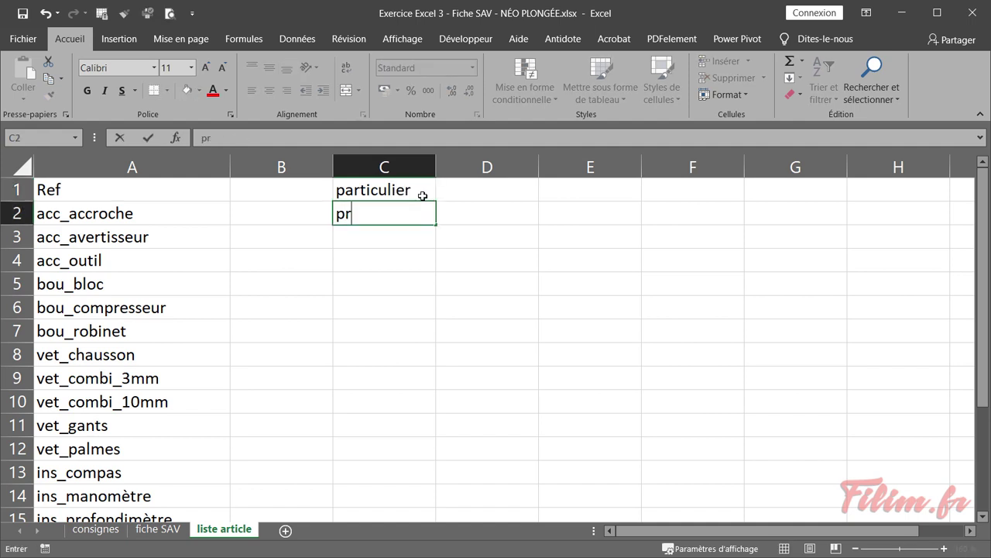
text(ofessionnel)
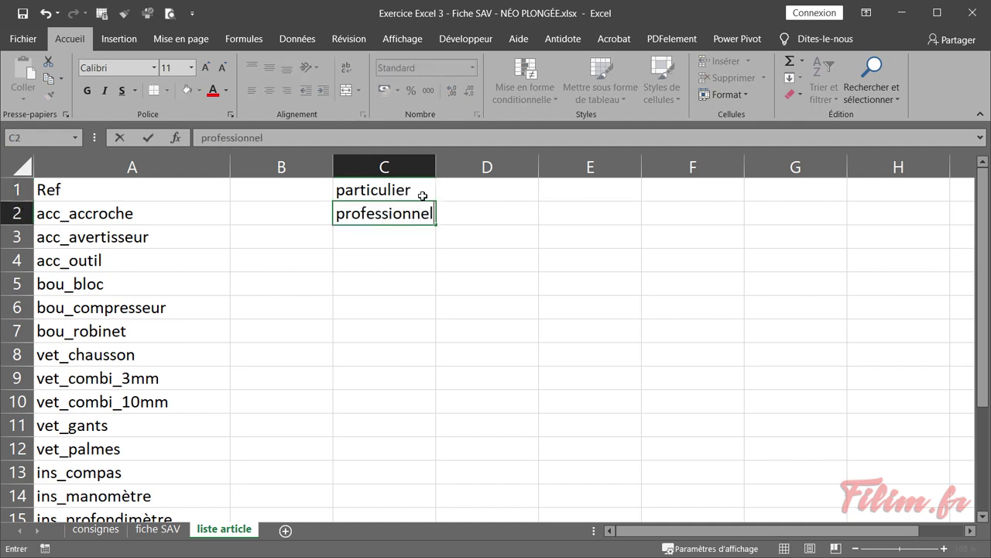
key(Return)
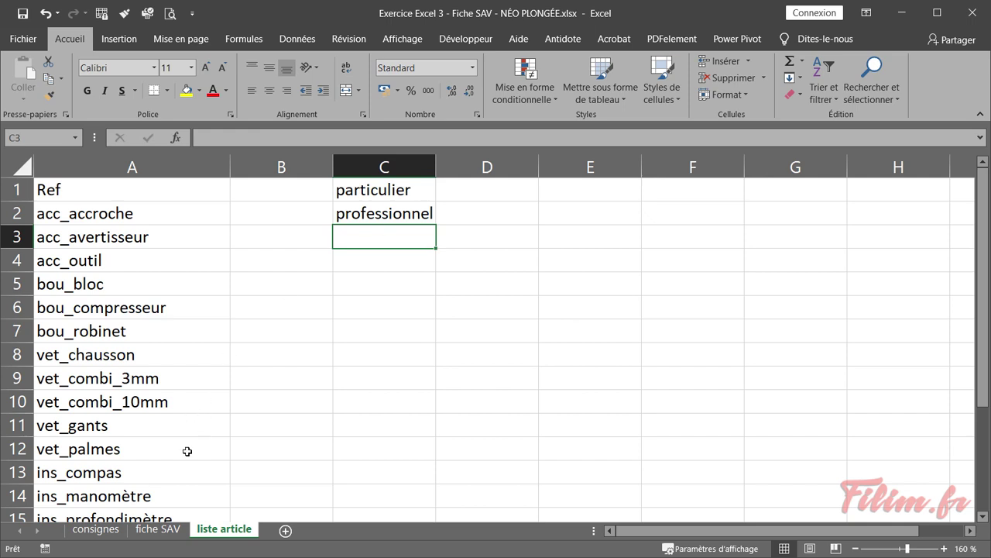
Start a data validation rule for the nature client cell E6 on the fiche SAV sheet, allowing only a list (Liste)
click(158, 529)
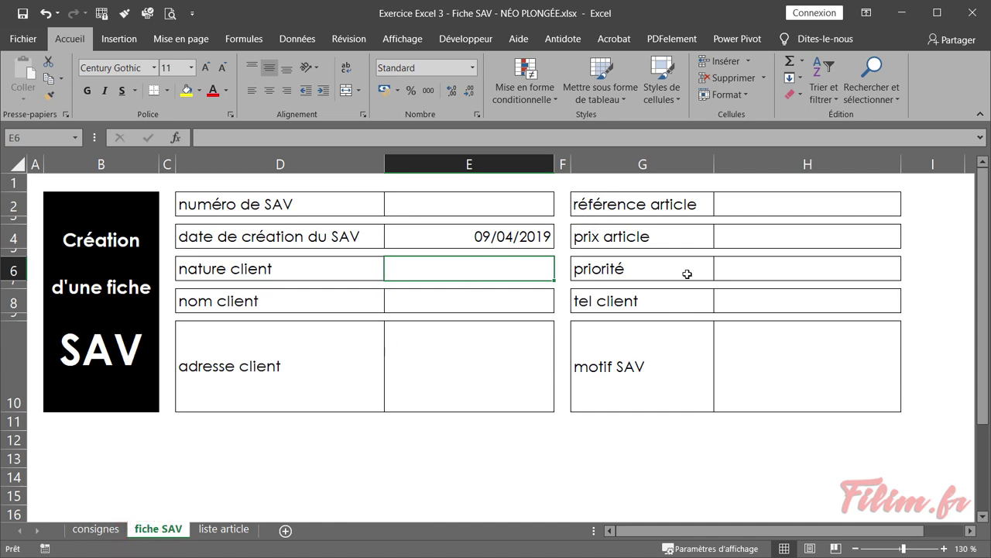
click(224, 529)
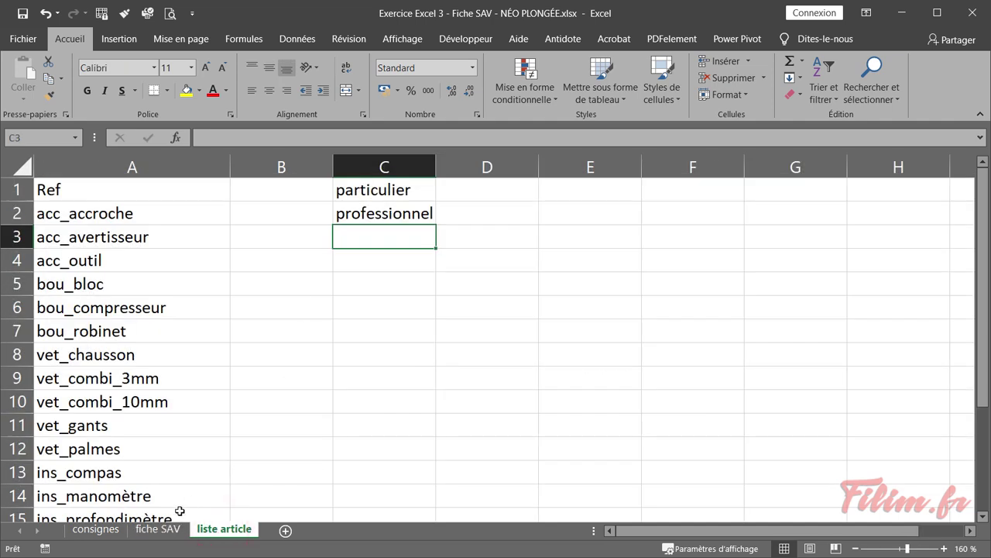
click(157, 531)
click(454, 271)
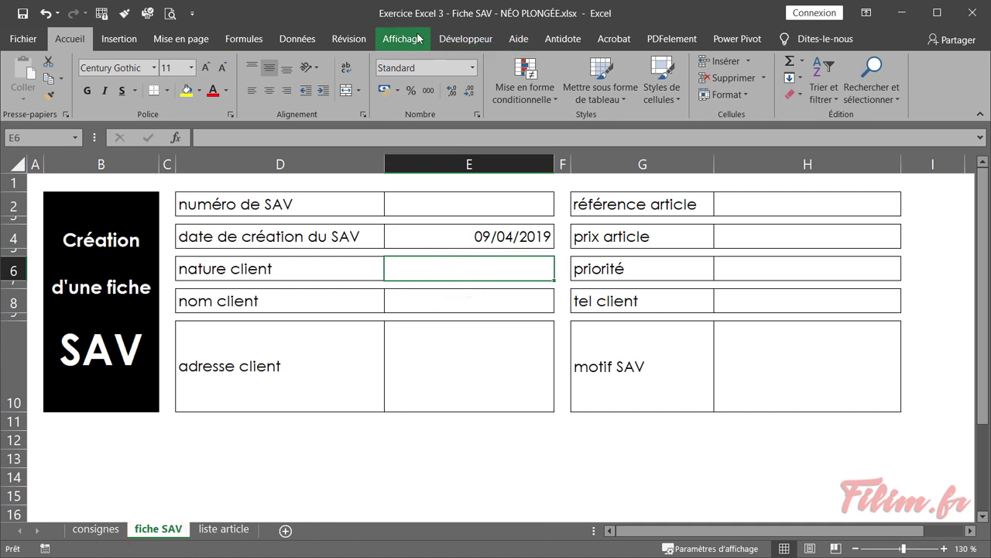
click(302, 39)
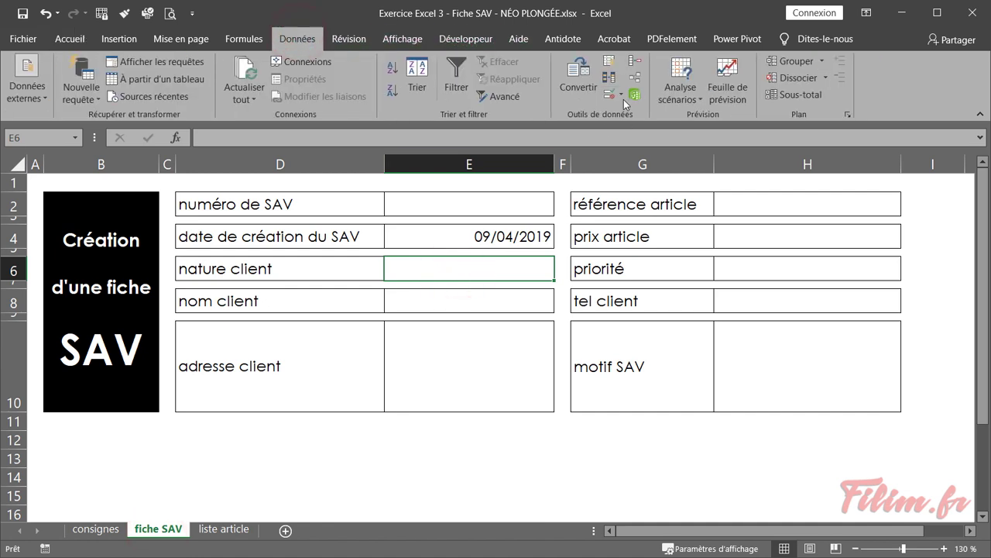
click(620, 93)
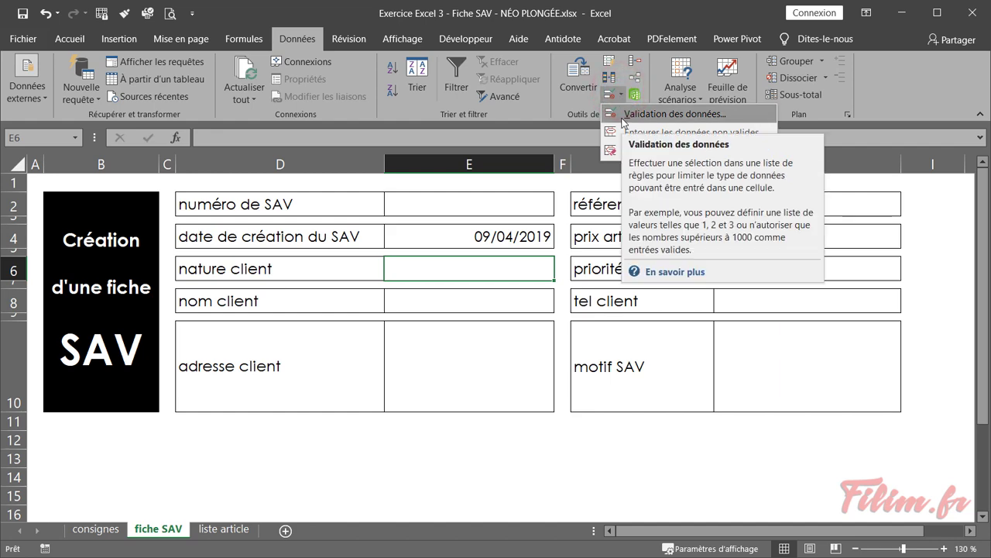
click(624, 116)
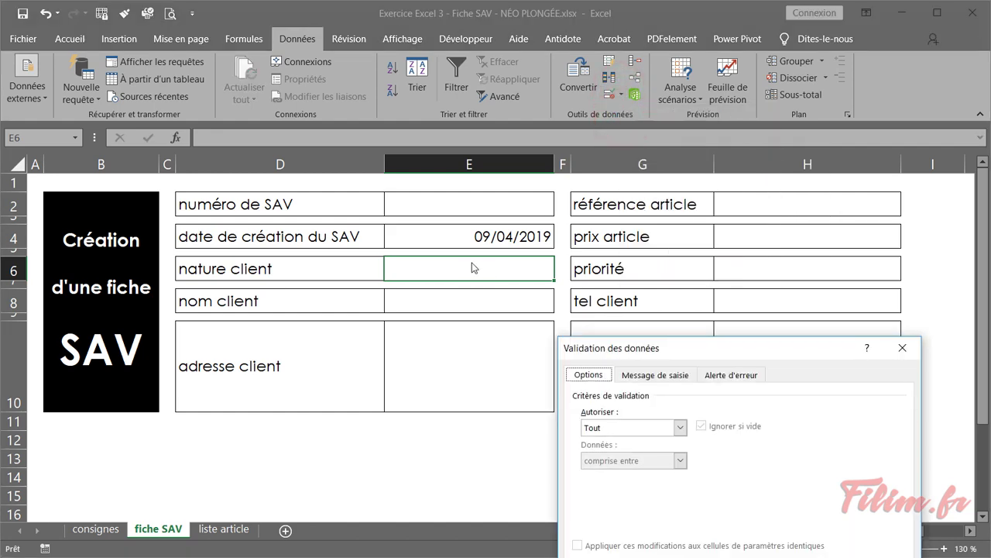
drag(611, 354, 620, 218)
click(687, 292)
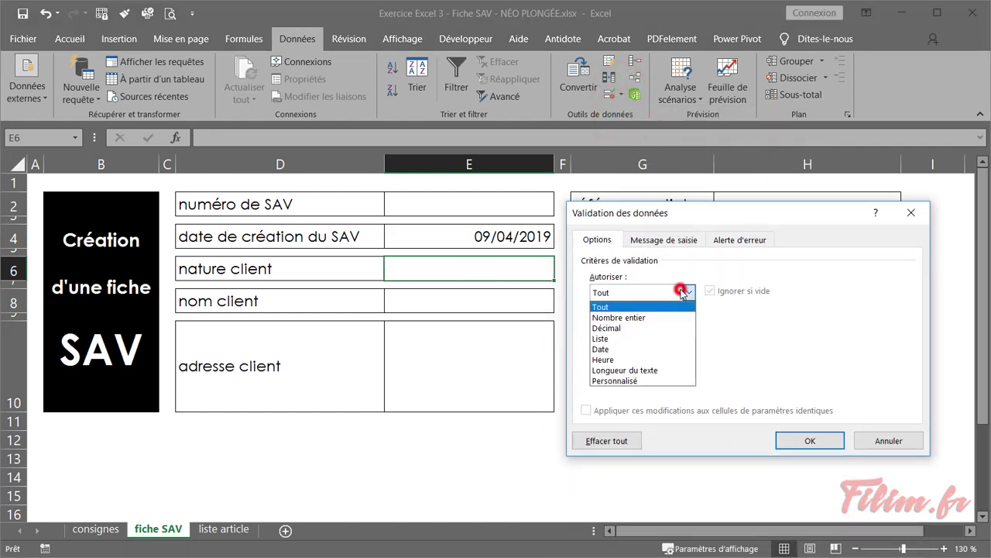
click(651, 338)
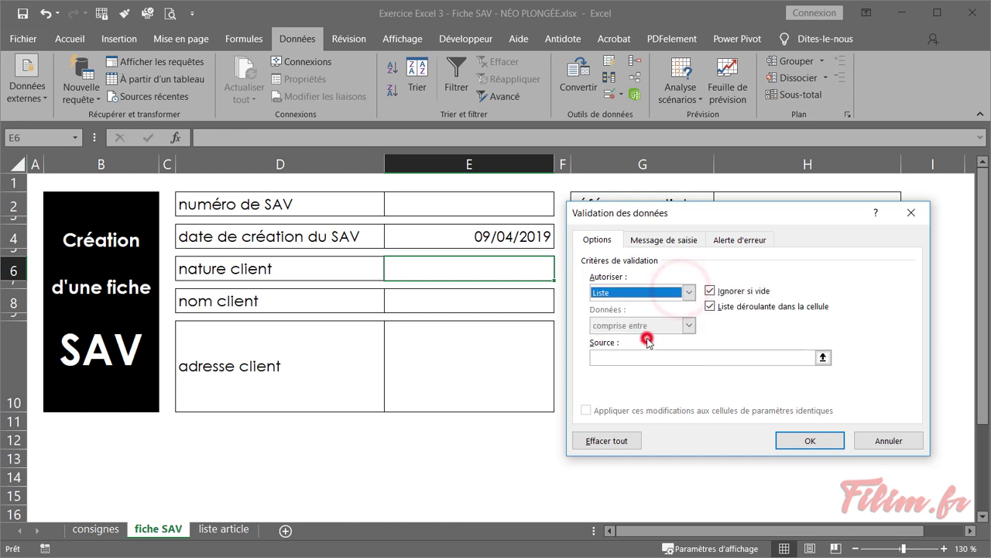
Set the source of the nature client drop-down list to cells C1:C2 of the liste article sheet
click(609, 358)
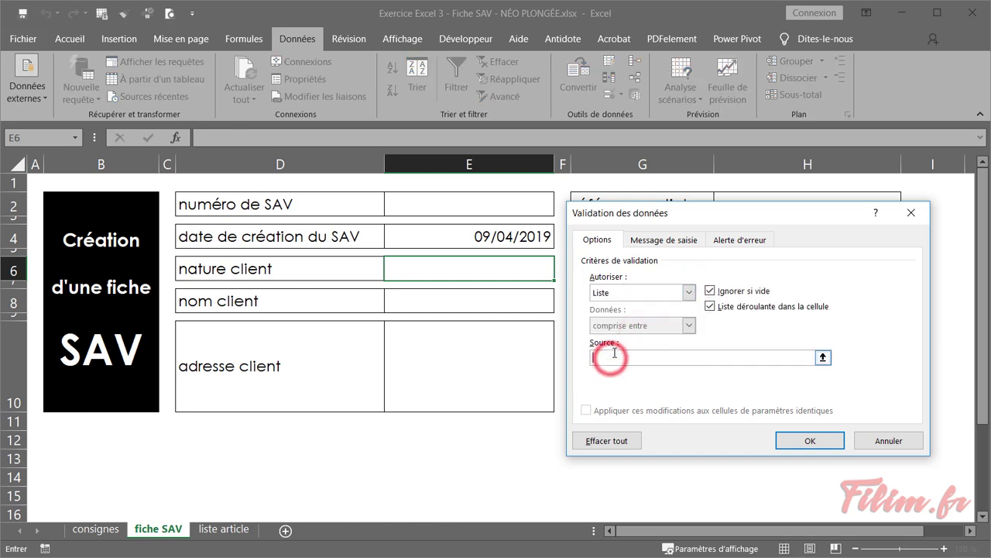
click(611, 359)
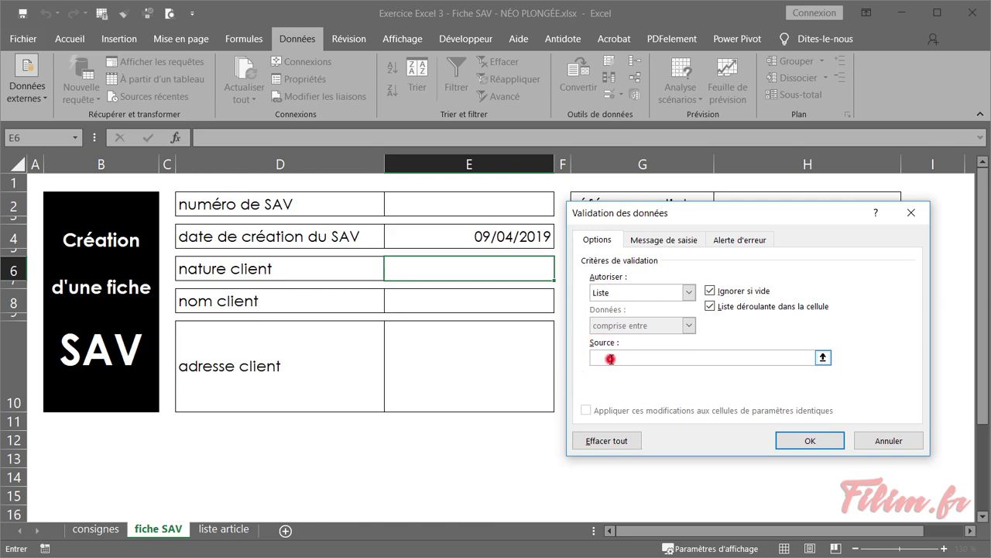
click(224, 529)
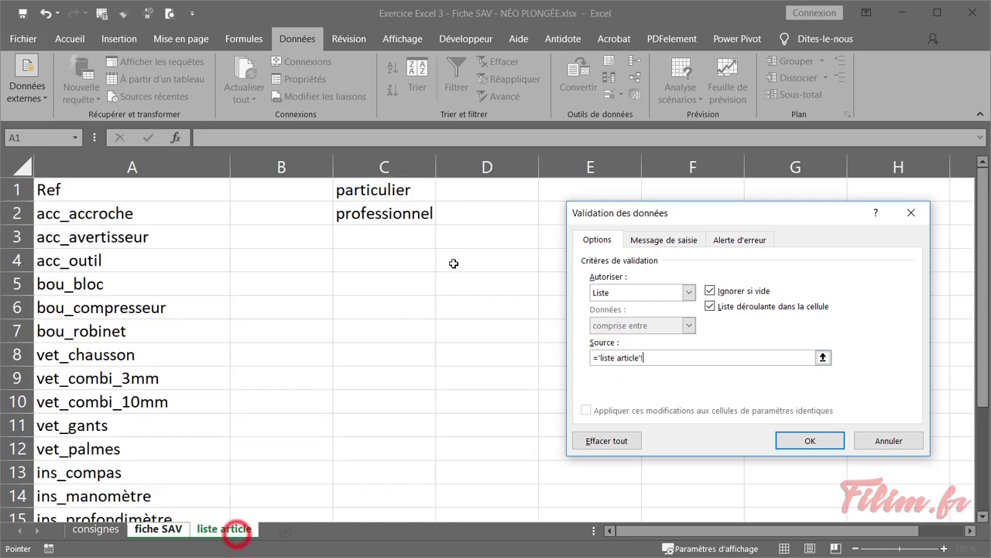
drag(395, 191, 395, 211)
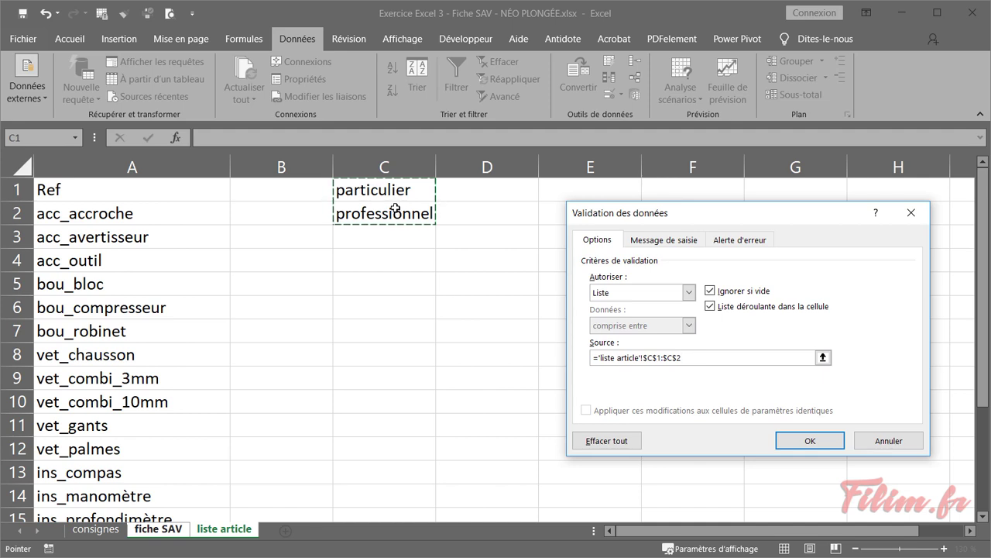
click(406, 163)
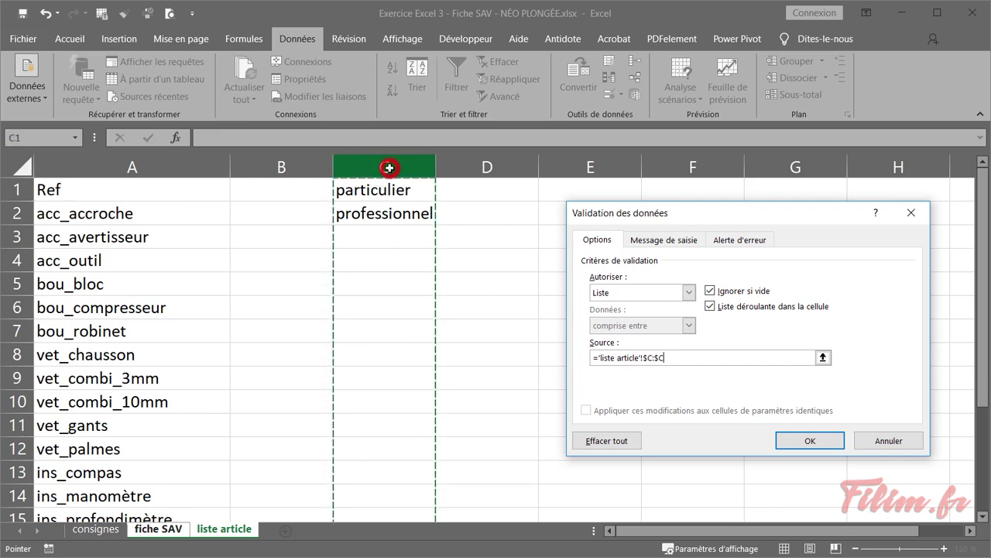
scroll(364, 289, down, 4)
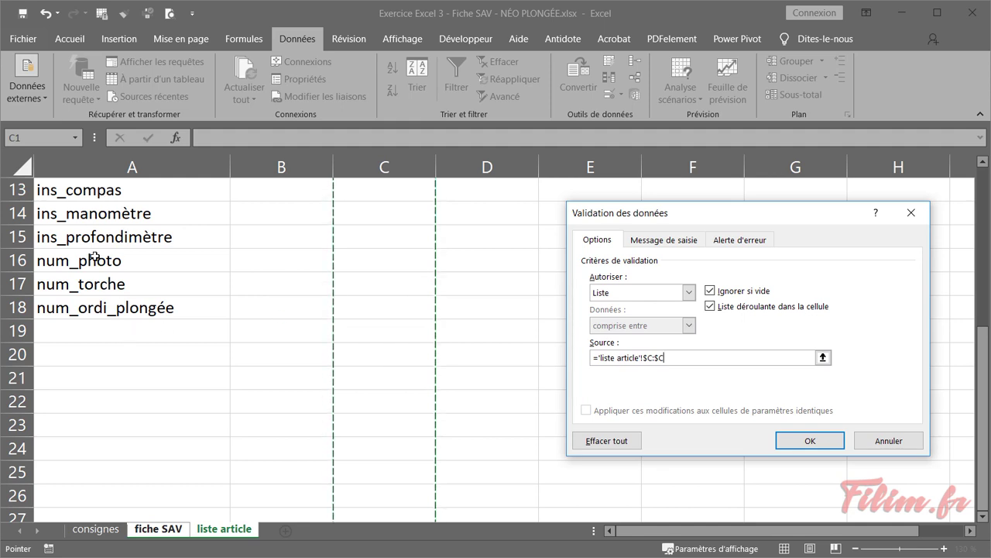
scroll(91, 308, up, 4)
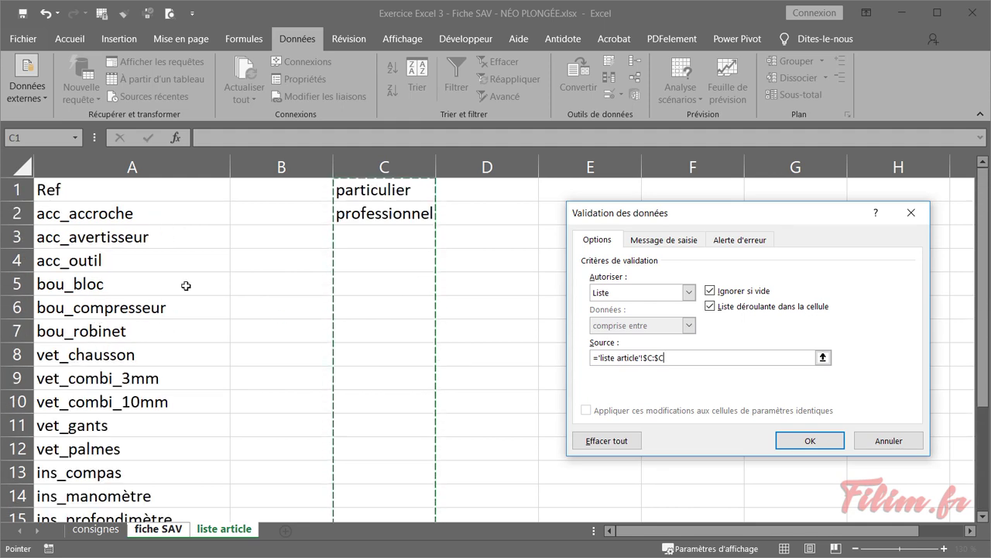
drag(364, 192, 367, 208)
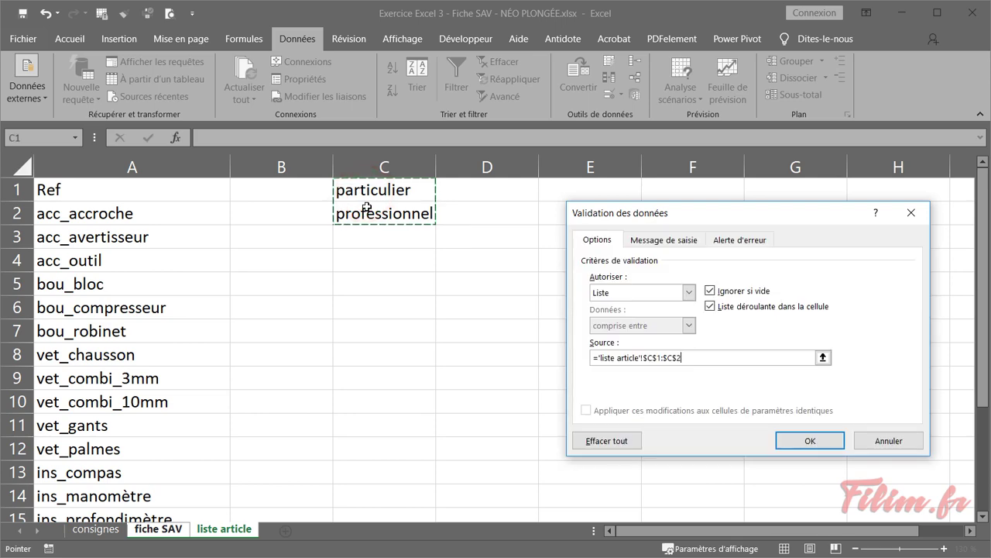
Apply the validation rule to E6 and choose "professionnel" from its drop-down list
click(792, 440)
click(560, 274)
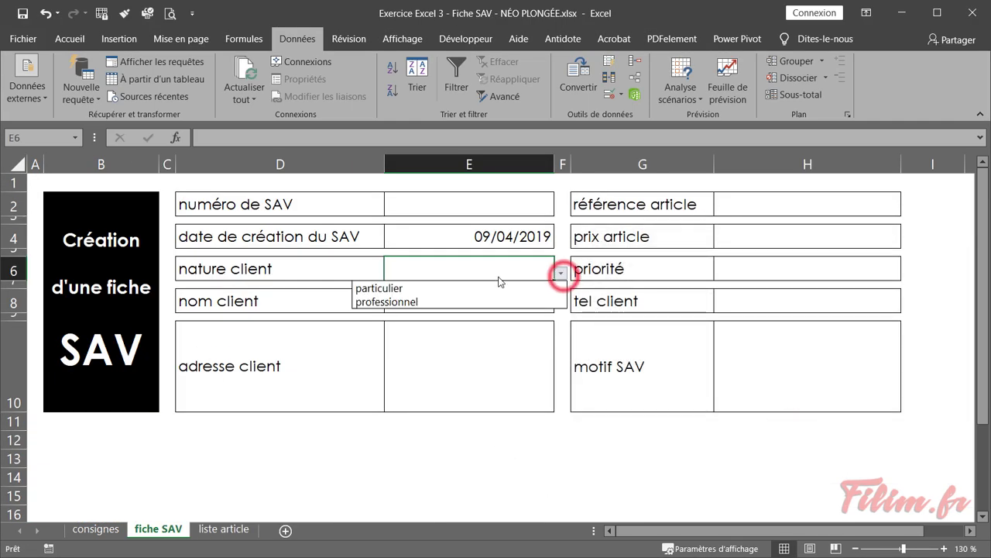
click(449, 302)
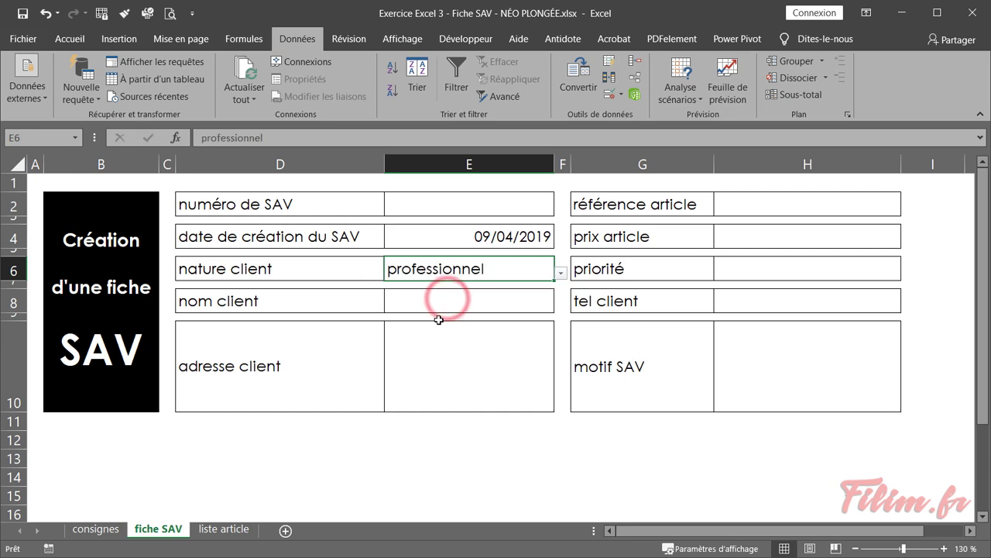
Center the contents of column E horizontally on the fiche SAV sheet
click(462, 159)
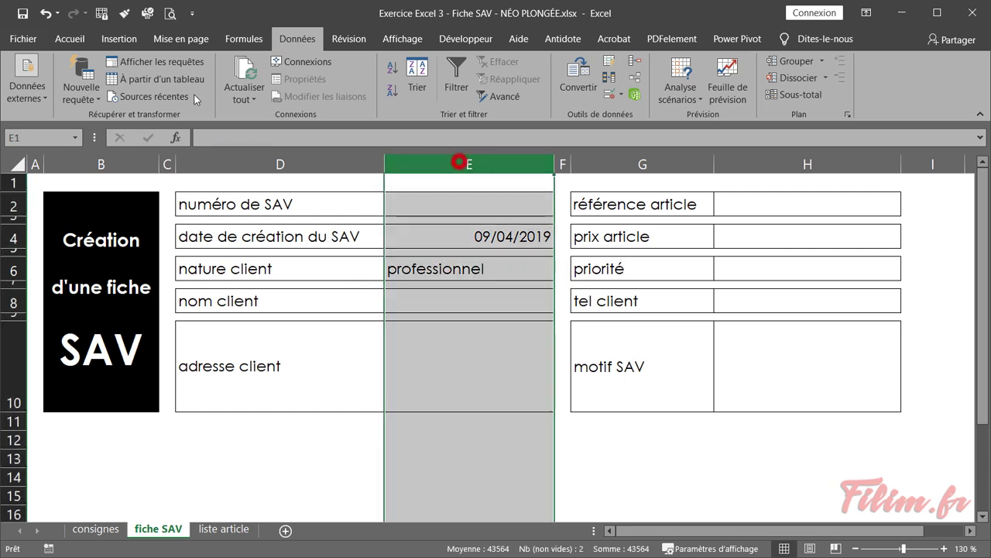
click(70, 38)
click(268, 91)
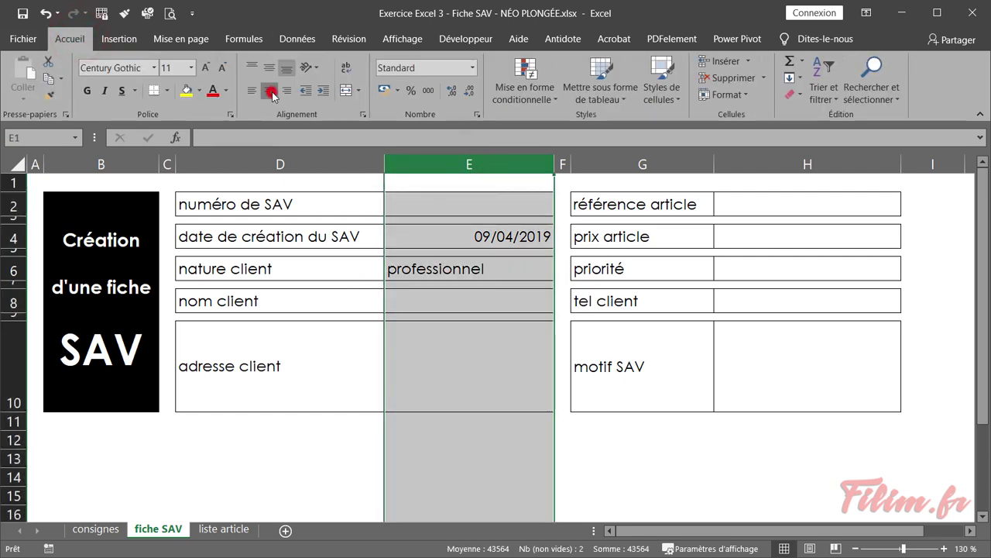
click(456, 299)
Read task c on the consignes sheet and locate the nature client cell E6 and priorité cell H6 on the fiche SAV sheet
click(97, 530)
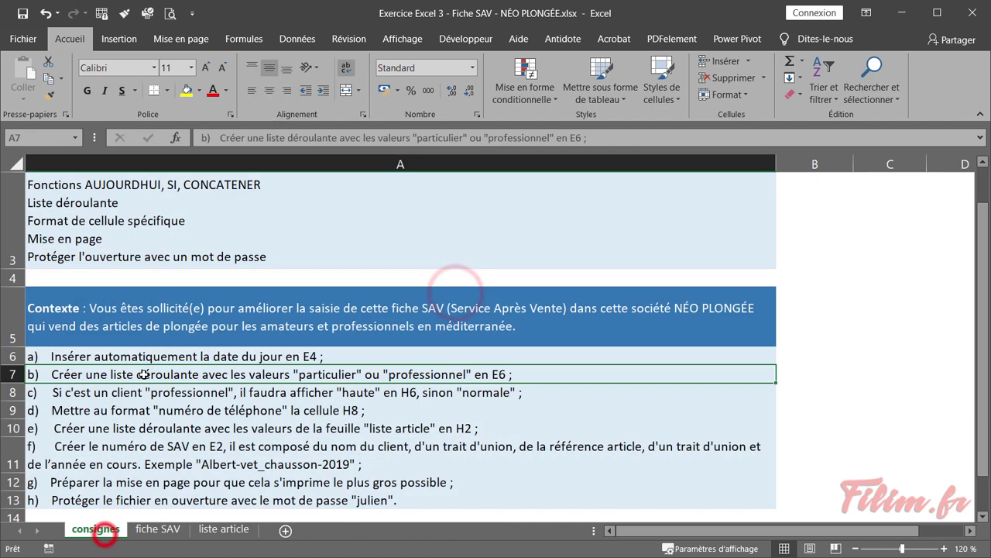
click(86, 395)
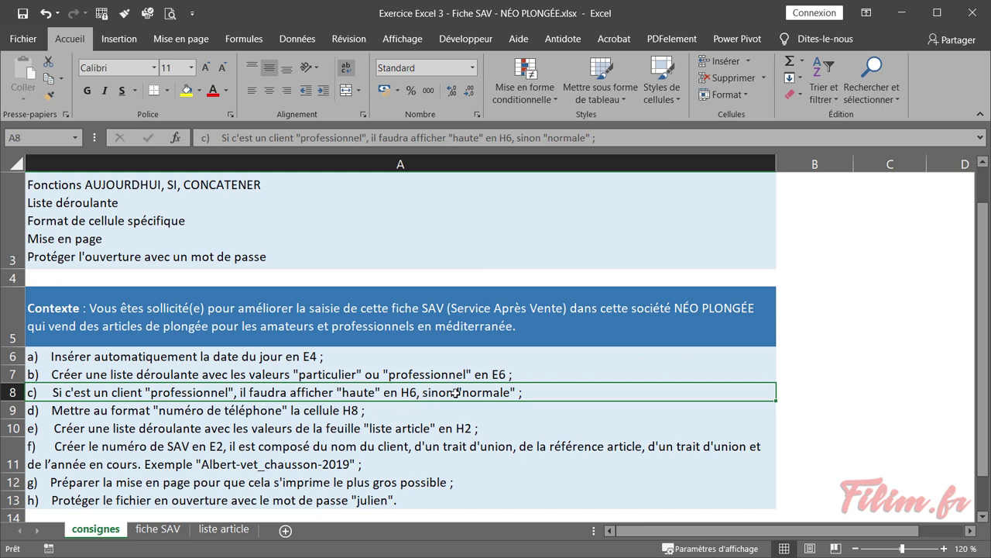
click(158, 529)
click(488, 267)
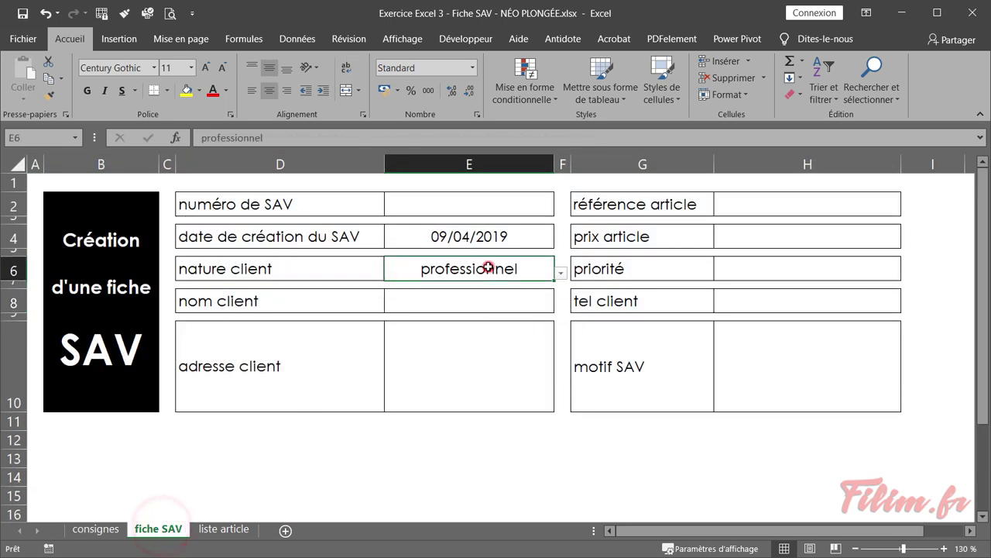
click(782, 277)
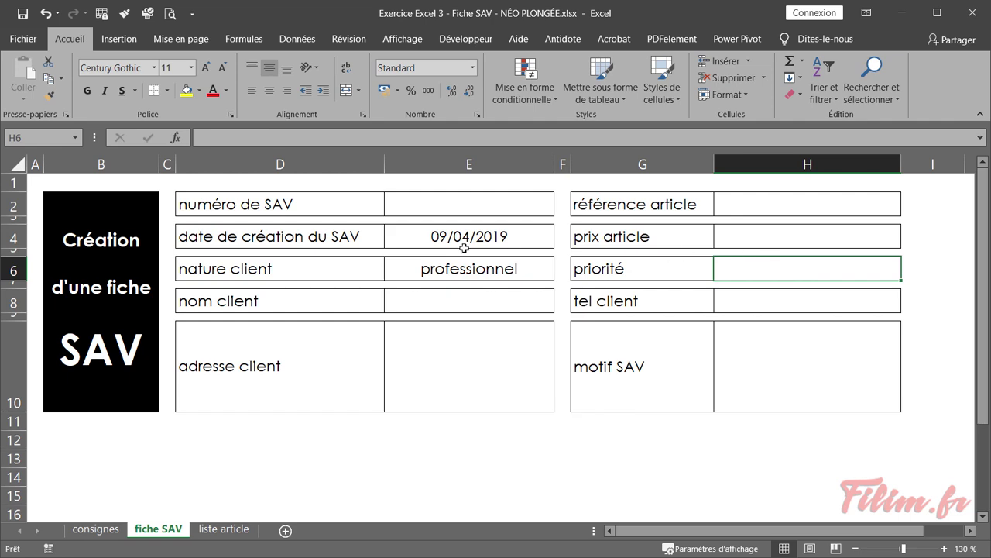
click(96, 529)
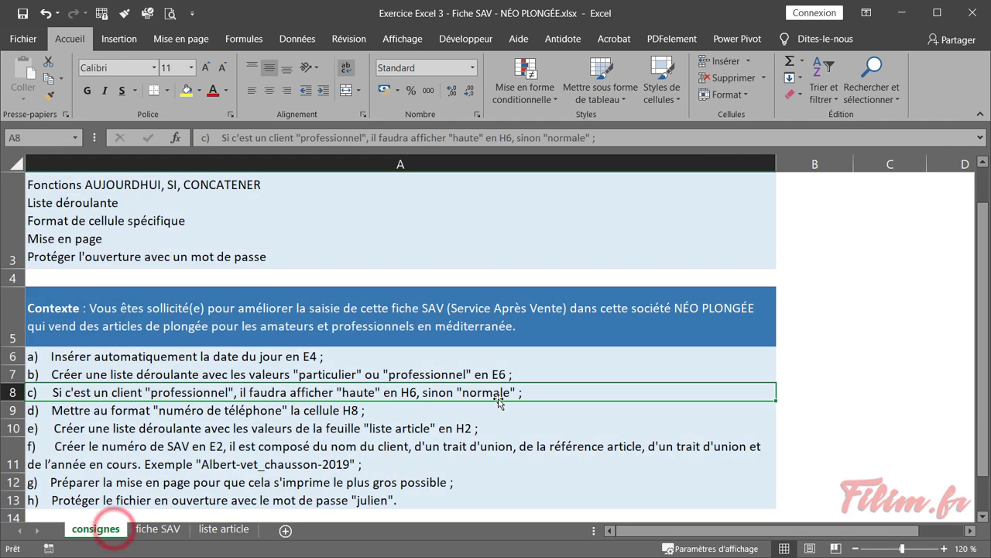
click(158, 529)
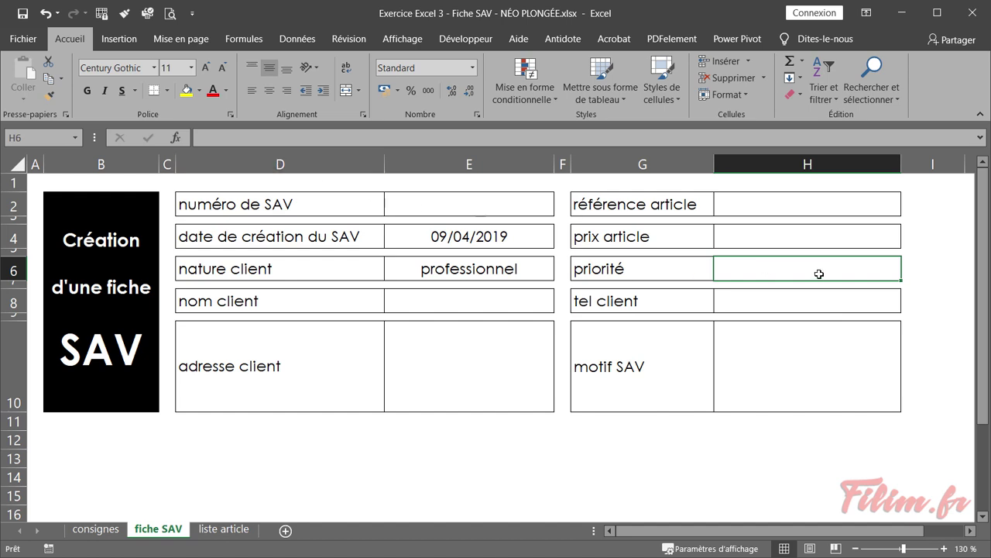
Insert the SI function in cell H6 from the Tous category and place its arguments dialog clear of row 6
click(175, 139)
click(730, 261)
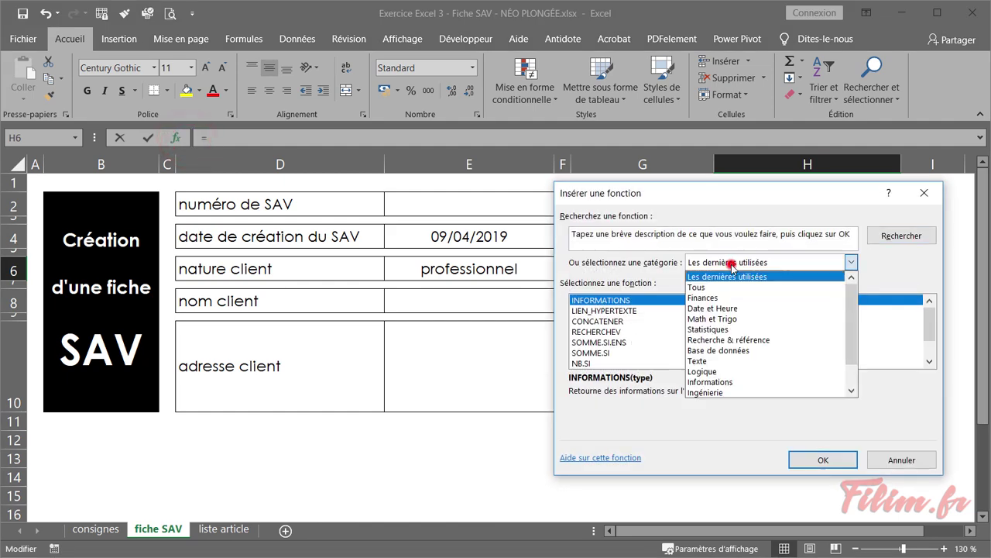
click(725, 283)
click(701, 321)
text(si)
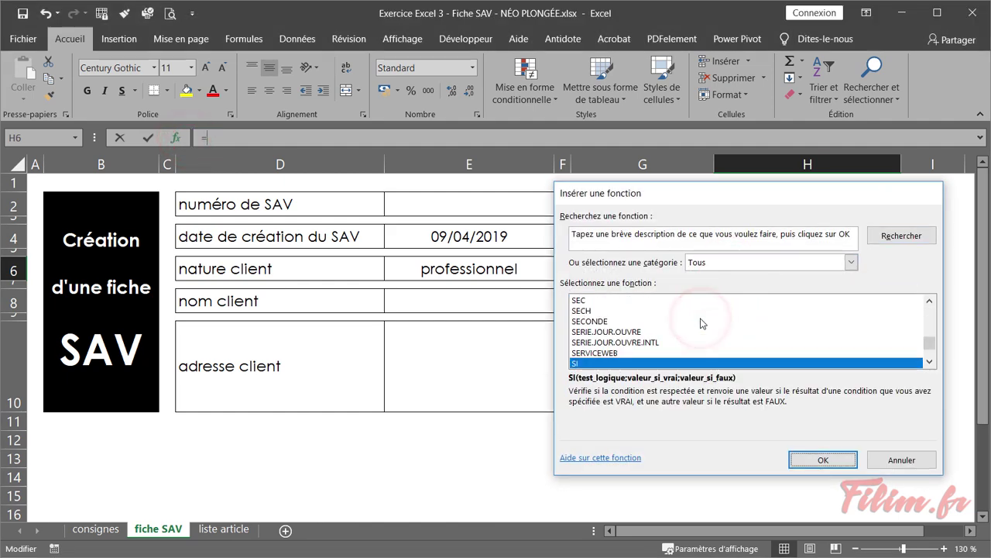
key(Return)
drag(723, 210, 654, 304)
drag(696, 261, 564, 293)
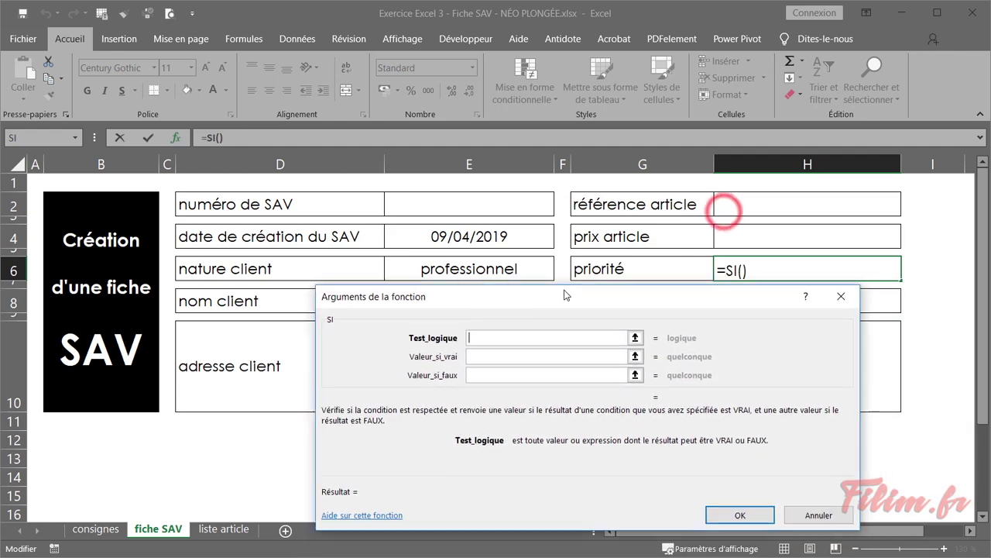
Set the SI function's logical test to E6="professionnel"
click(486, 277)
text(=)
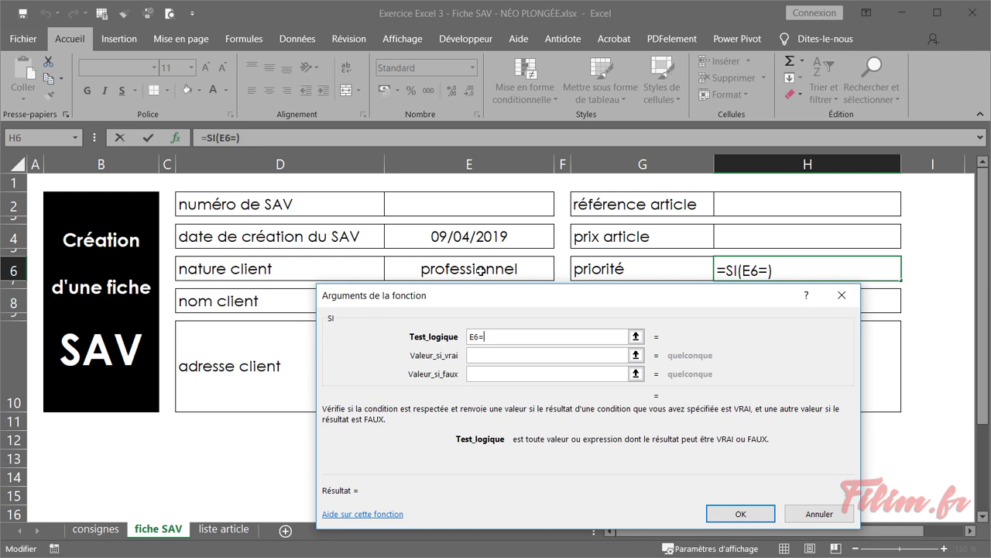
text("profess)
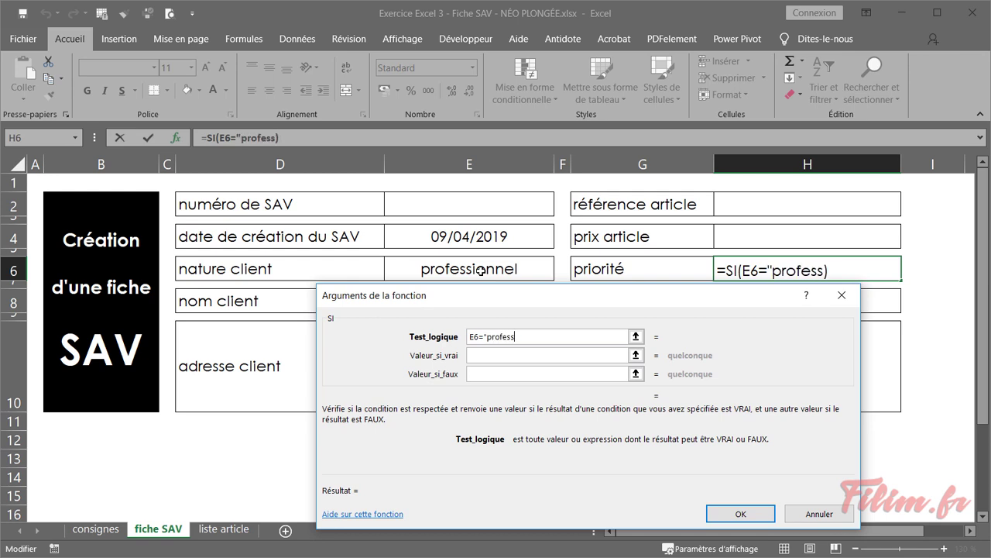
text(ionnel)
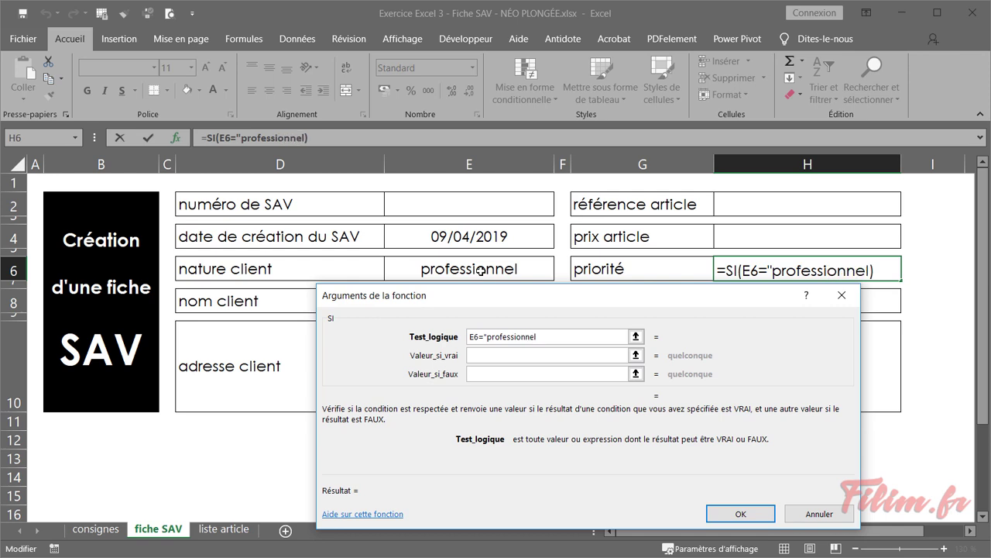
text(")
Make the SI function return "haute" when the test is true and "normale" when it is false, and validate the formula
click(503, 358)
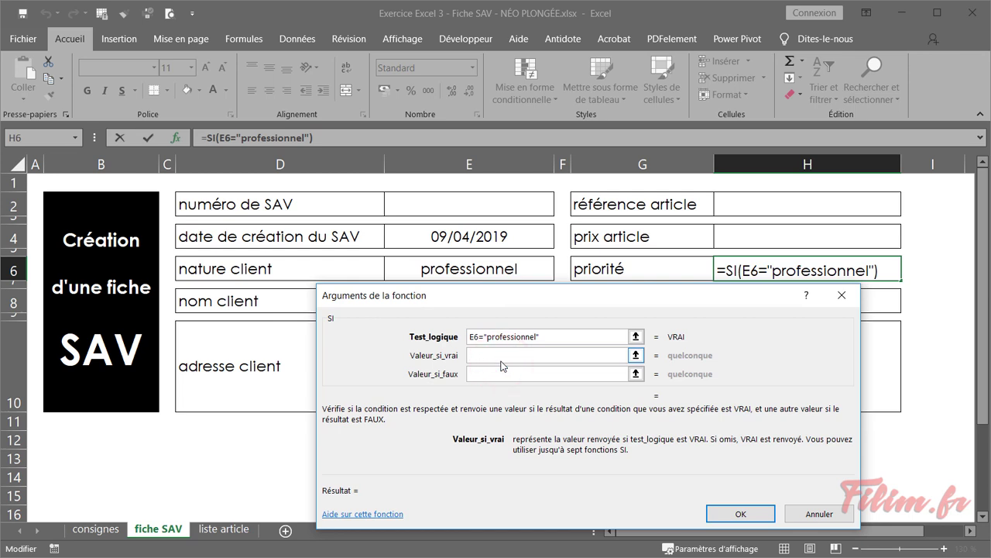
text(haute)
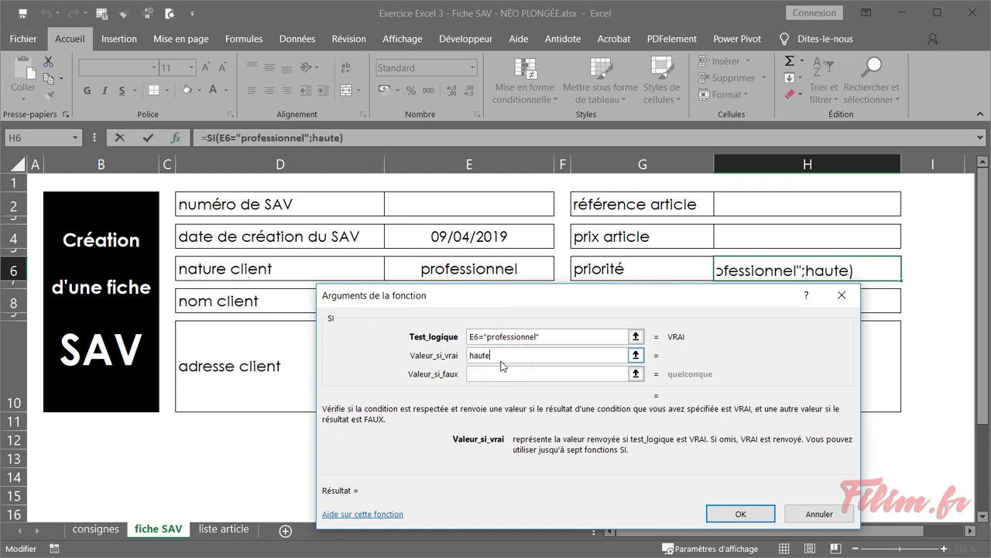
click(489, 377)
click(475, 355)
click(483, 373)
click(484, 374)
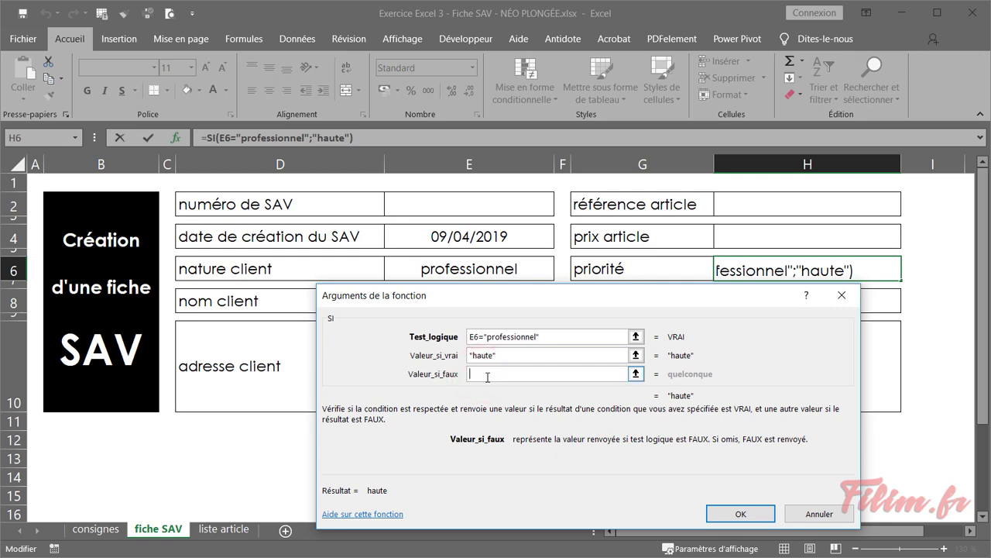
text(nor)
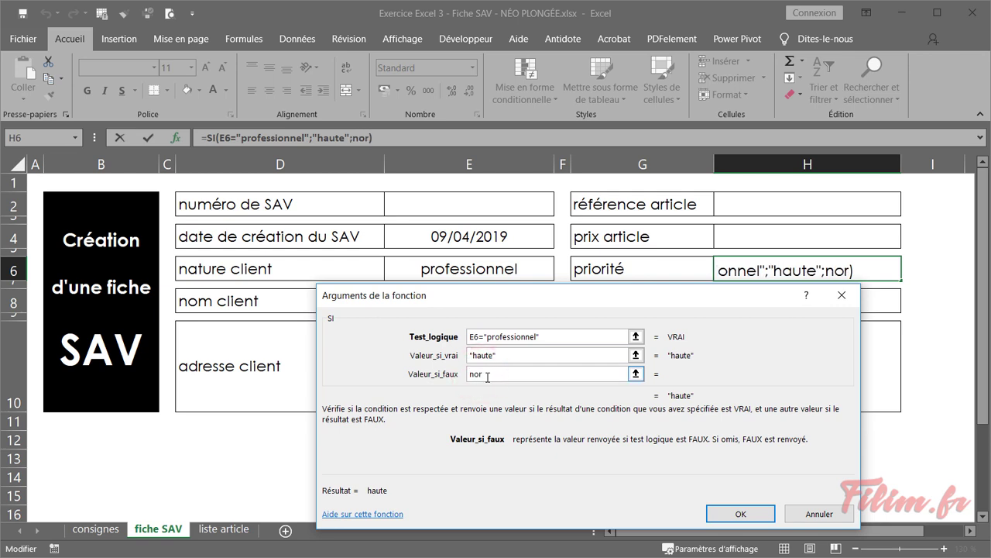
text(male)
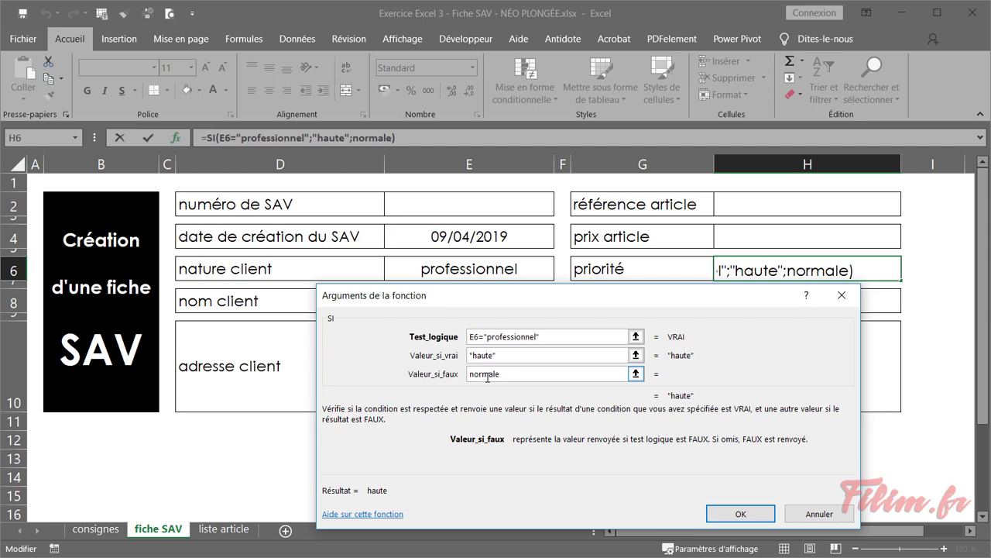
key(Return)
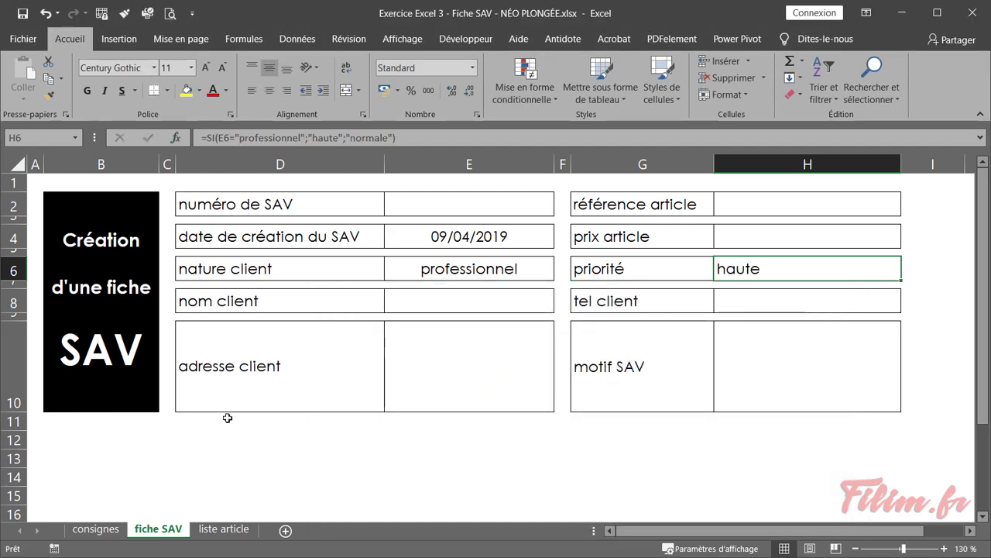
Check the H6 formula against task c on the consignes sheet and center cell H6 horizontally on the fiche SAV sheet
click(95, 529)
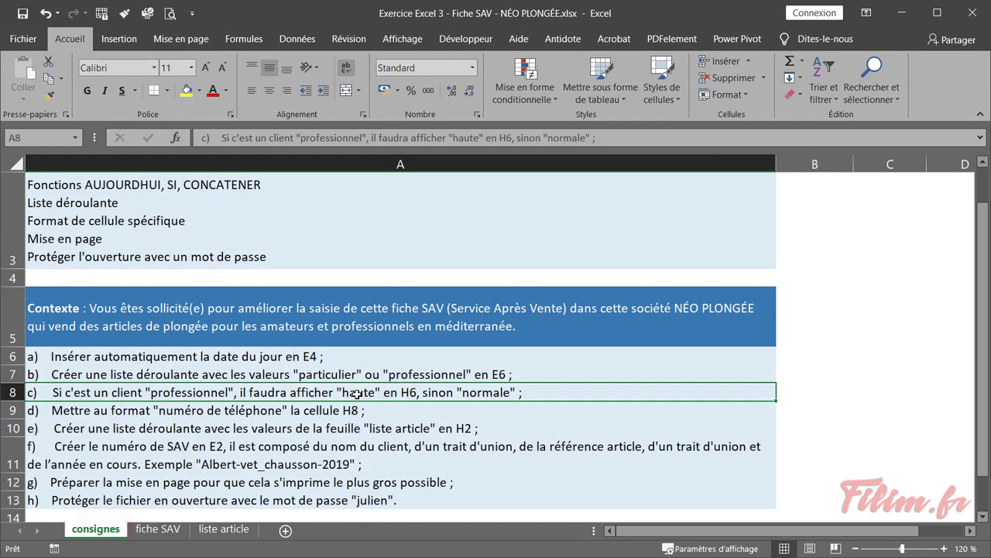
click(154, 529)
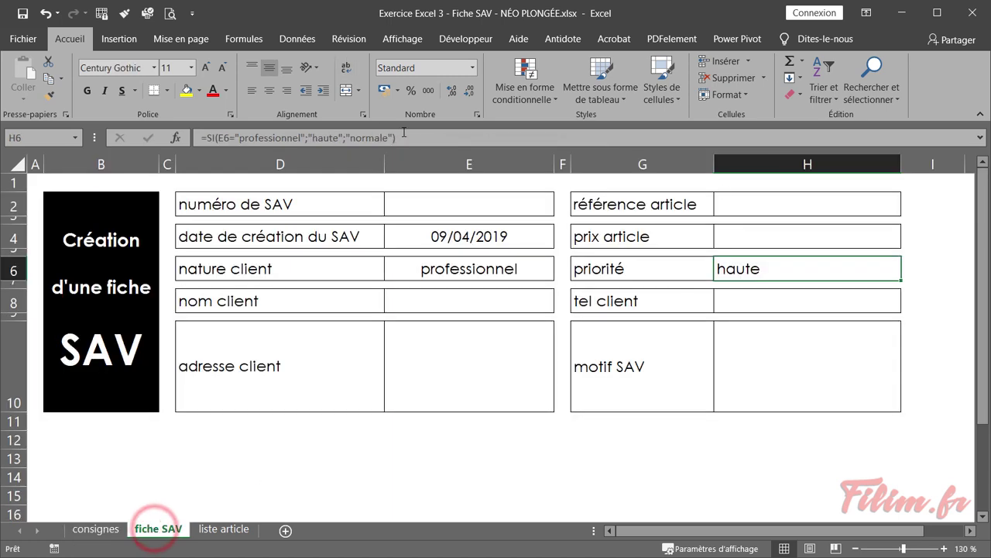
click(269, 89)
Test the priority formula by switching the nature client list in E6 to particulier and back to professionnel
click(464, 268)
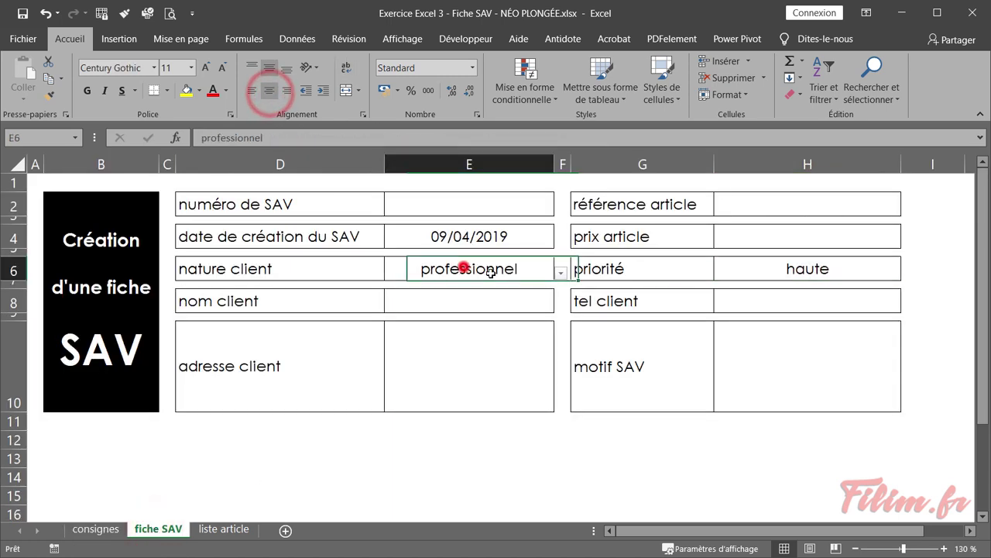
click(561, 271)
click(457, 288)
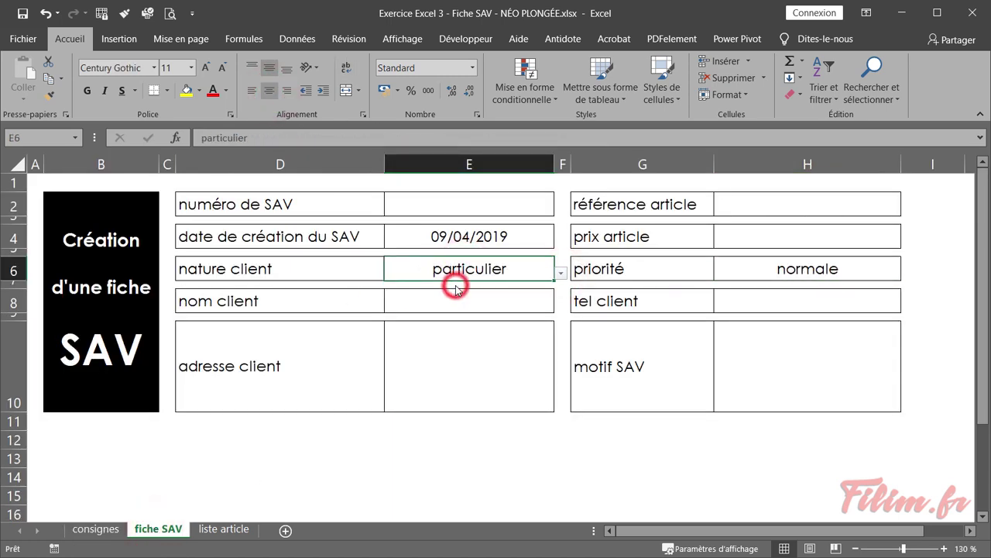
click(560, 271)
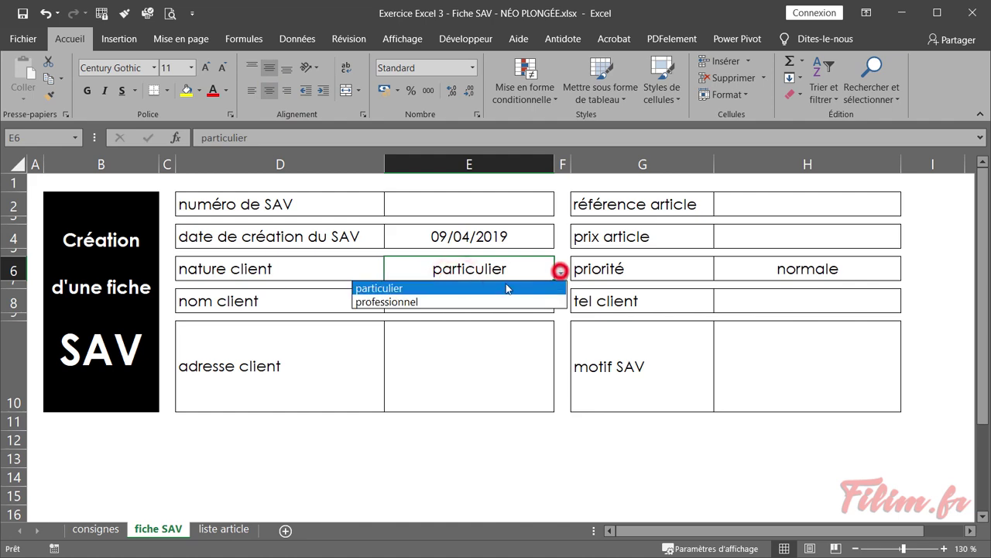
click(456, 302)
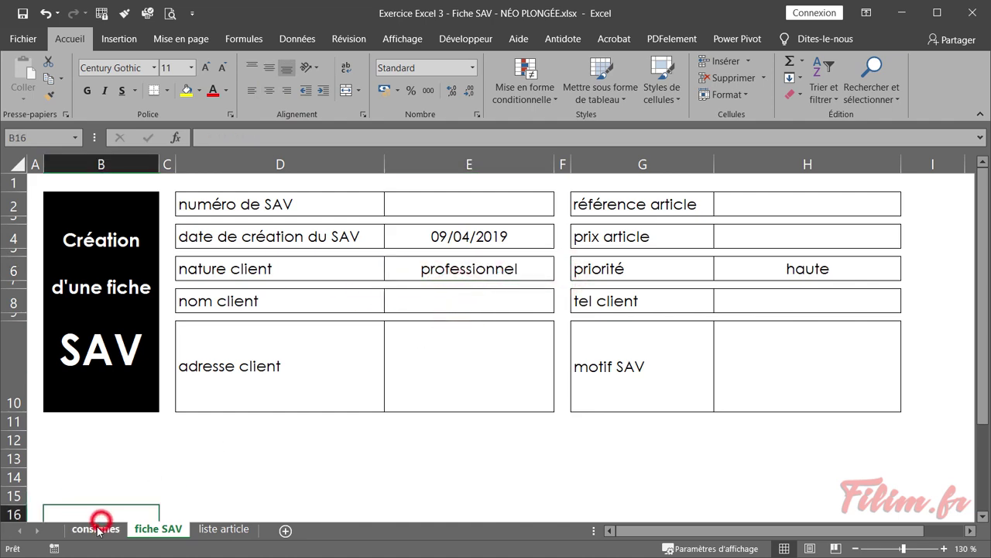
Consult task d on the consignes sheet, try a customer phone number in cell H8 of the fiche SAV sheet and clear it
click(99, 524)
click(222, 411)
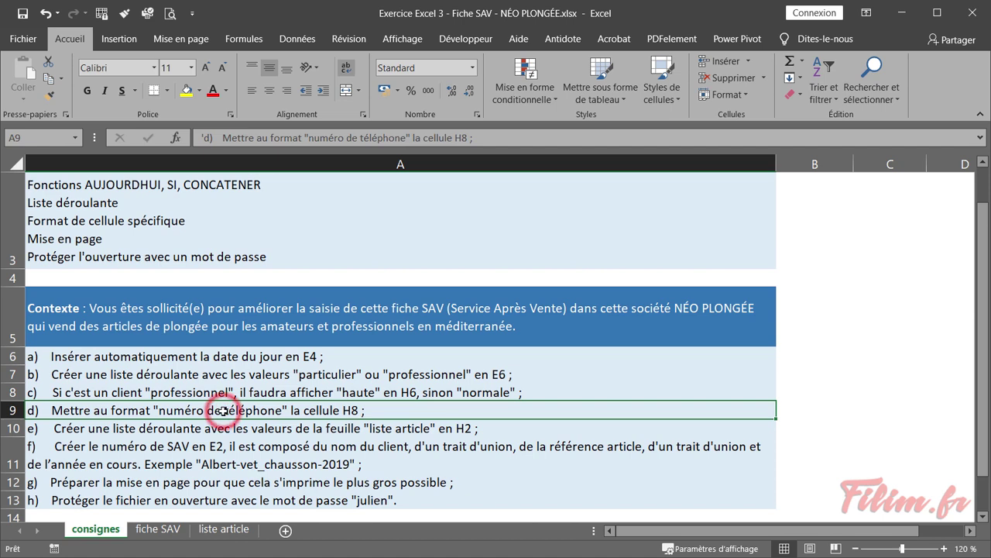
click(238, 392)
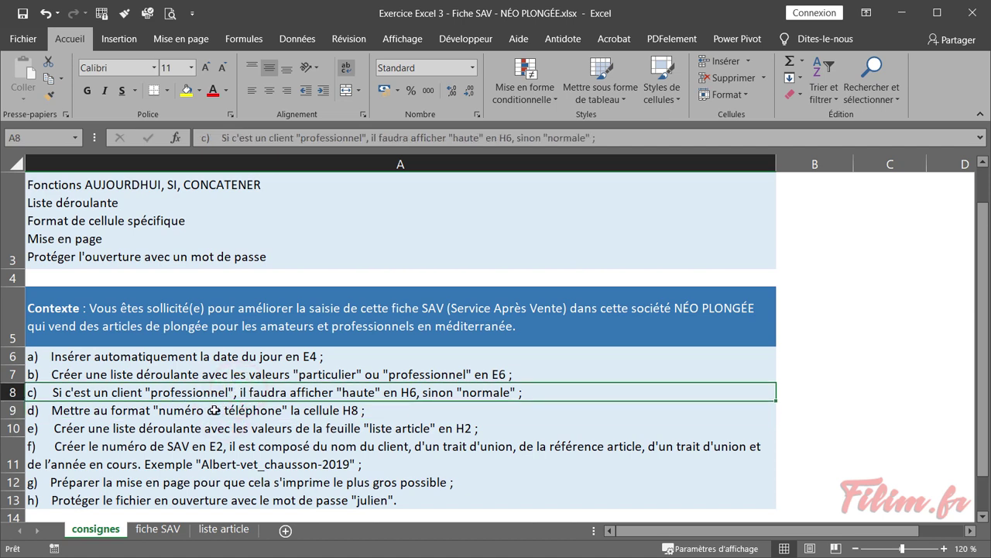
click(211, 410)
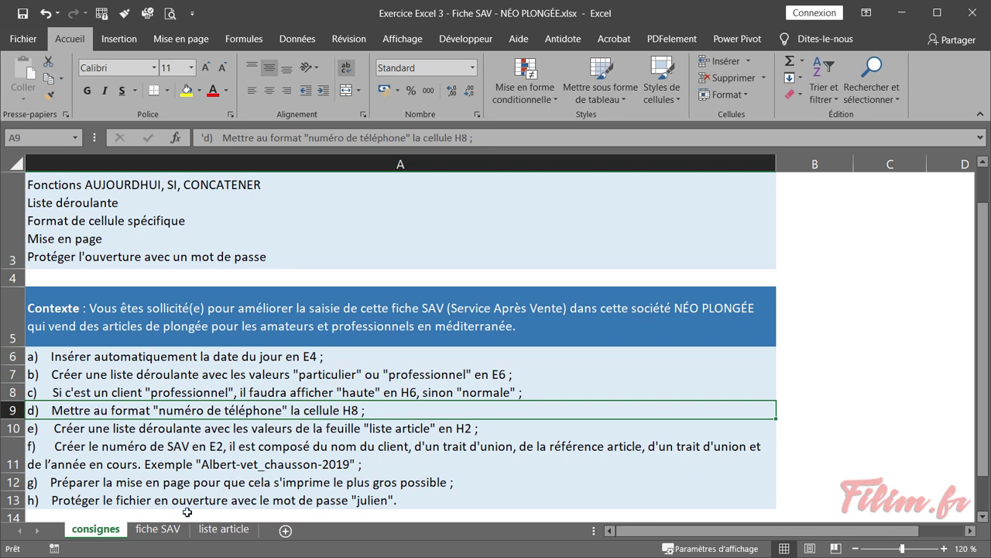
click(168, 529)
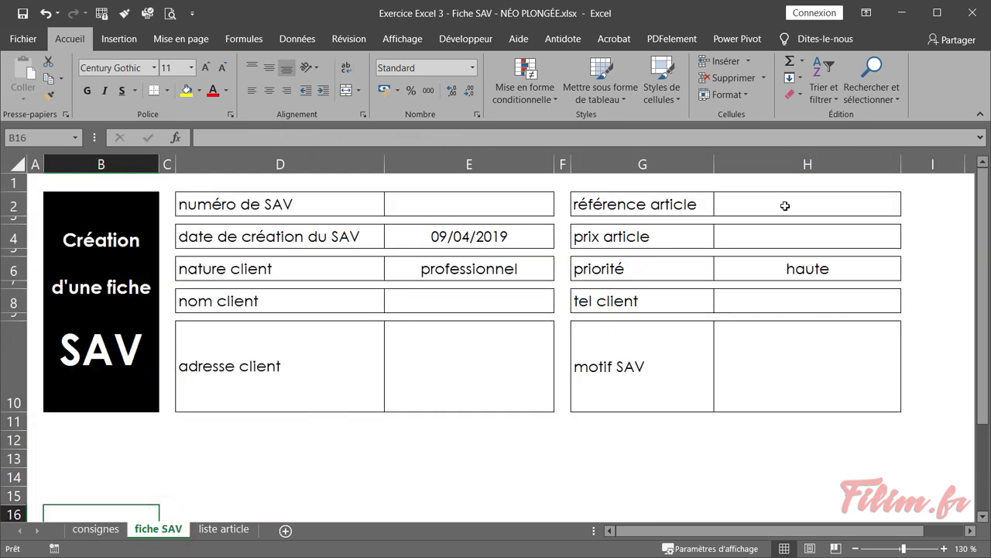
click(763, 300)
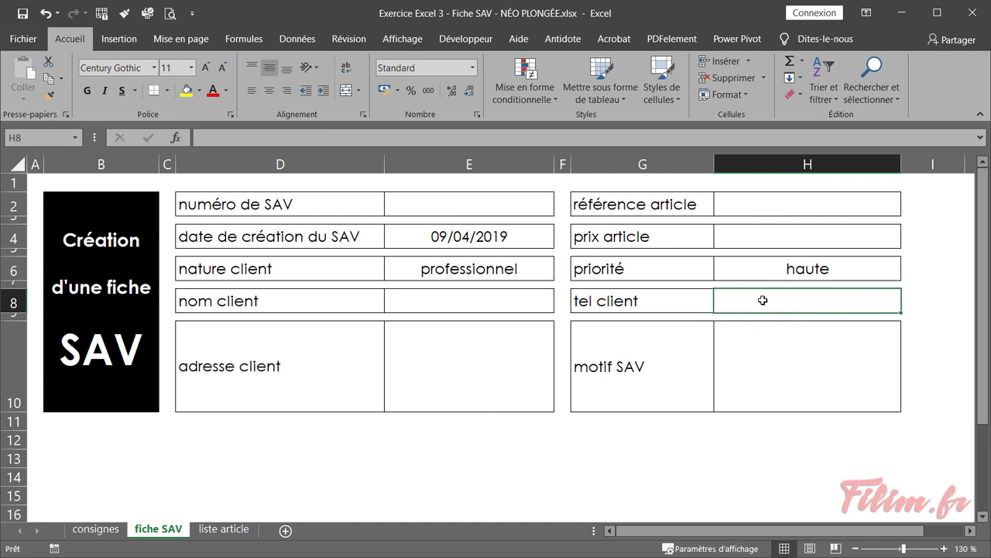
text(060708)
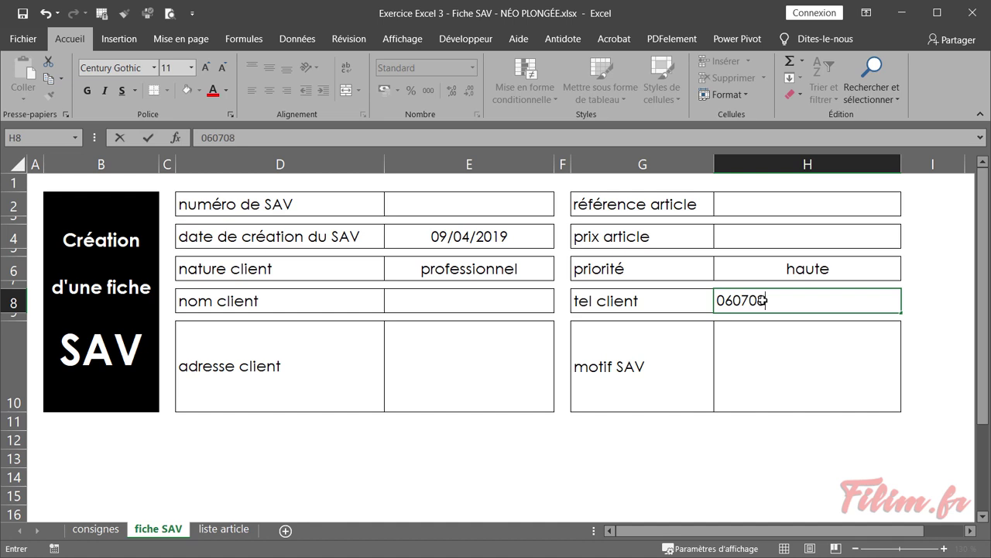
text(0910)
key(Return)
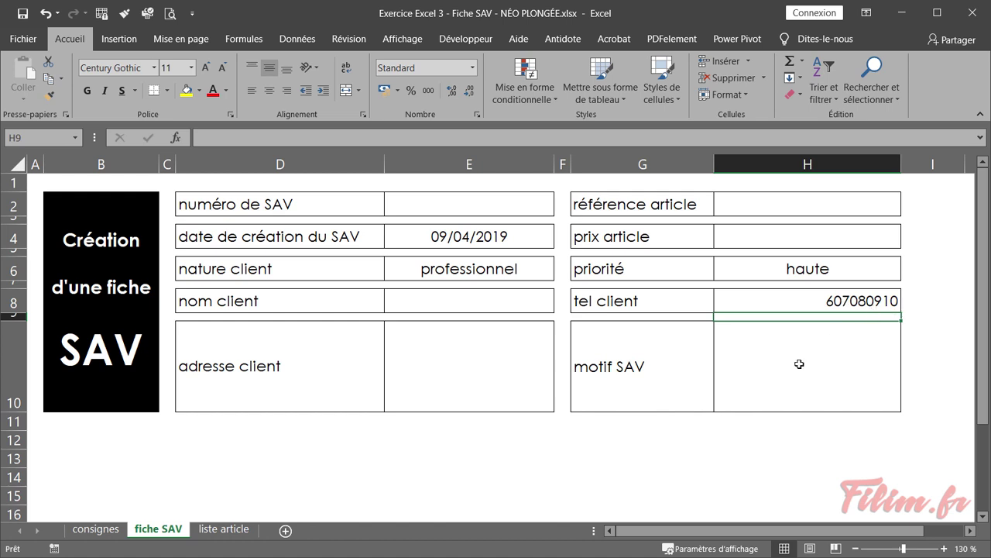
click(798, 301)
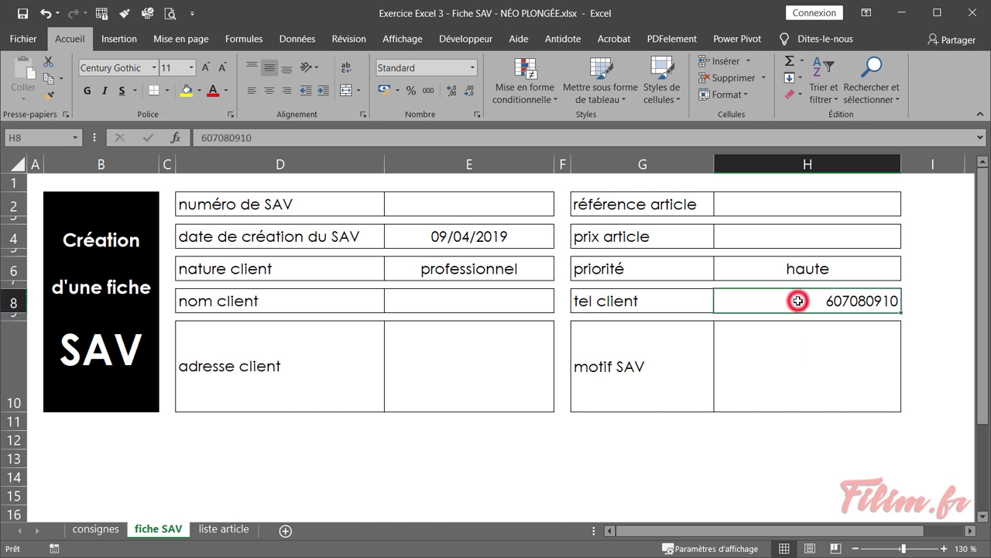
key(Delete)
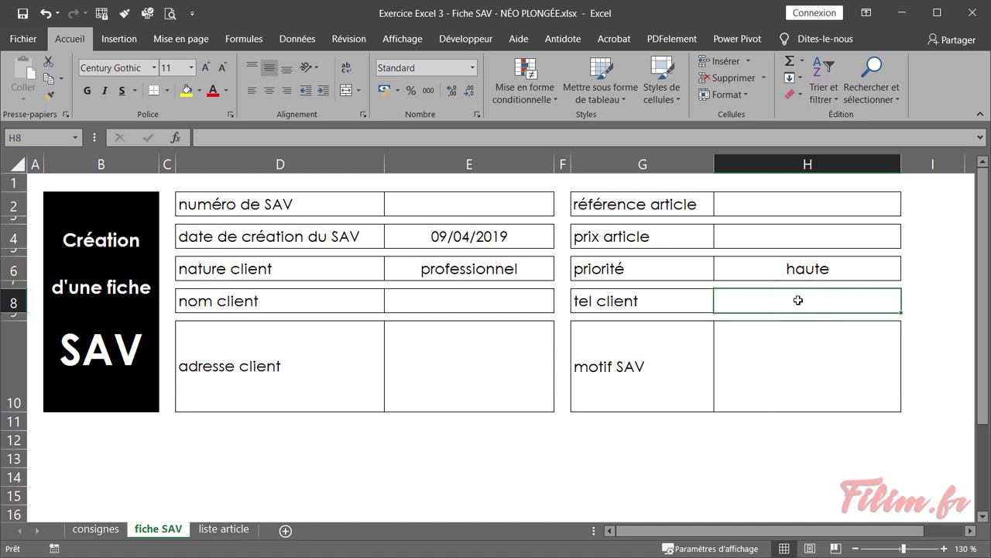
Format cell H8 with the Spécial category's Numéro de téléphone type for Français (France)
right_click(798, 300)
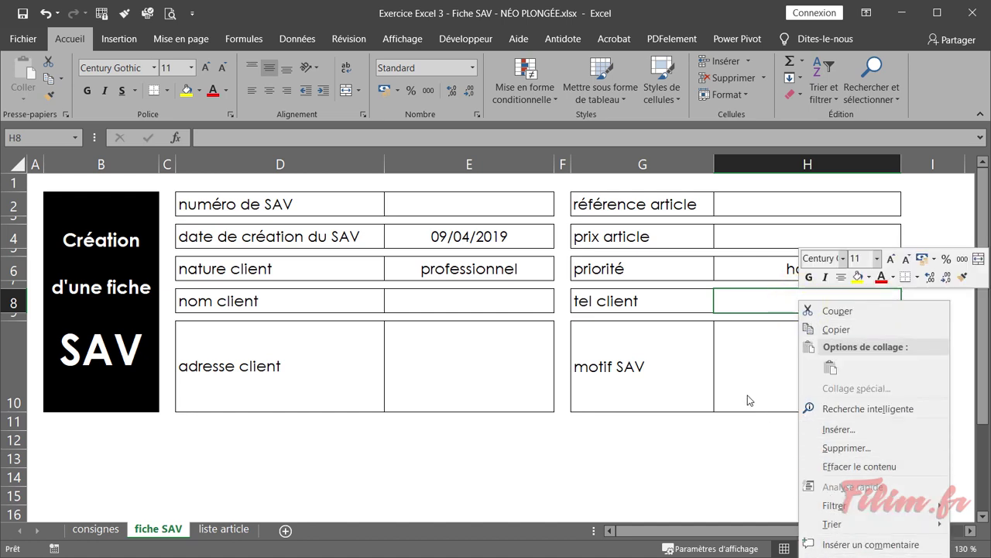
scroll(748, 388, down, 3)
right_click(752, 193)
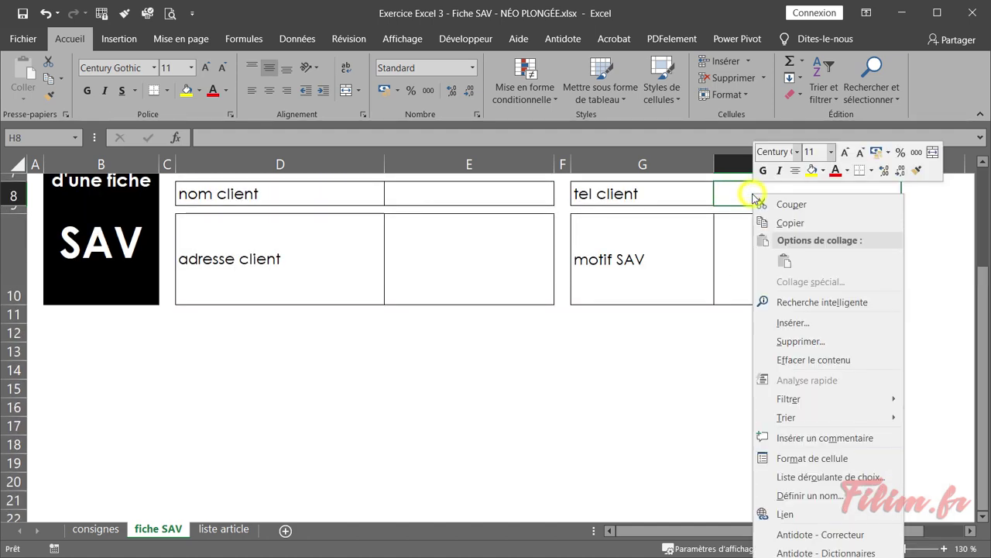
click(786, 460)
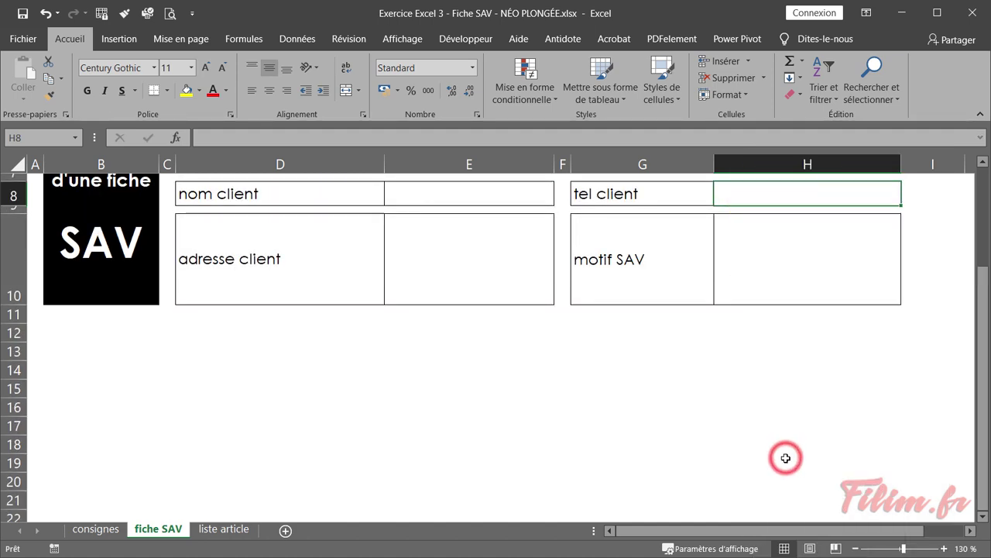
drag(727, 268, 440, 113)
click(317, 284)
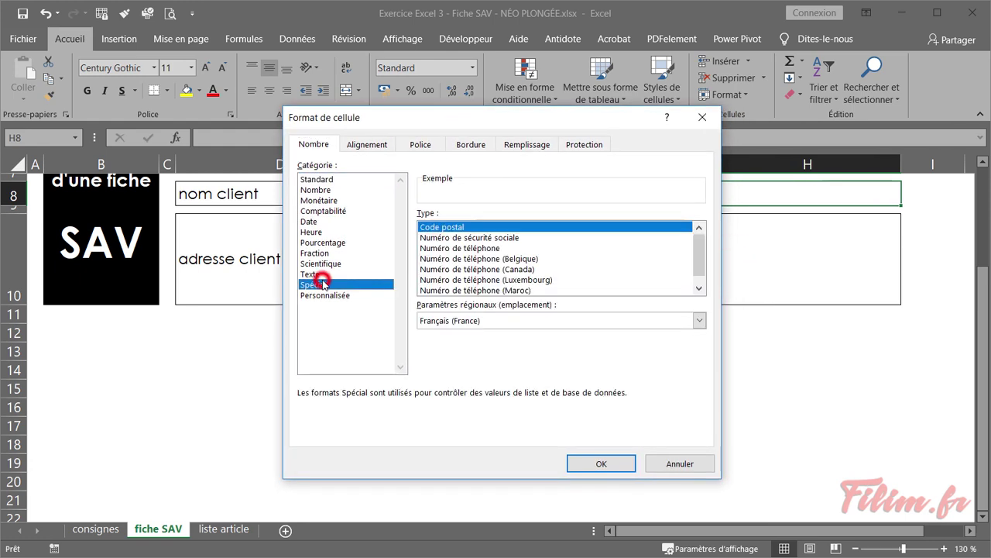
click(460, 248)
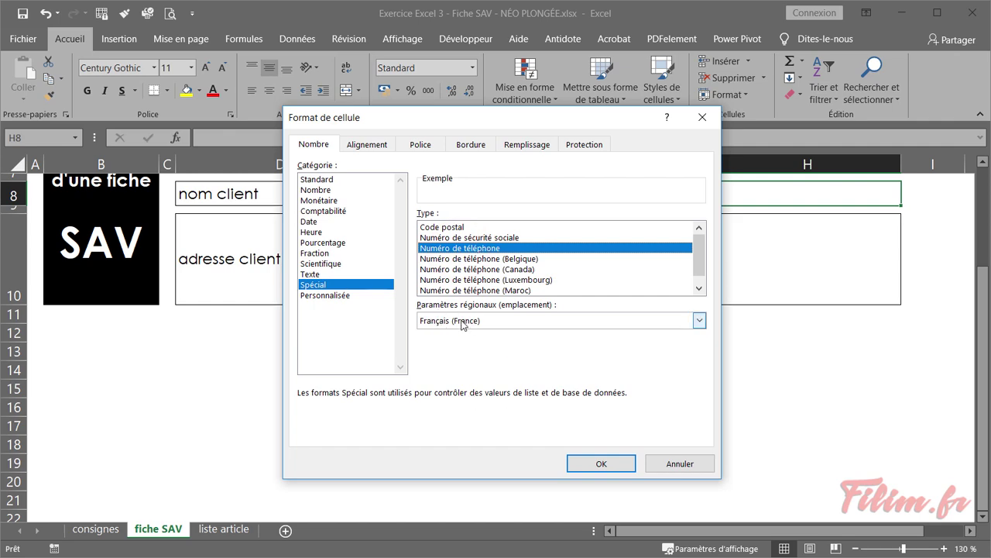
click(593, 463)
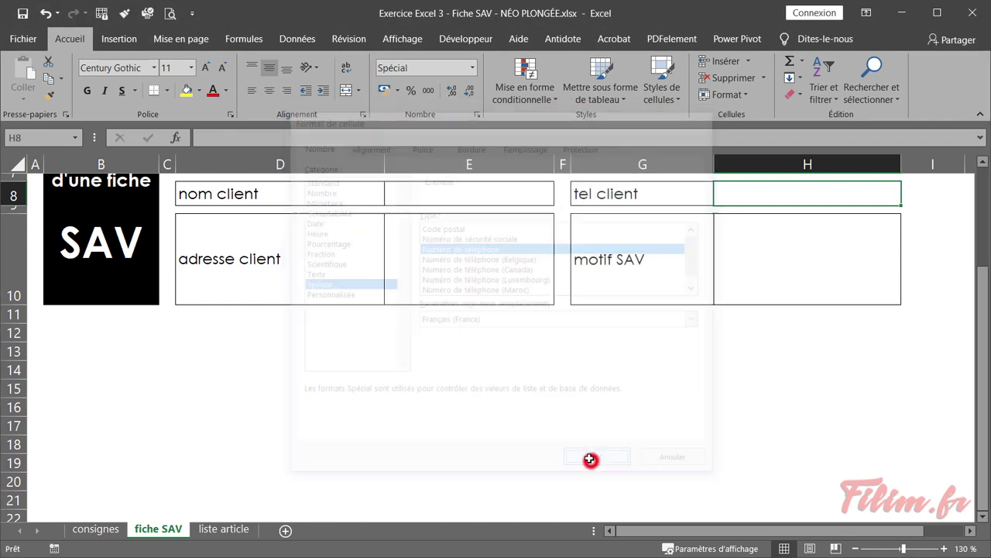
Enter the customer's phone number in cell H8 and center it horizontally
scroll(665, 428, up, 1)
scroll(715, 365, up, 1)
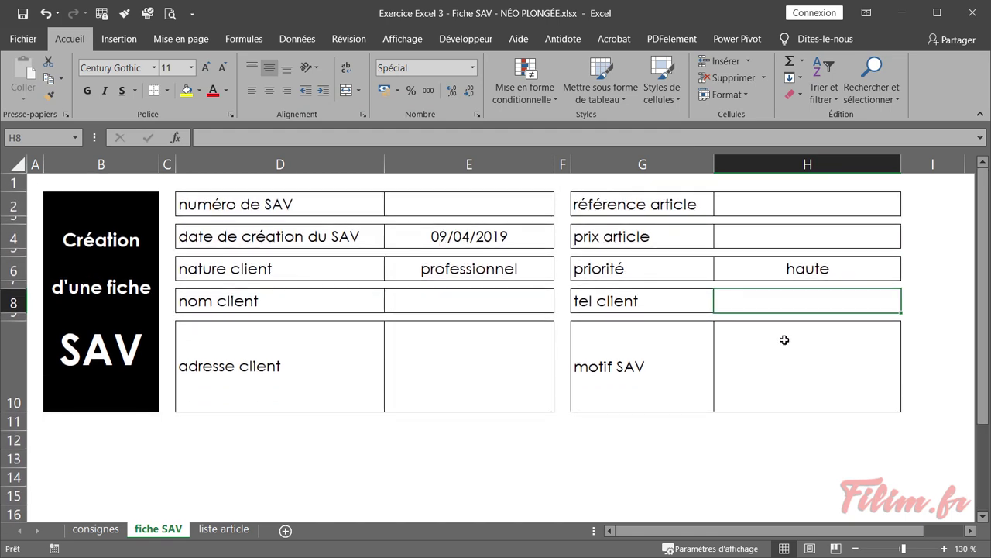
text(06)
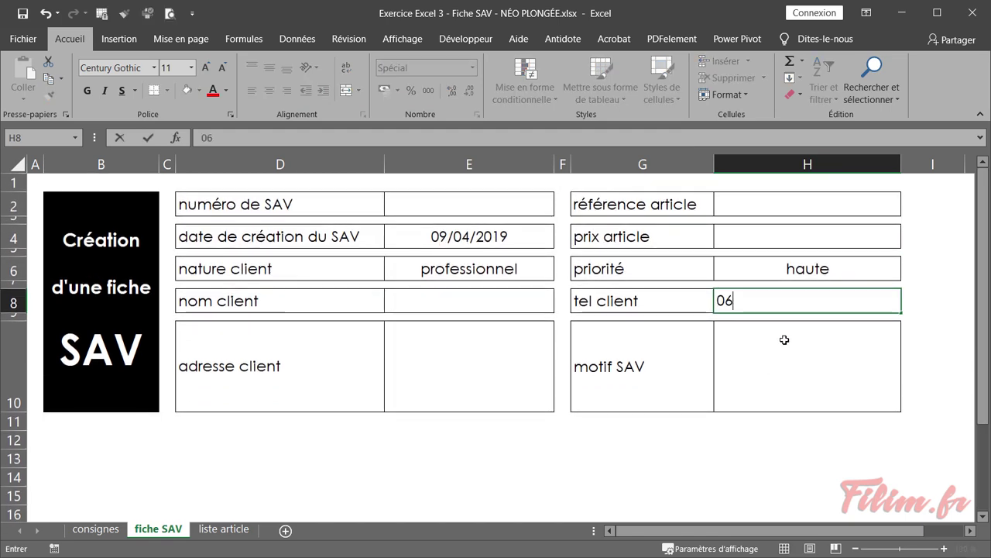
text(070809)
text(10)
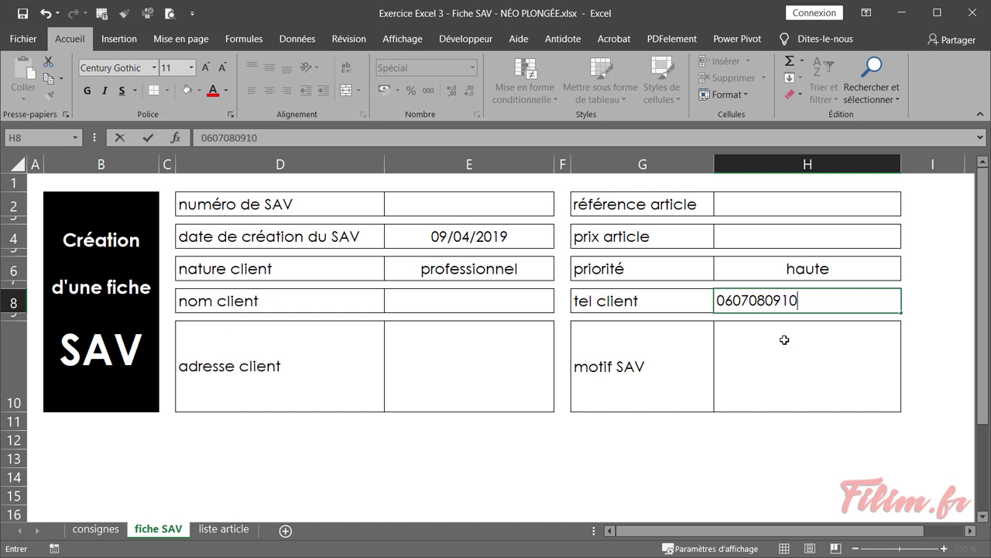
key(Return)
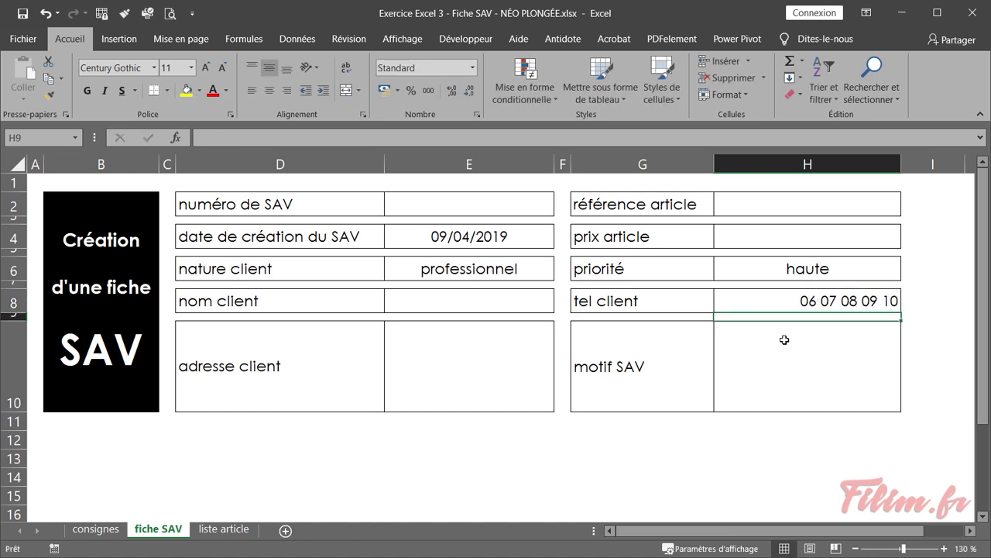
click(752, 306)
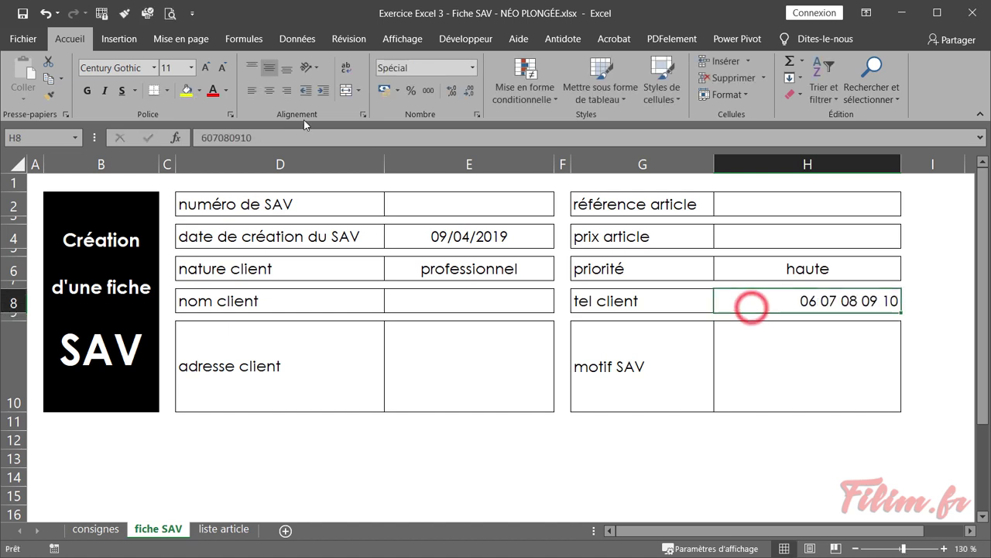
click(270, 91)
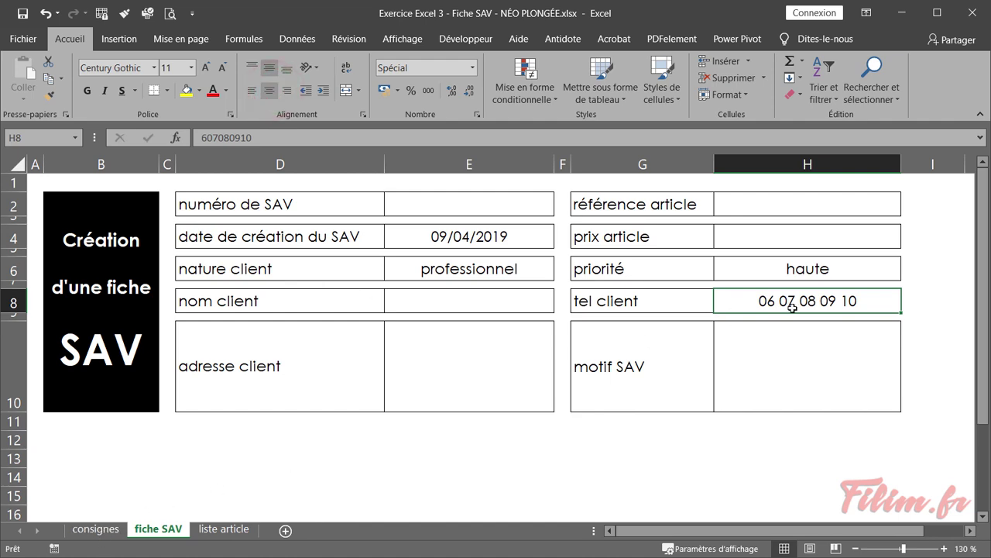
Read task e on the consignes sheet and select cell H2 on the fiche SAV sheet
click(95, 529)
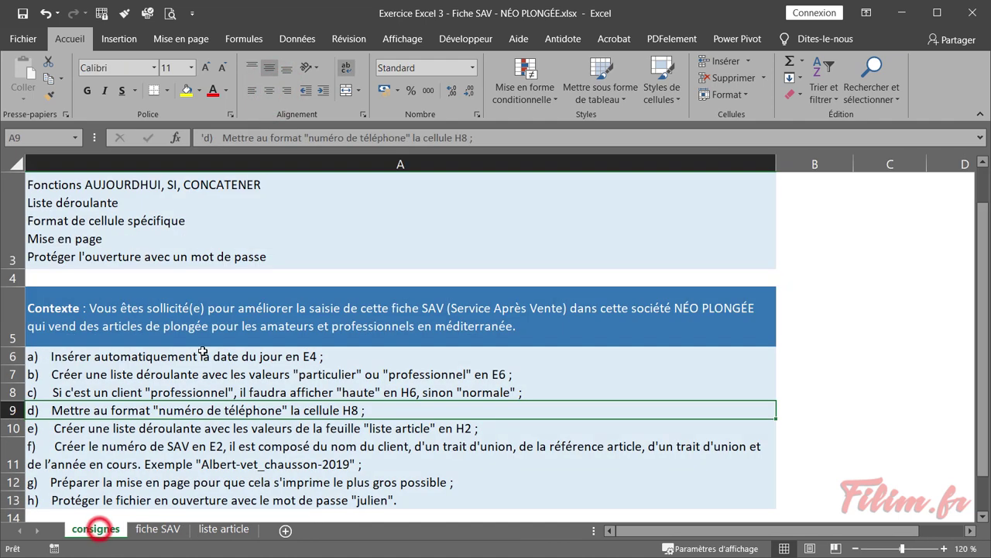
click(192, 427)
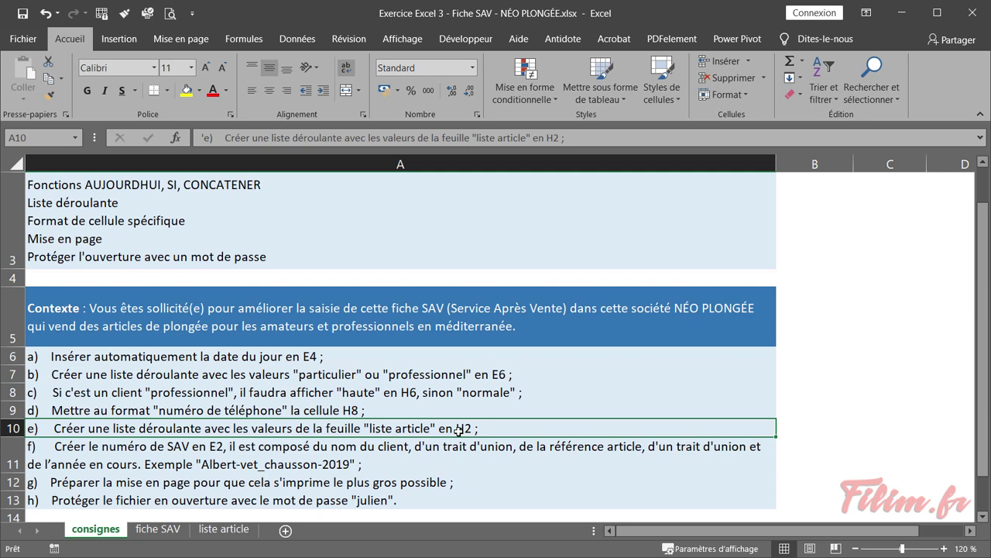
click(158, 529)
click(773, 205)
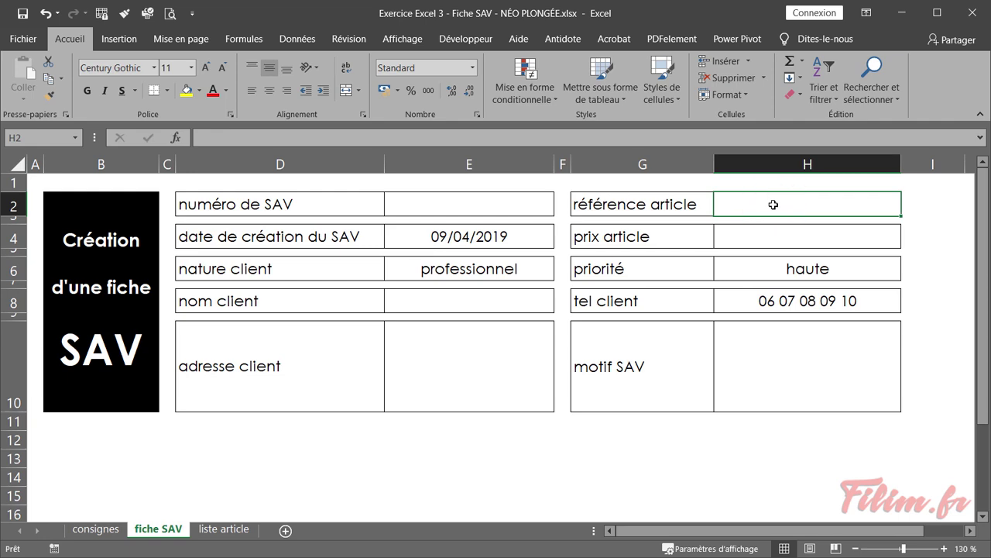
Examine the article references in column A of the liste article sheet, from the Ref header to the first empty row
click(236, 530)
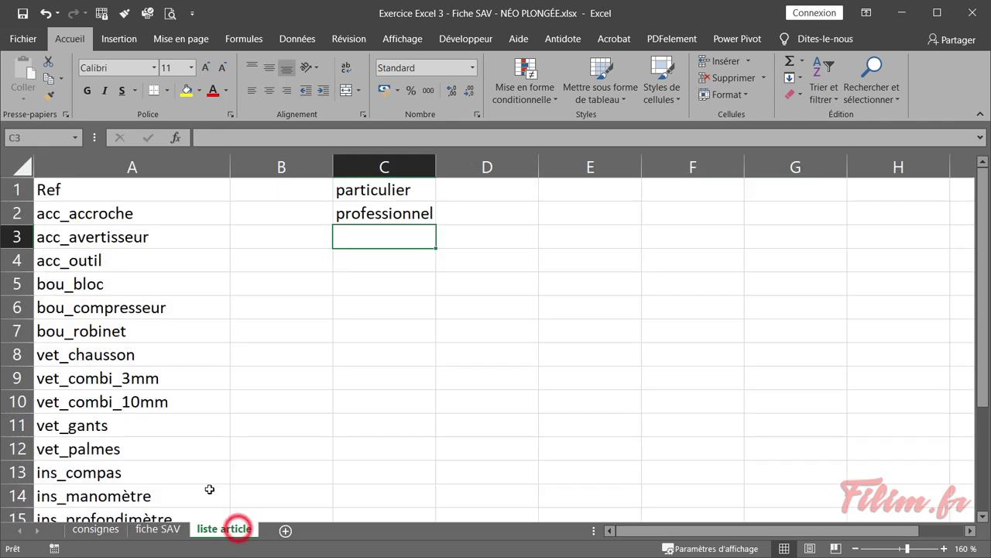
click(128, 169)
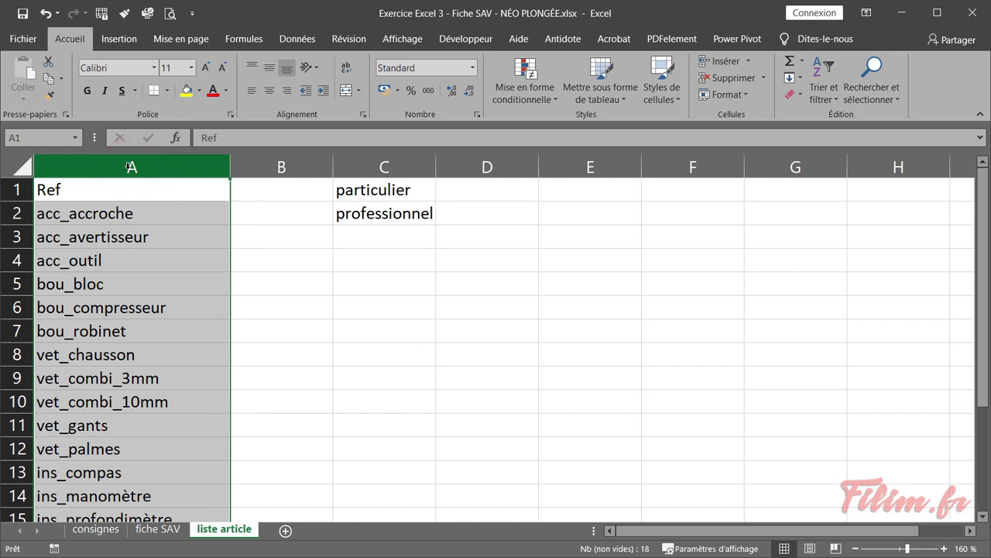
click(158, 300)
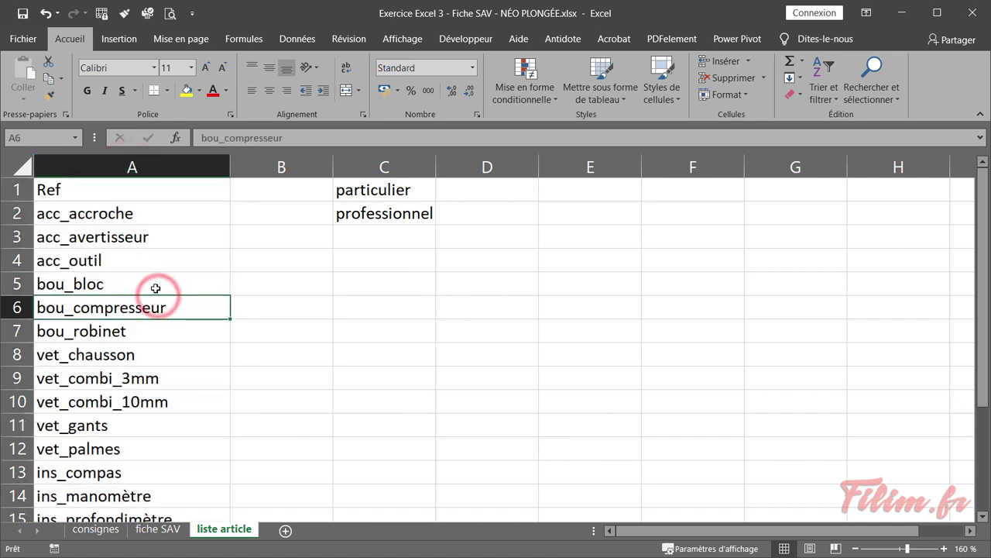
click(148, 161)
scroll(144, 302, down, 3)
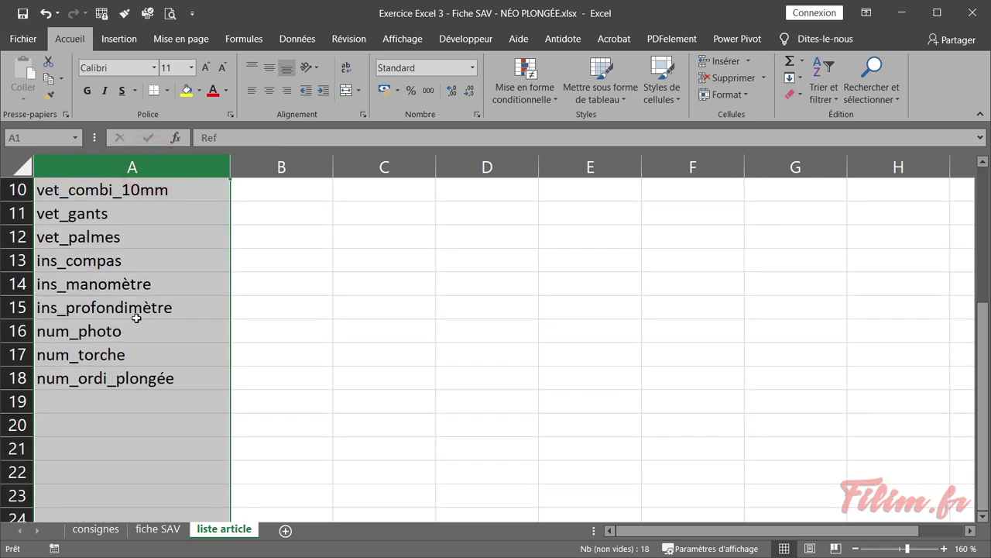
click(114, 410)
scroll(124, 402, up, 3)
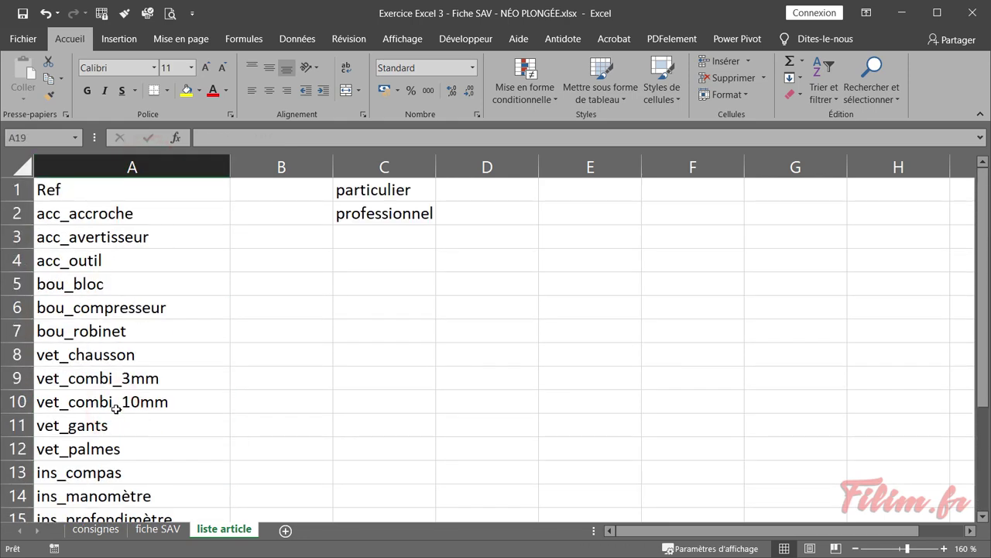
scroll(134, 299, down, 3)
click(143, 262)
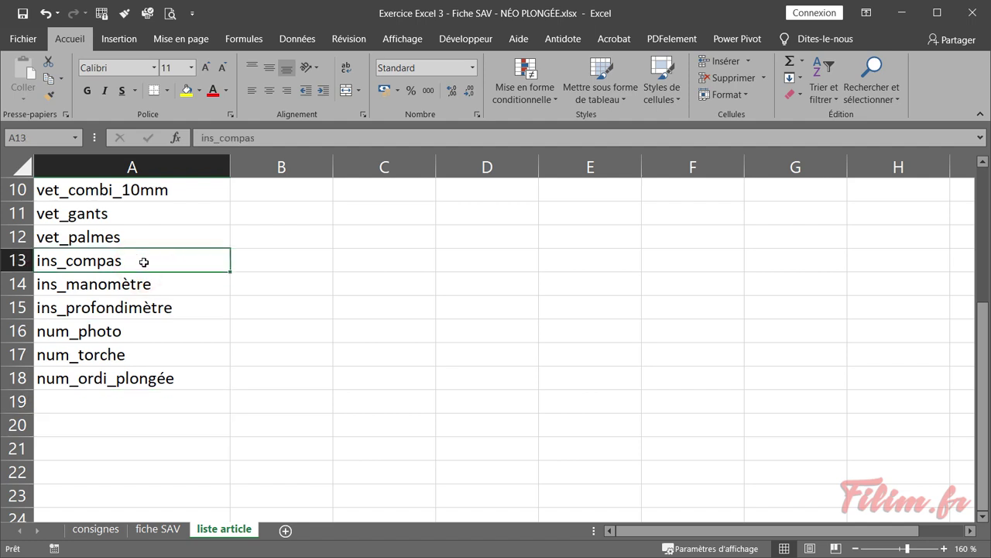
click(146, 403)
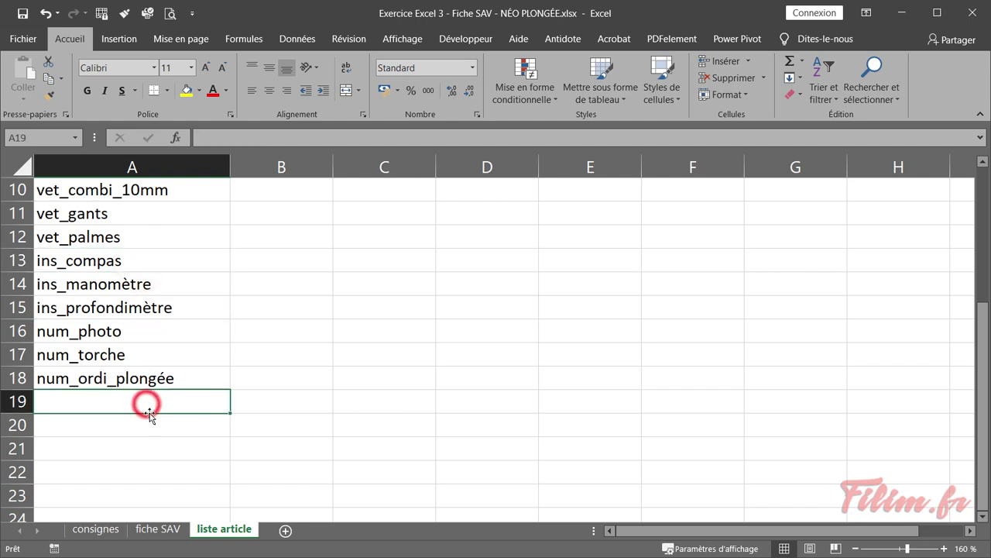
Check the empty rows below the references by selecting column A of the liste article sheet, and return to the fiche SAV sheet
click(148, 426)
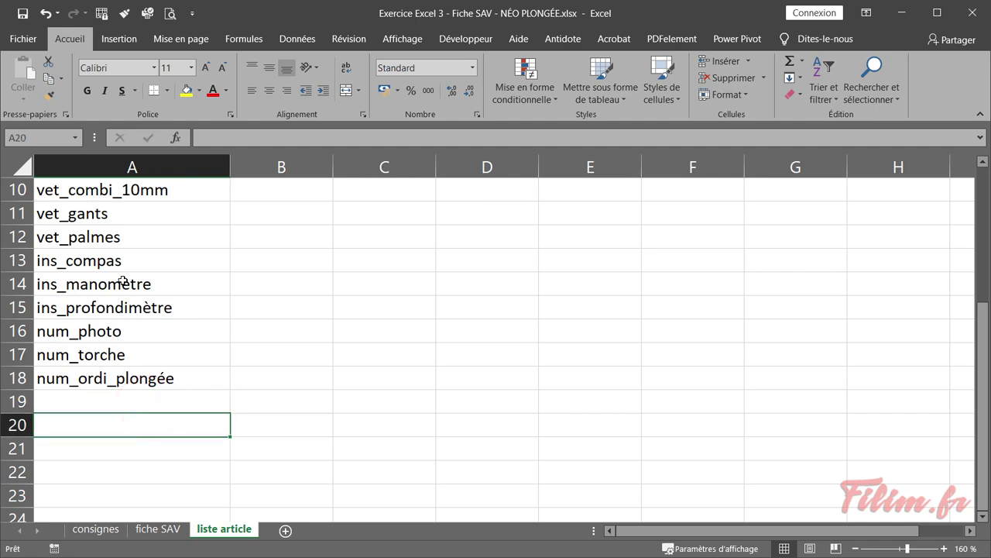
click(109, 162)
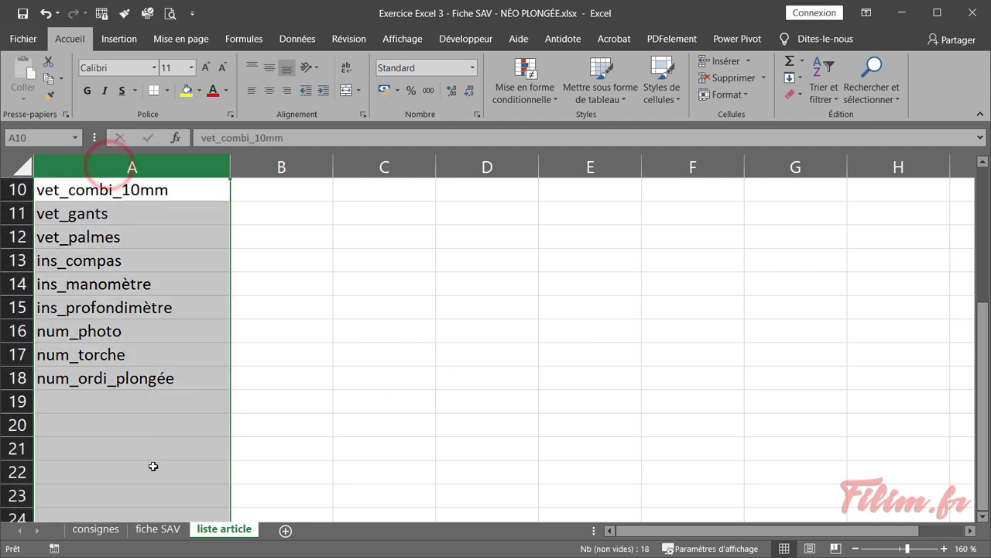
click(145, 528)
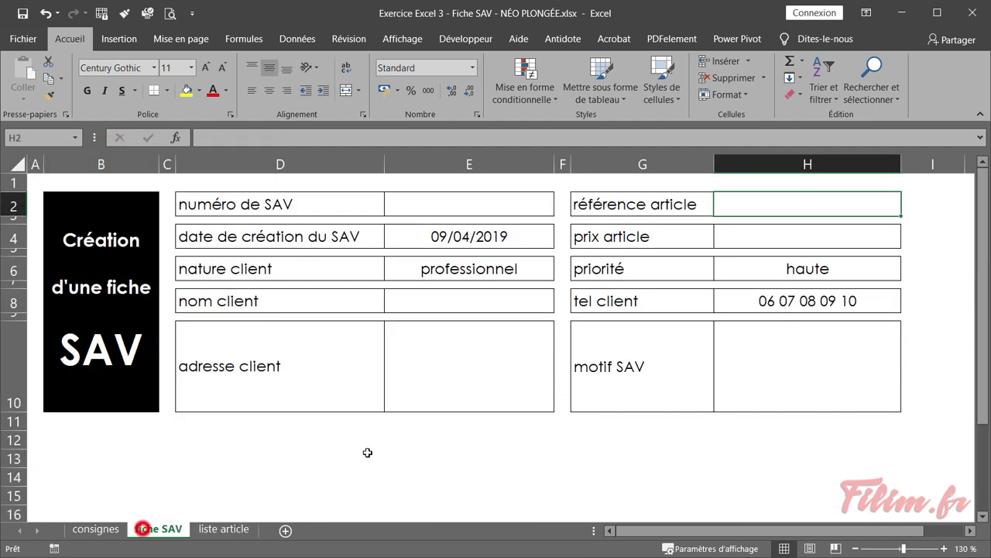
Add a Liste data validation to cell H2 using the entire column A of the liste article sheet as source
click(796, 201)
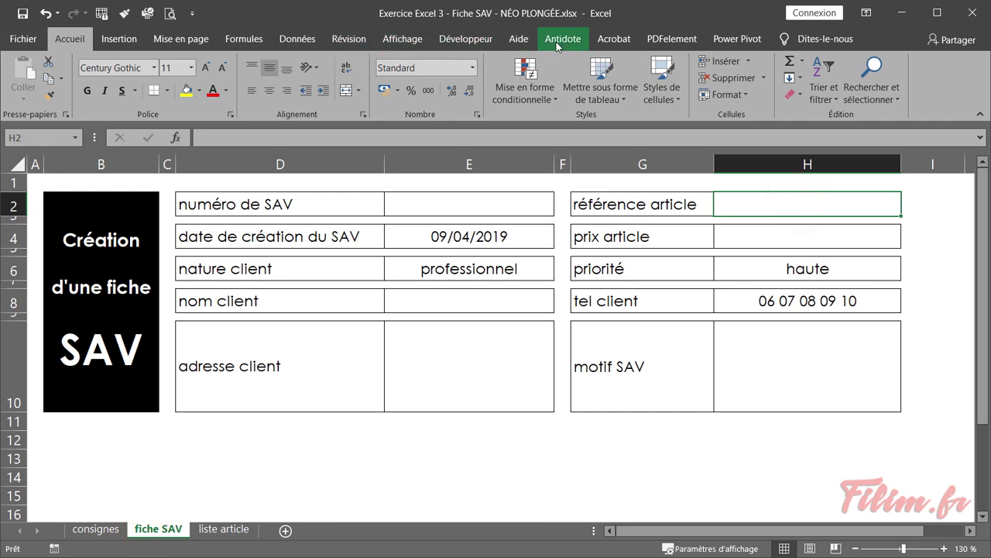
click(294, 39)
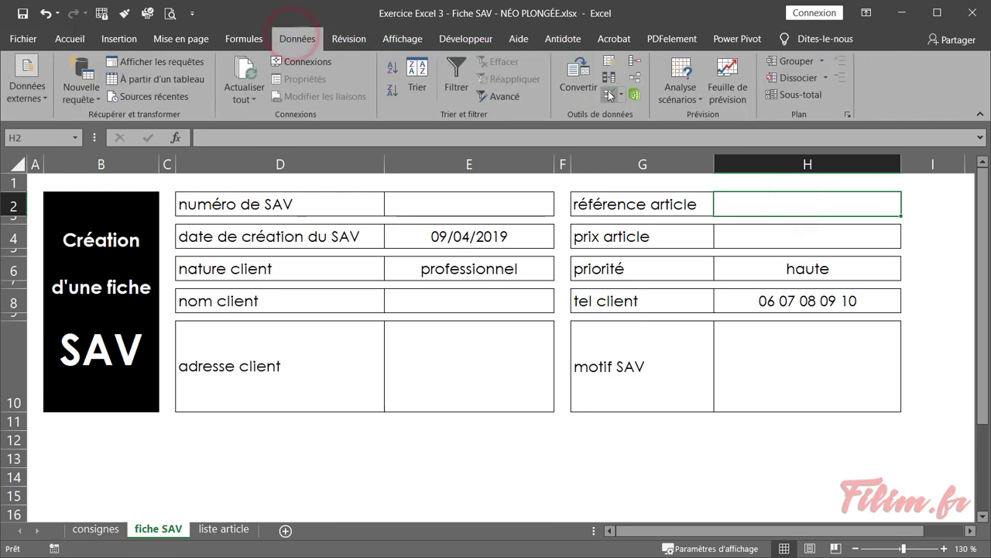
click(608, 92)
drag(527, 291, 449, 237)
click(426, 319)
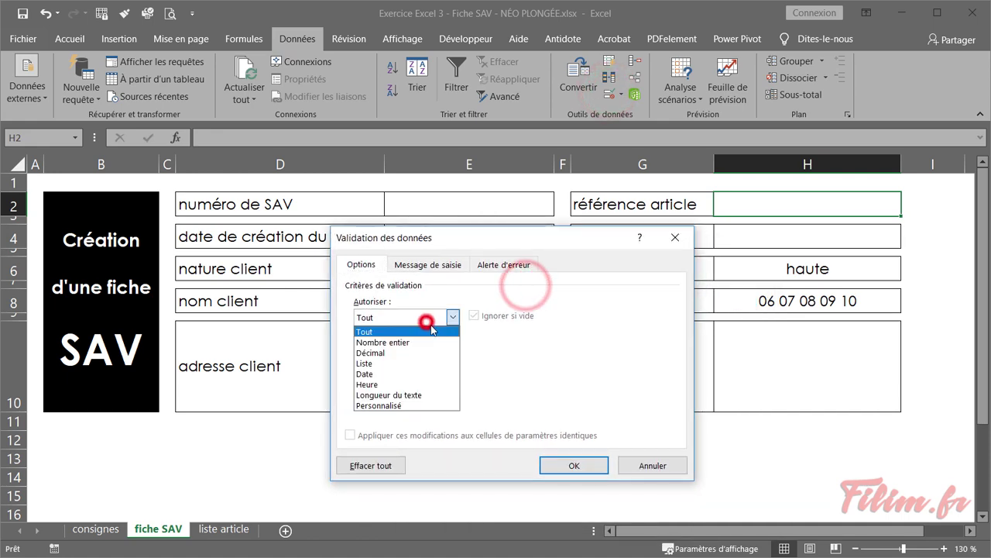
click(401, 368)
click(421, 381)
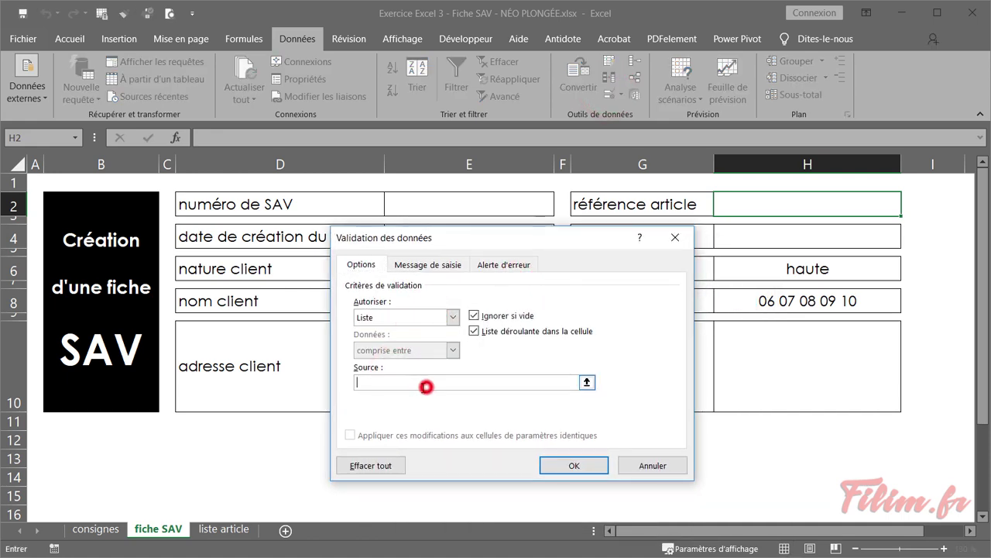
click(210, 529)
click(72, 164)
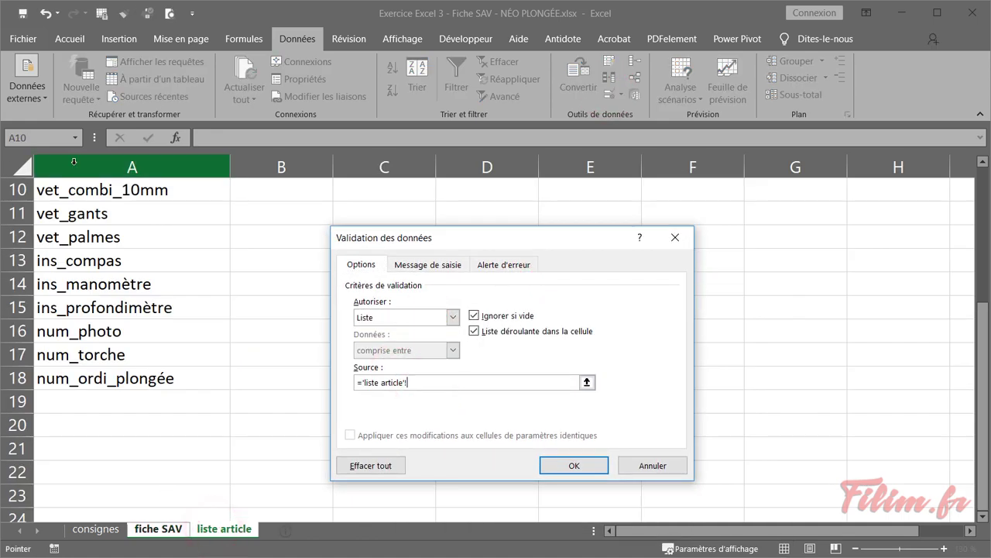
click(571, 465)
Choose ins_manomètre from the article reference drop-down list in cell H2
click(908, 208)
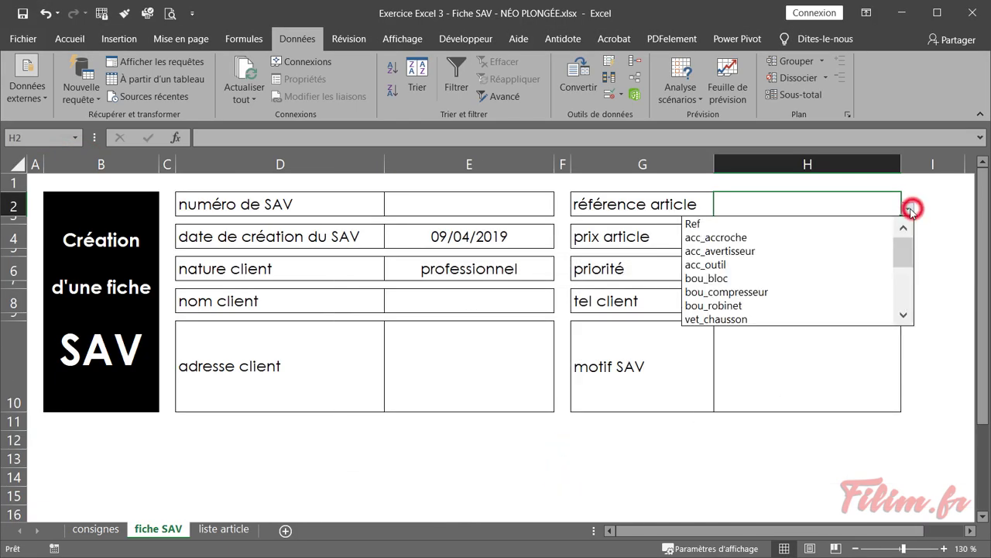
drag(908, 261, 900, 310)
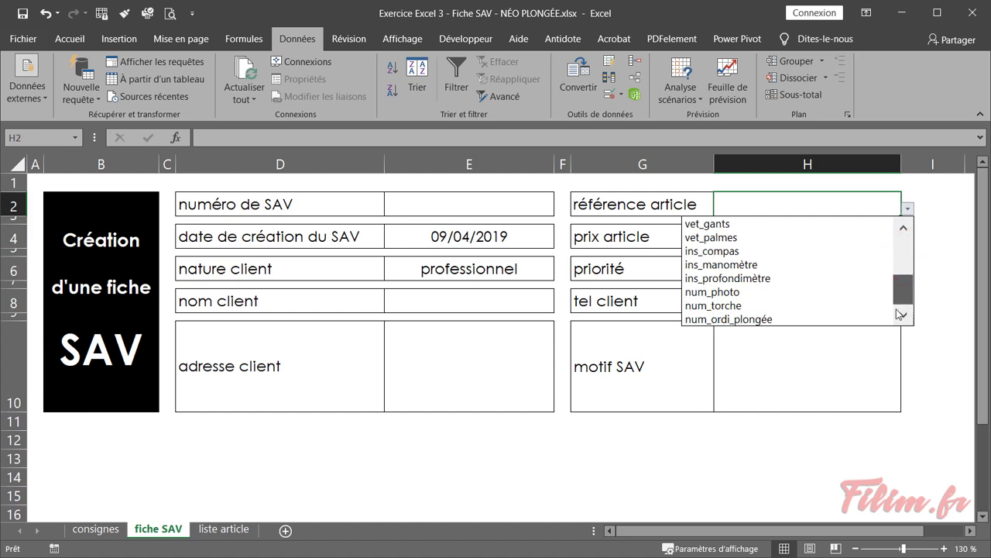
click(796, 265)
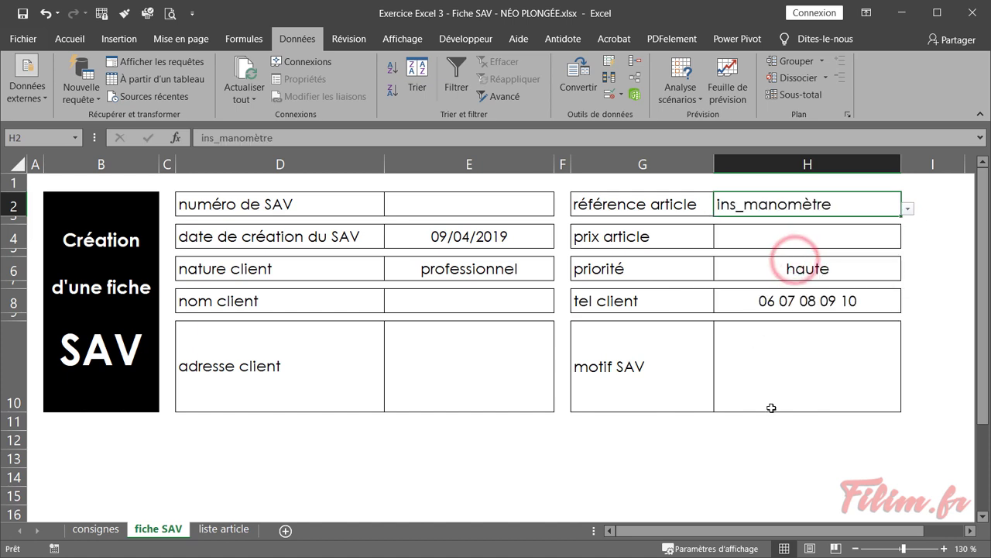
Center the contents of the whole column H horizontally on the fiche SAV sheet
click(779, 165)
click(68, 39)
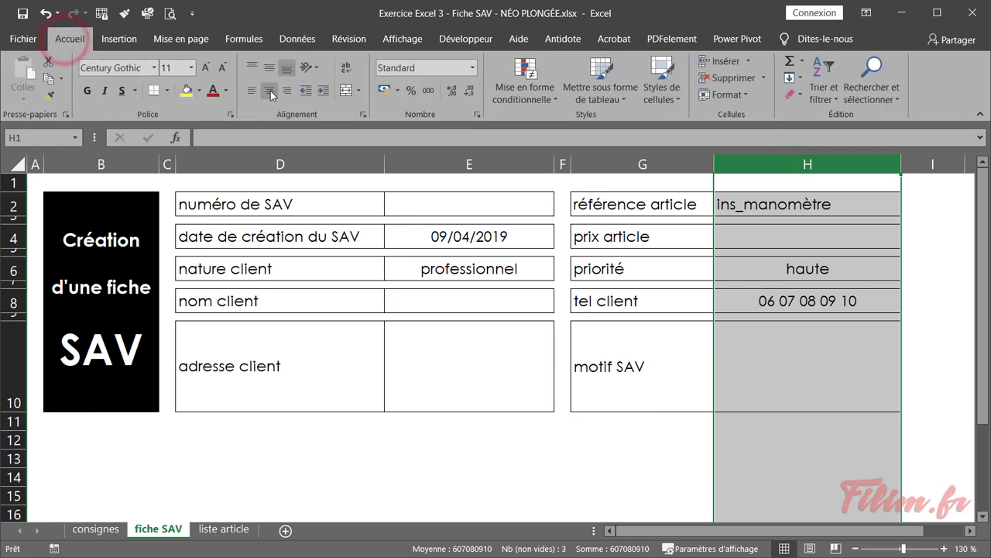
click(269, 90)
click(433, 379)
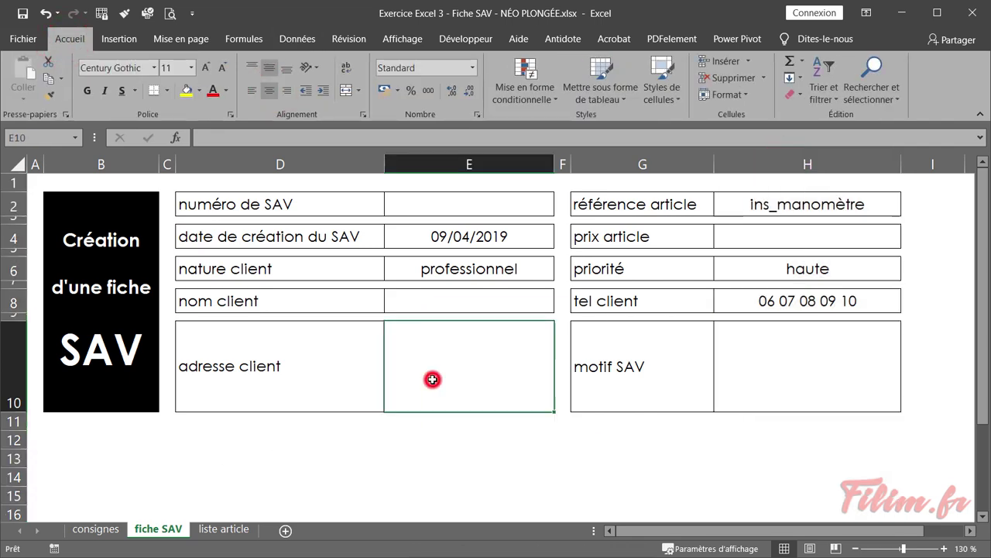
Read task f on the consignes sheet, including its example SAV number, and return to the fiche SAV sheet
click(120, 529)
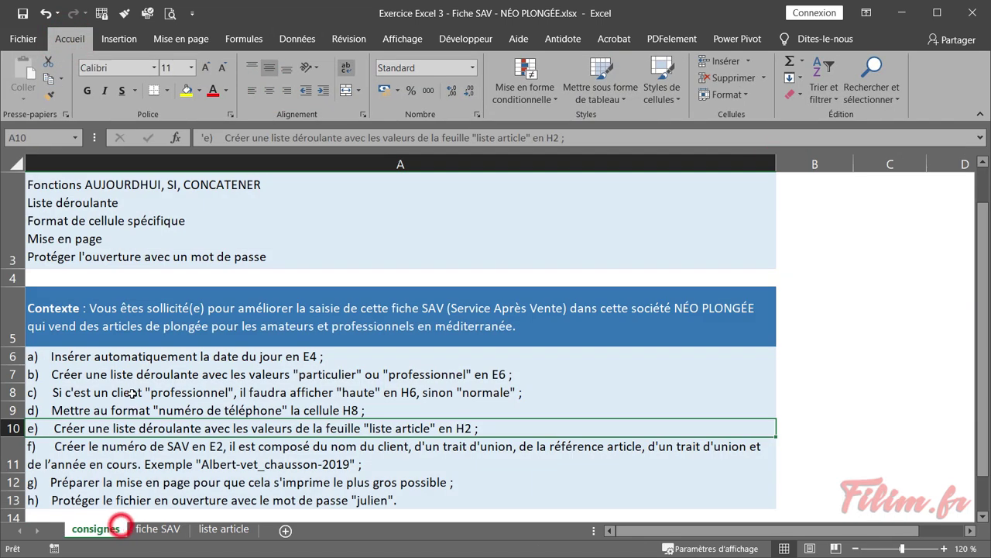
click(138, 449)
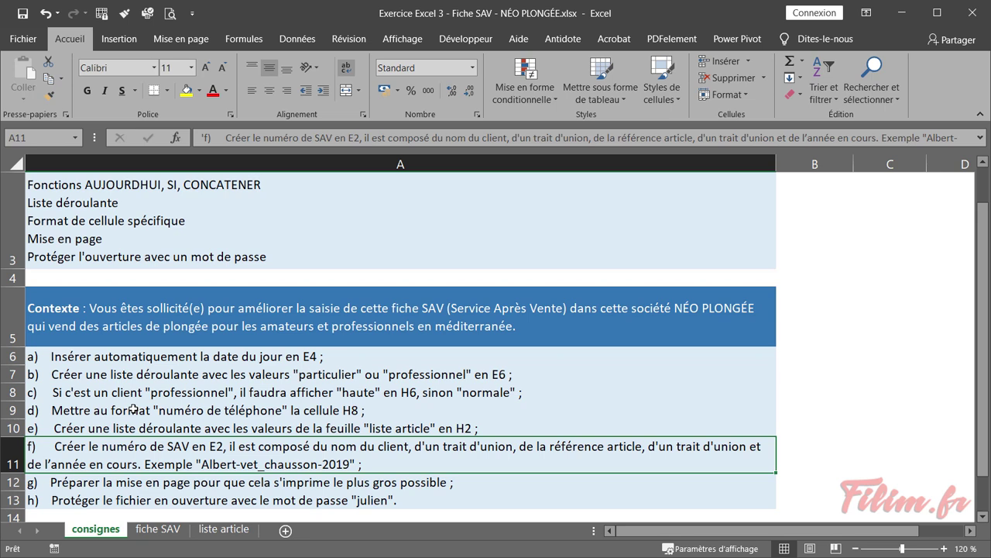
double_click(203, 465)
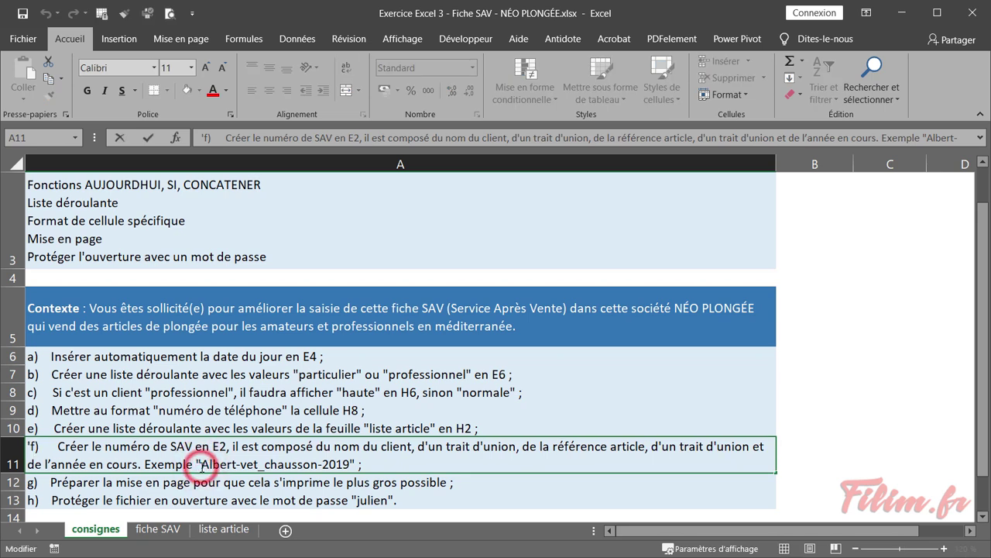
drag(203, 466, 240, 466)
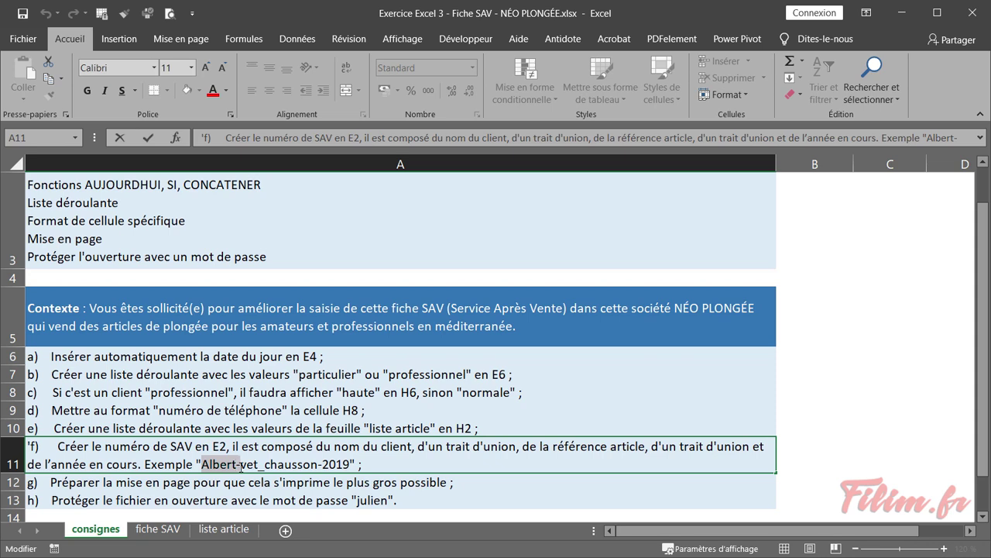
drag(241, 467, 350, 464)
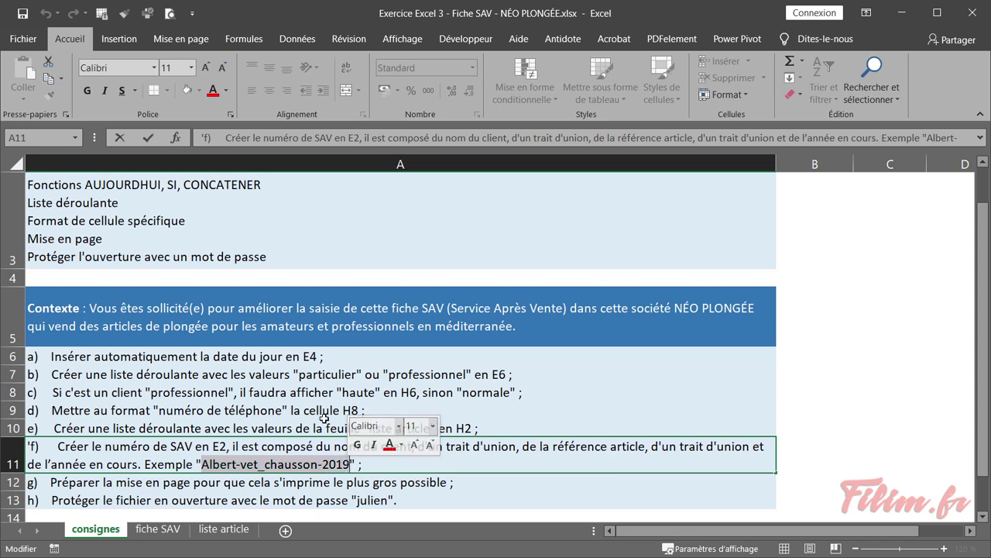
key(Escape)
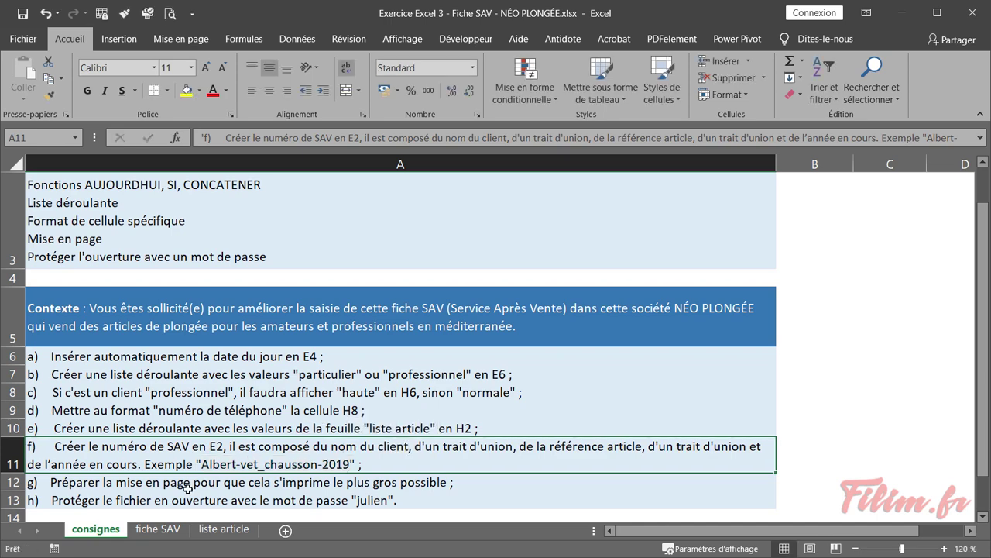
click(150, 530)
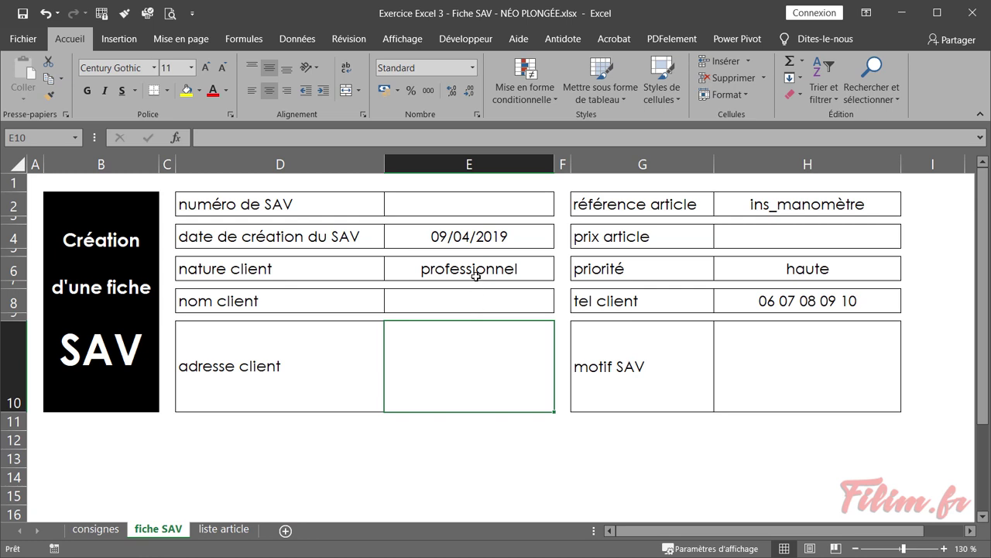
Enter the customer's name in the nom client cell E8
click(454, 296)
text(A)
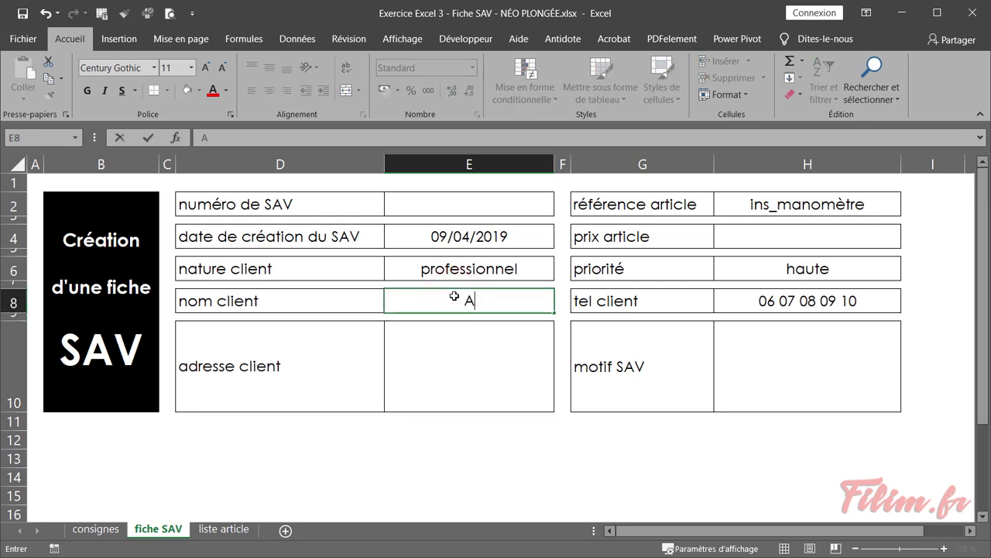
text(lbert)
click(444, 359)
Review the cells that make up the SAV number for E2: client name E8, article reference H2 and date E4
click(435, 200)
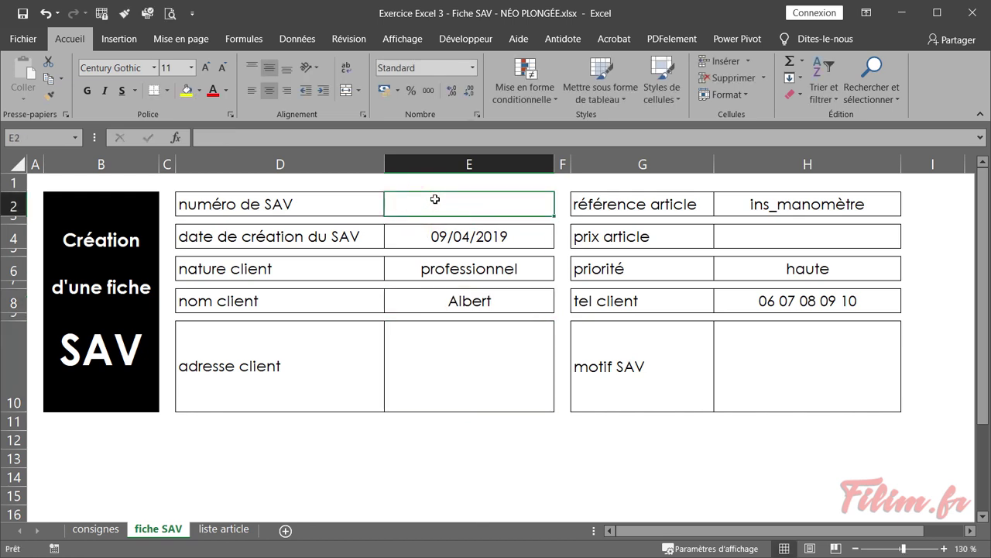
click(455, 304)
click(788, 206)
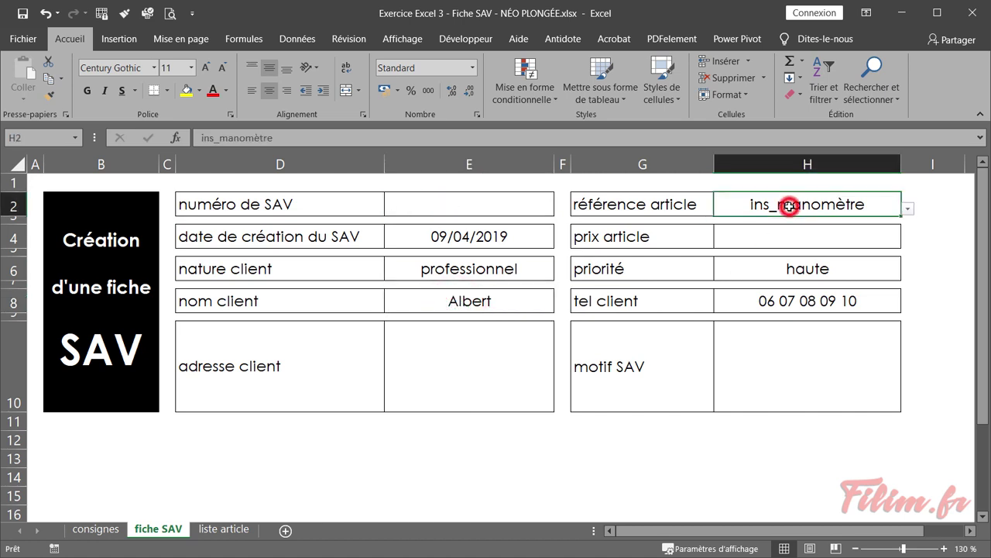
click(485, 236)
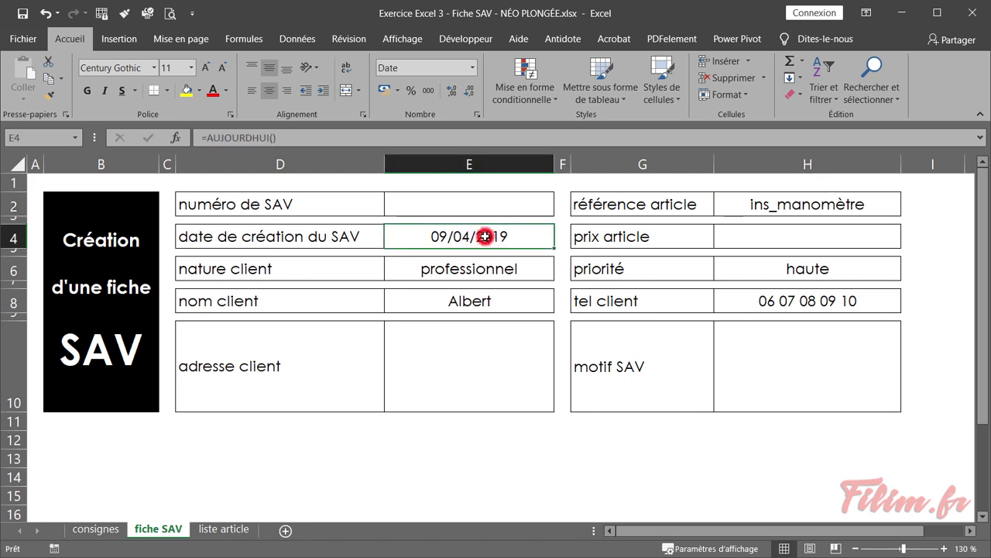
click(488, 208)
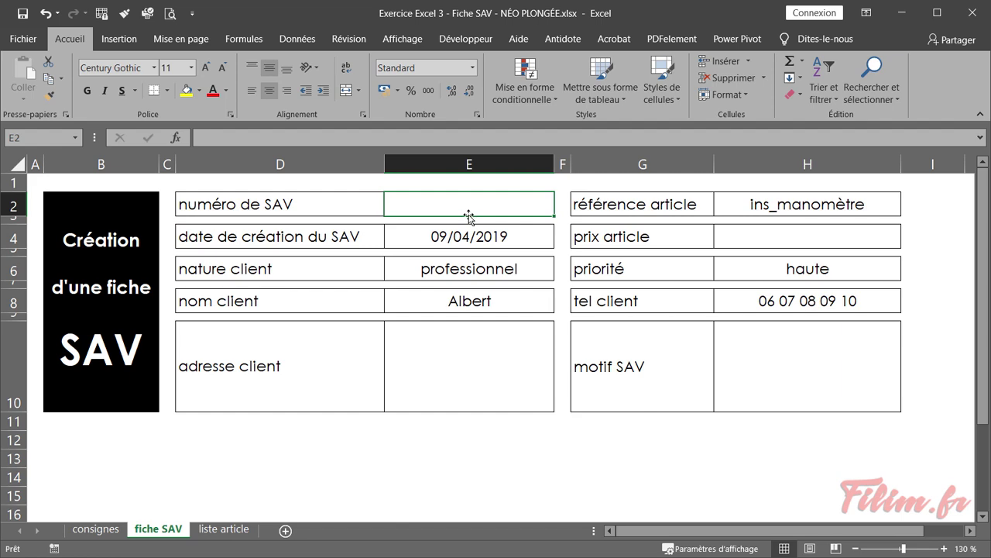
Insert the CONCATENER function in cell E2 with the client name cell E8 as its Texte1 argument
click(460, 206)
click(175, 138)
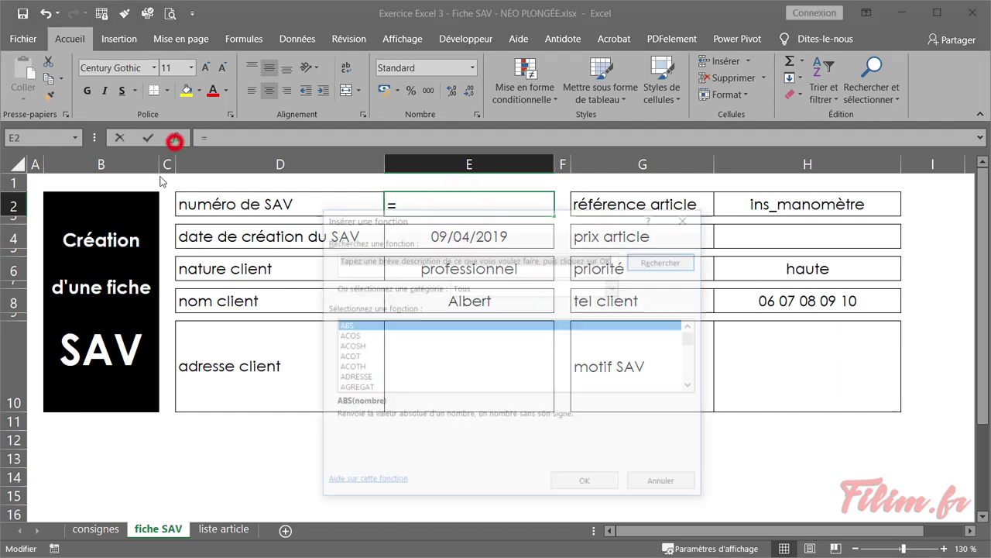
click(471, 364)
text(con)
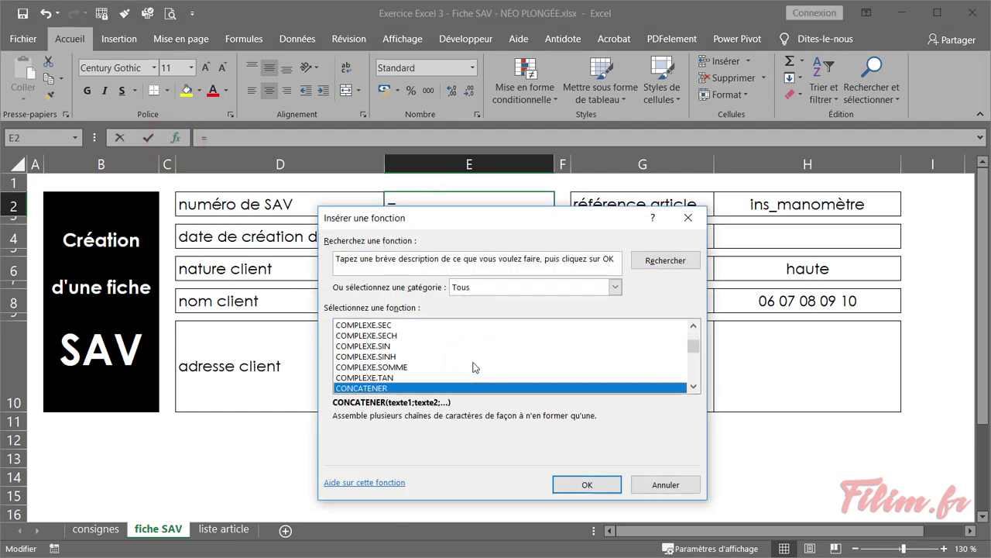
click(563, 483)
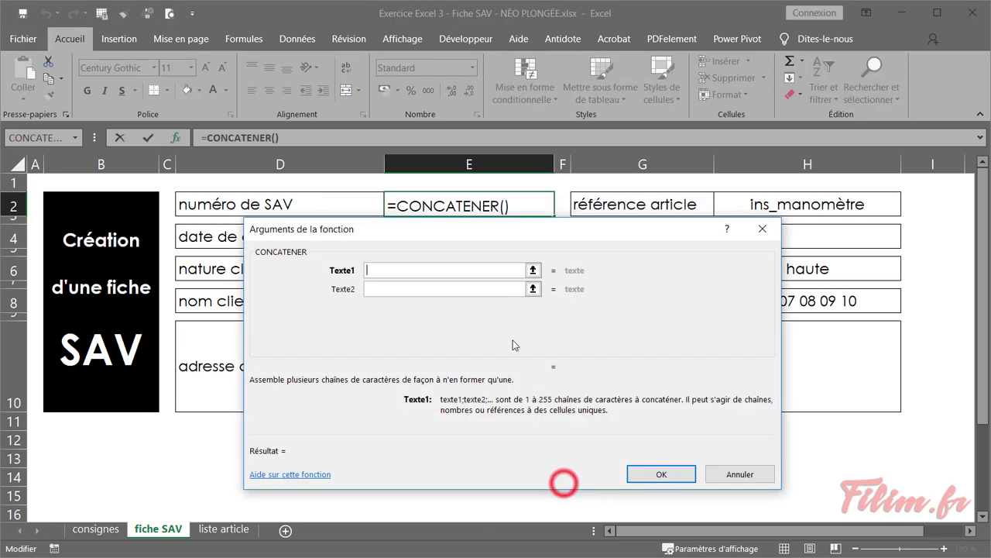
drag(521, 230, 475, 335)
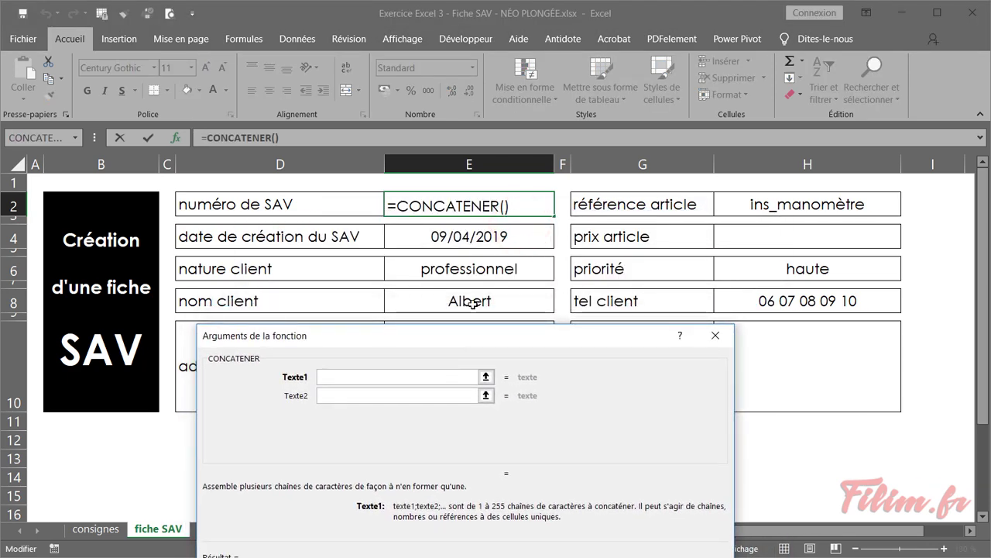
click(473, 304)
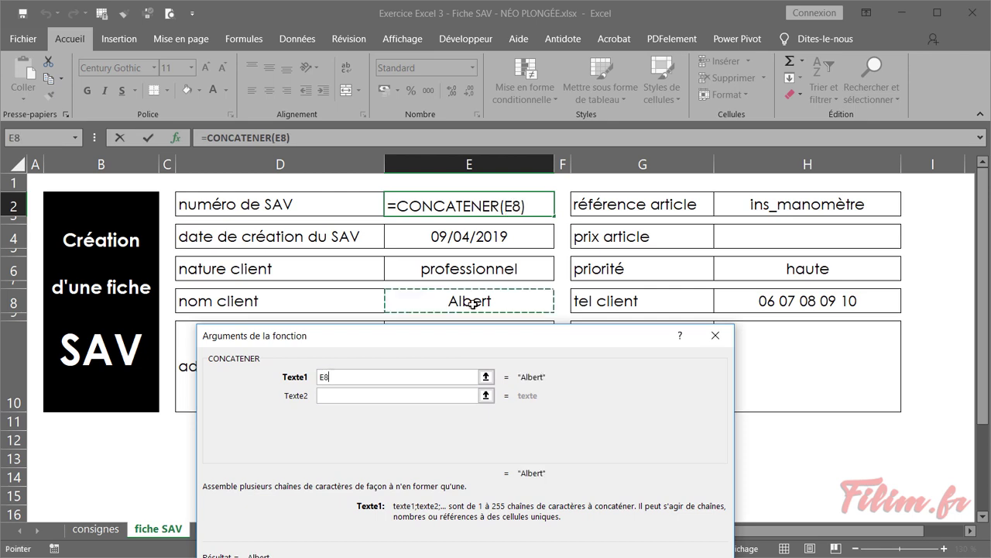
Set the Texte2 argument of CONCATENER to the hyphen text "-" and reposition the arguments dialog higher over the sheet
click(368, 395)
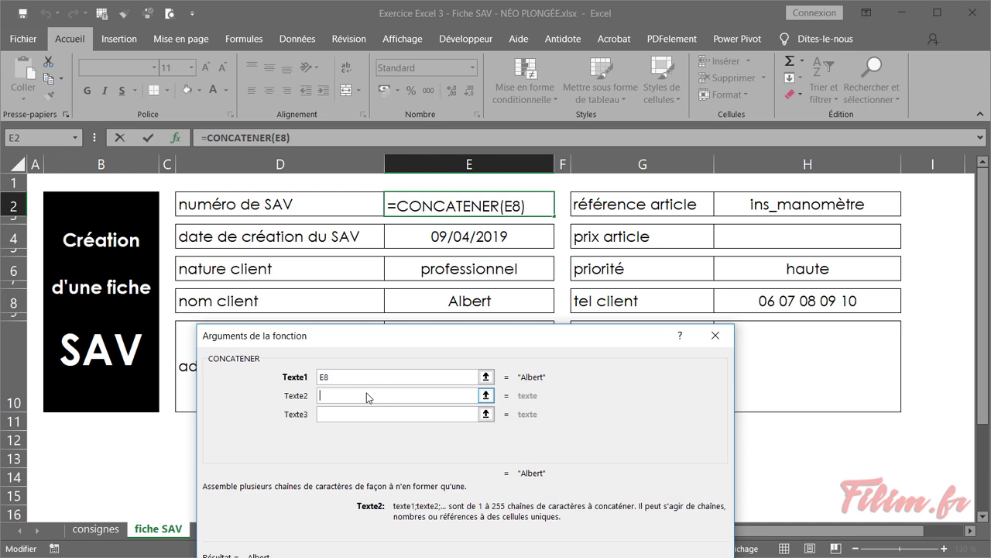
text(-)
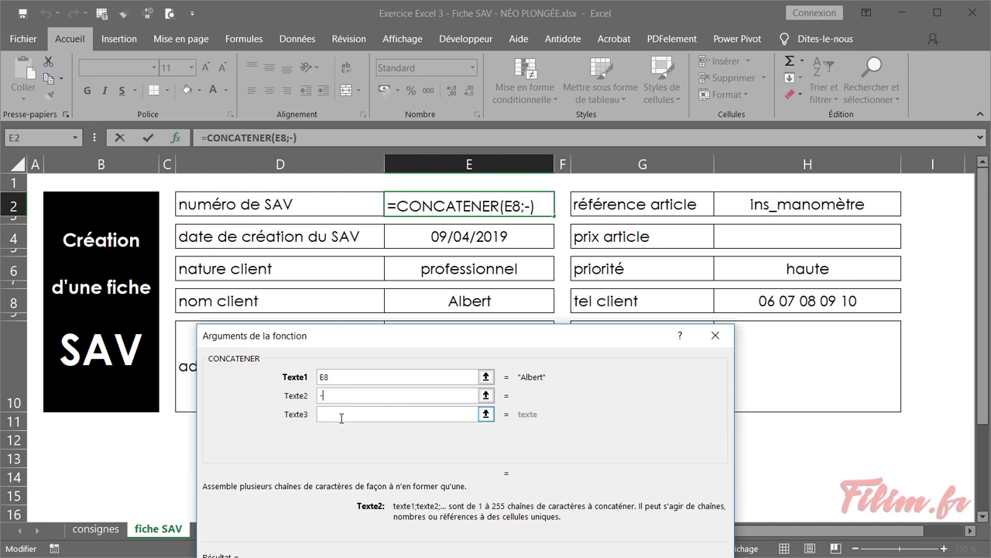
click(341, 419)
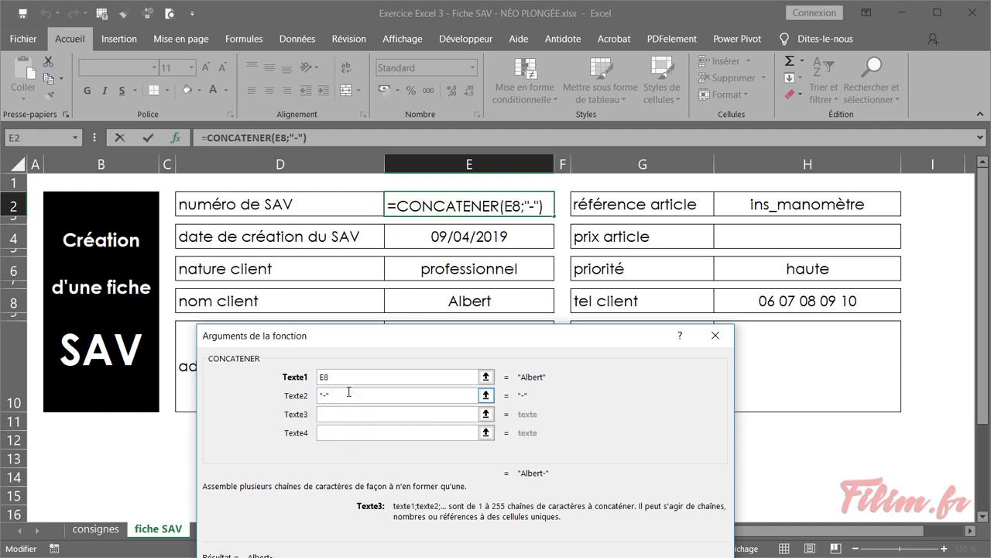
click(329, 400)
click(327, 397)
drag(365, 334, 333, 299)
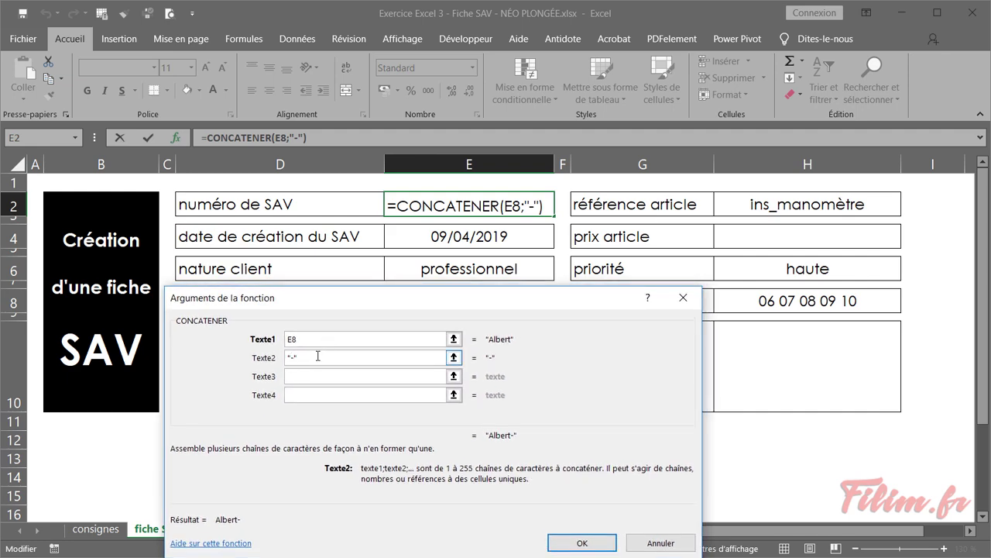
drag(330, 305, 309, 264)
click(298, 324)
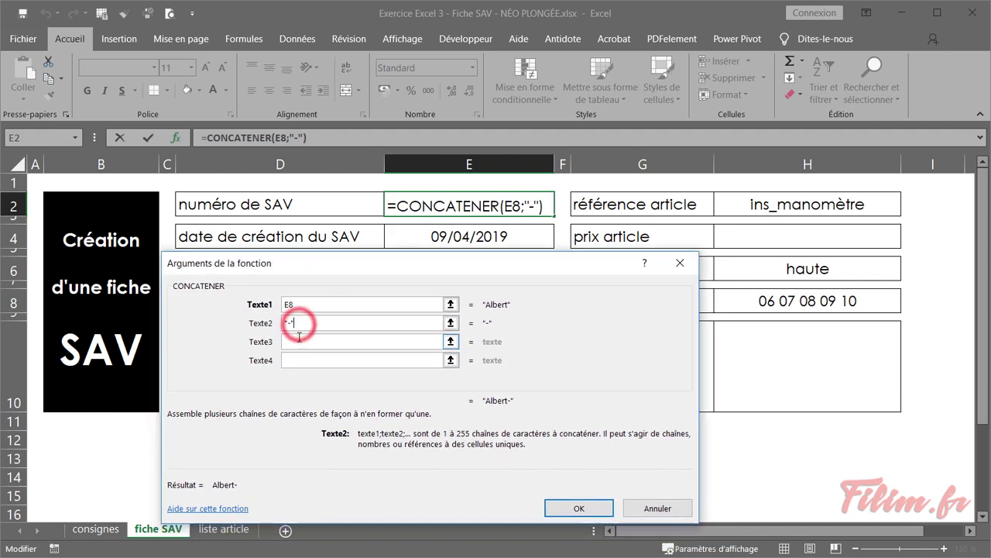
Set the Texte3 argument of CONCATENER to the article reference cell H2 and Texte4 to a hyphen
click(298, 341)
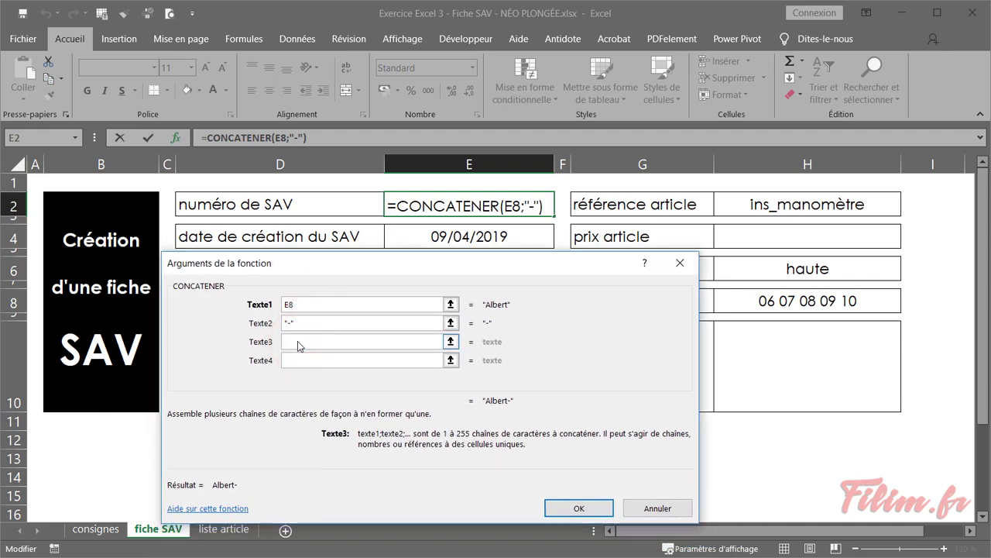
click(806, 205)
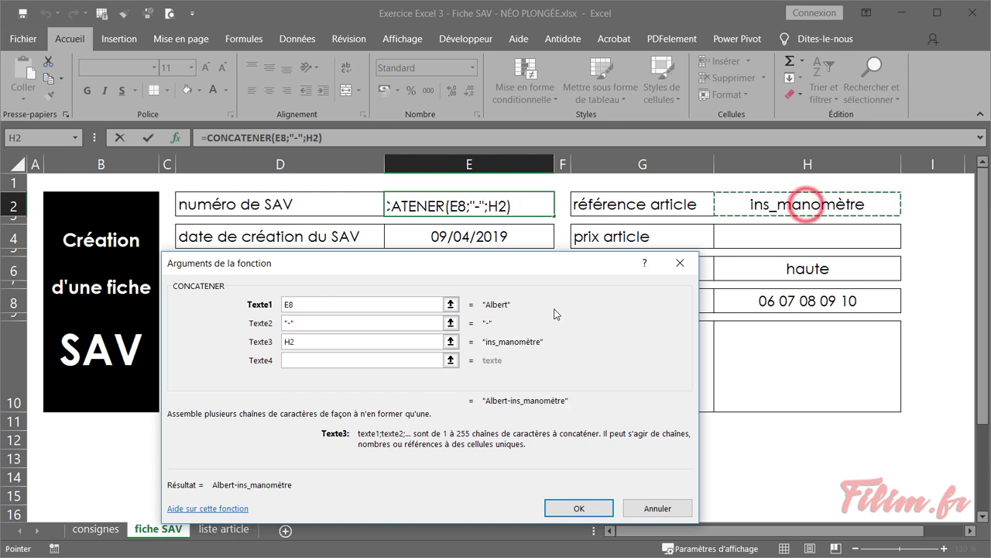
click(335, 359)
text(-)
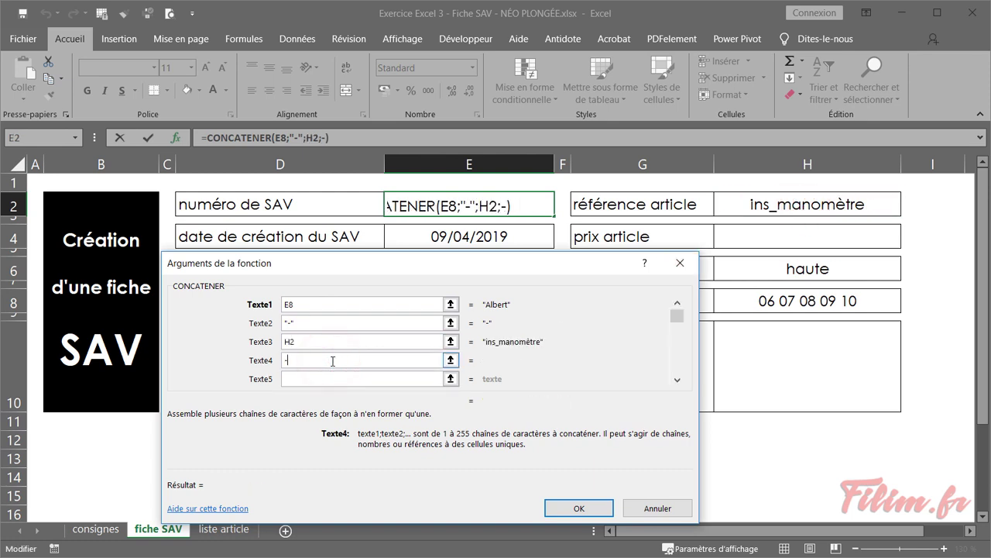
Complete the CONCATENER formula with annee(E4) as Texte5, and widen column E to fit the SAV number
click(329, 379)
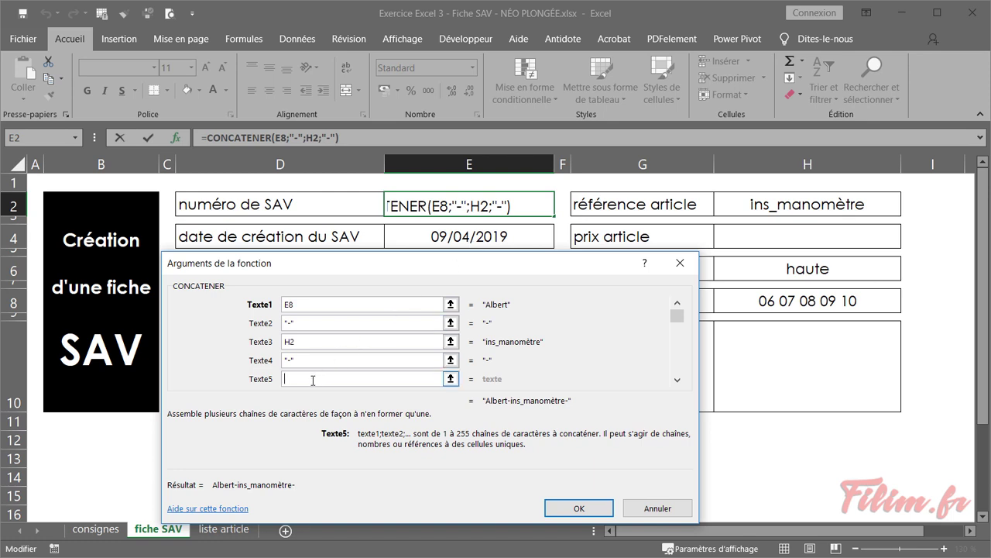
text(annee(E4)
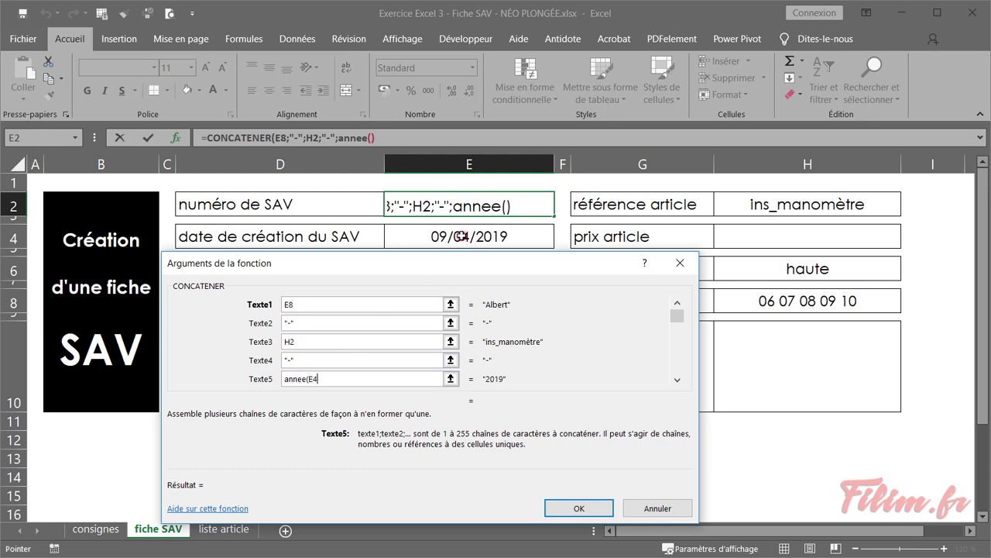
click(461, 236)
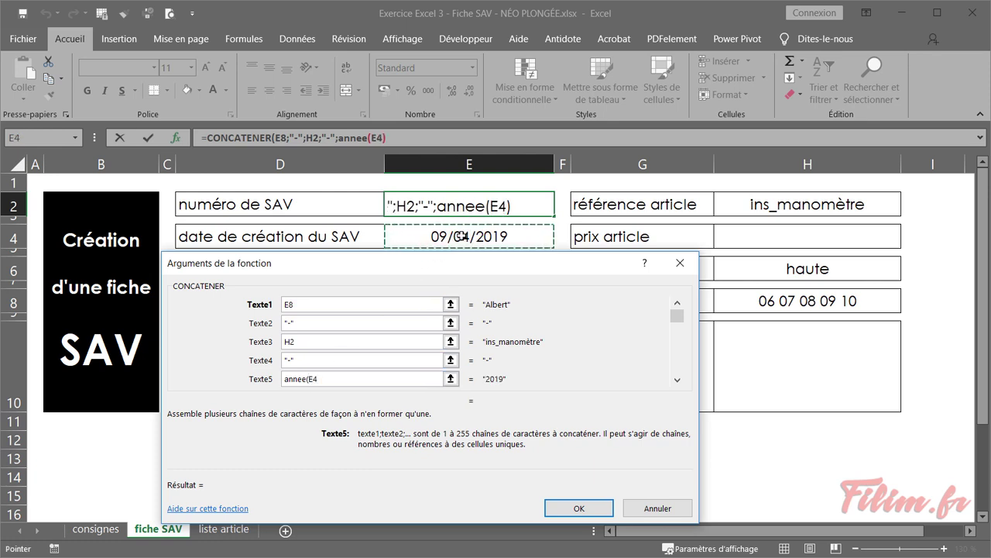
text())
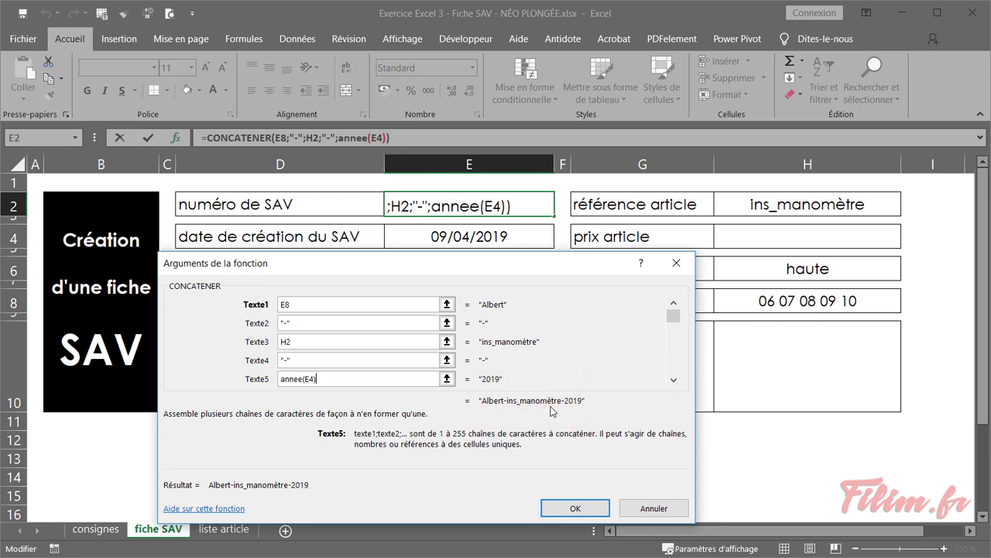
click(549, 507)
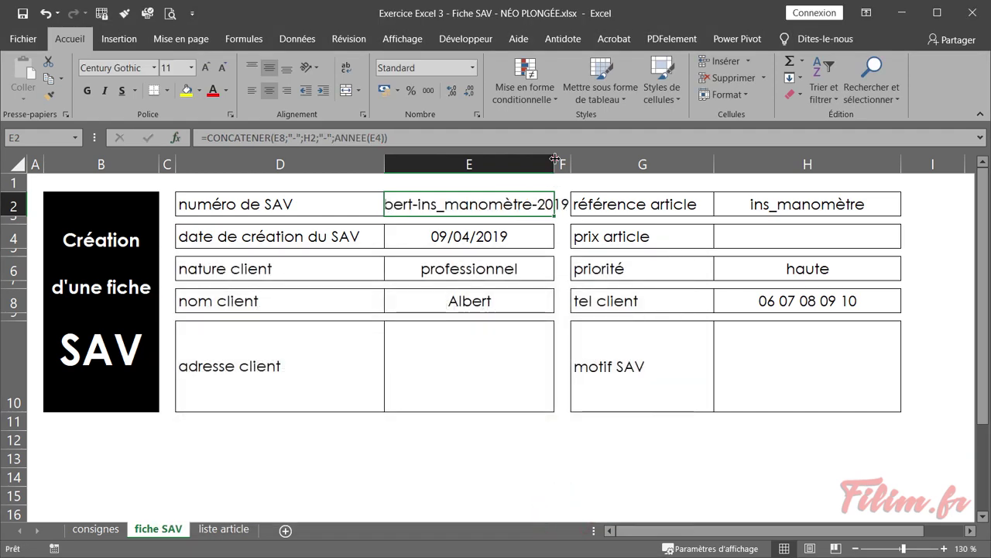
drag(555, 166, 599, 158)
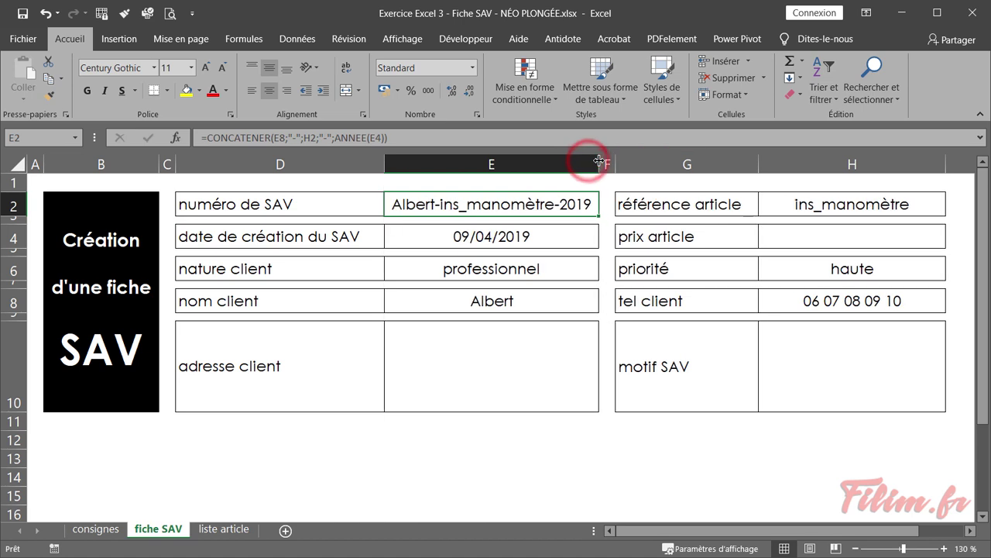
Replace the customer's name in the nom client cell E8 with a different one to test the formula
click(531, 298)
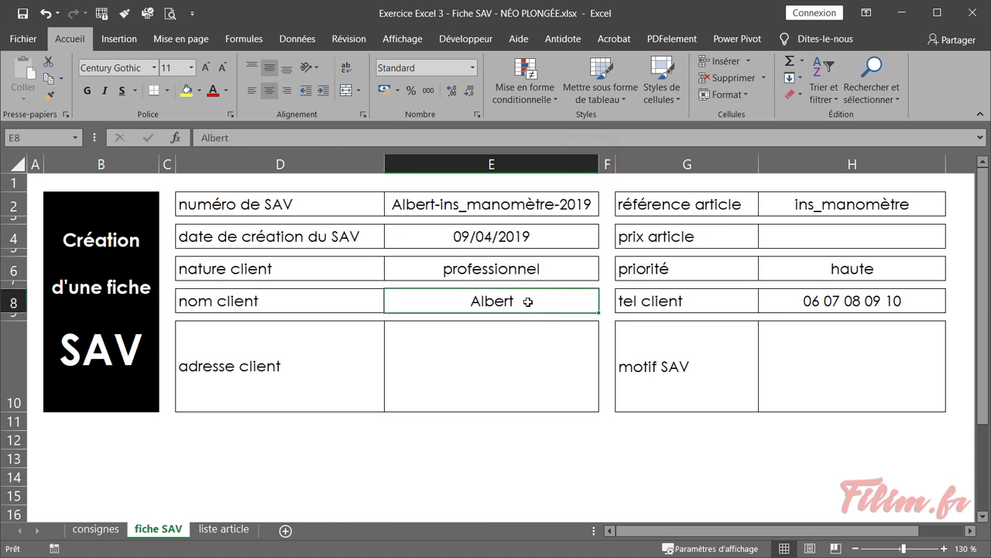
text(Kiou)
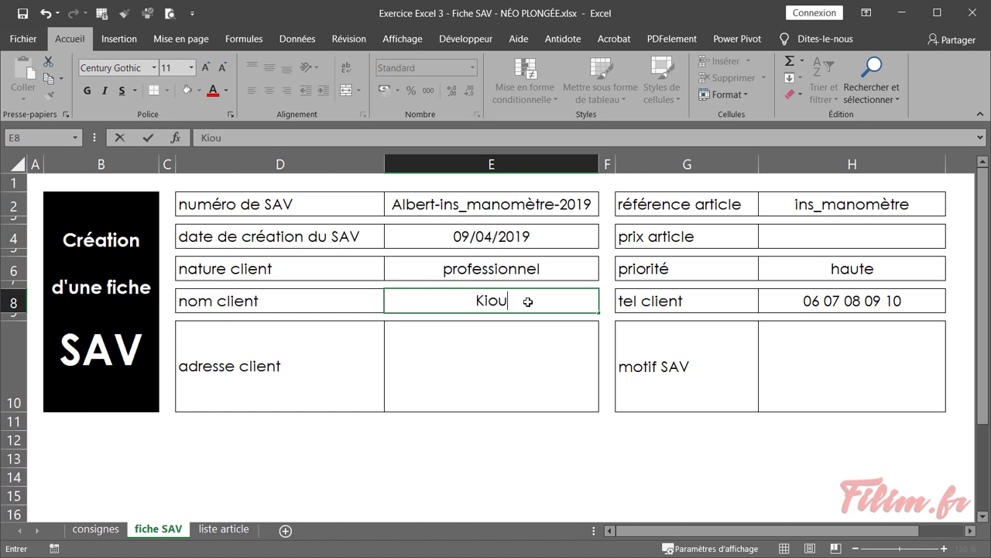
key(Return)
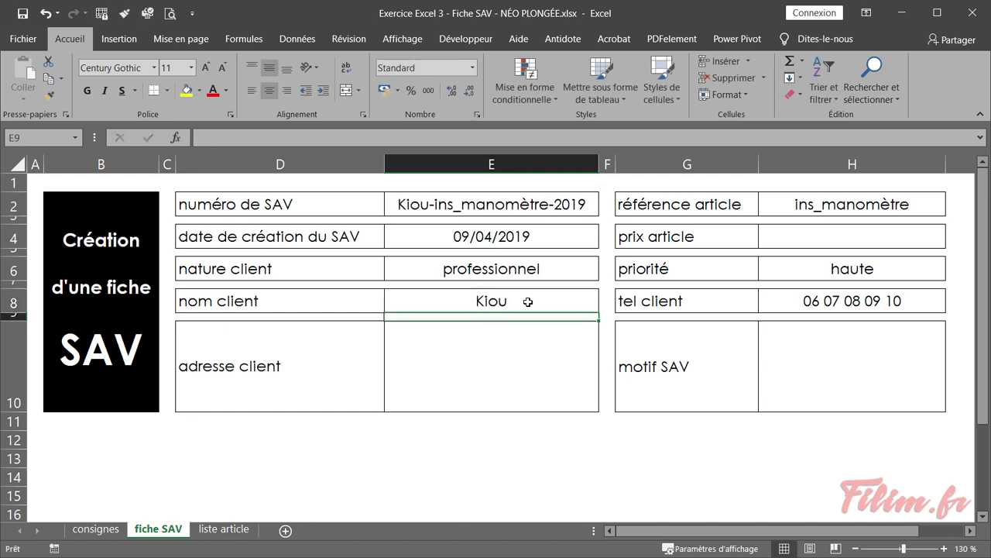
Choose ins_compas as the article reference in cell H2
click(839, 200)
click(952, 208)
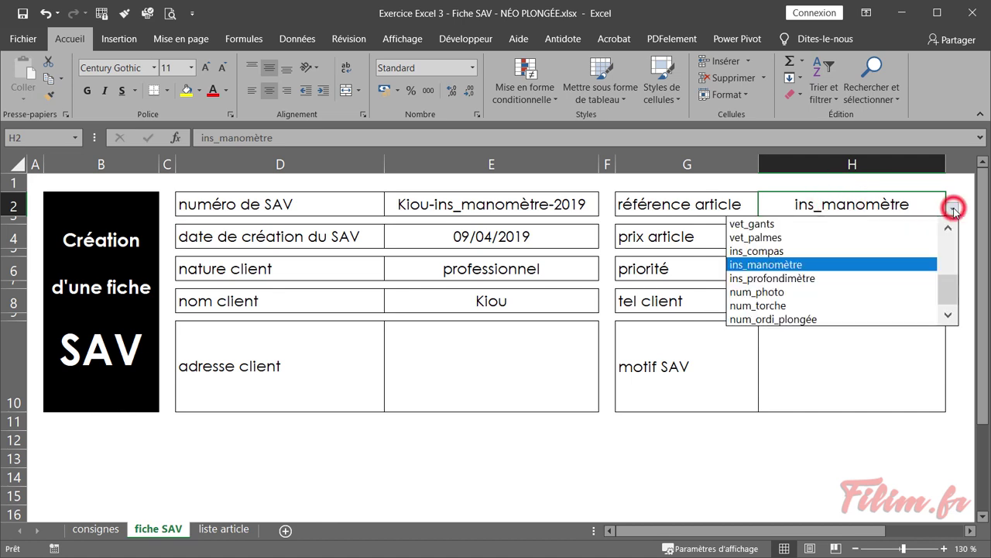
click(835, 251)
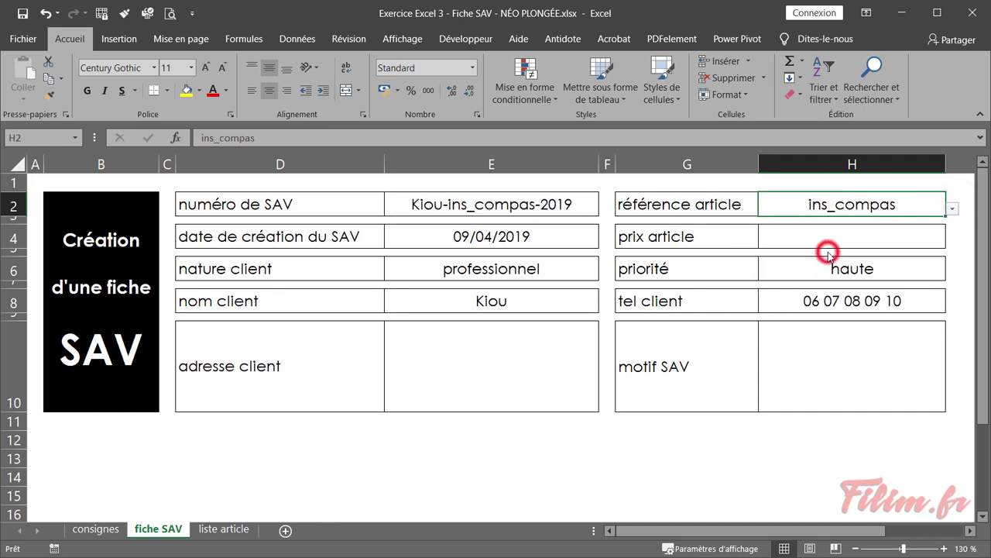
click(504, 377)
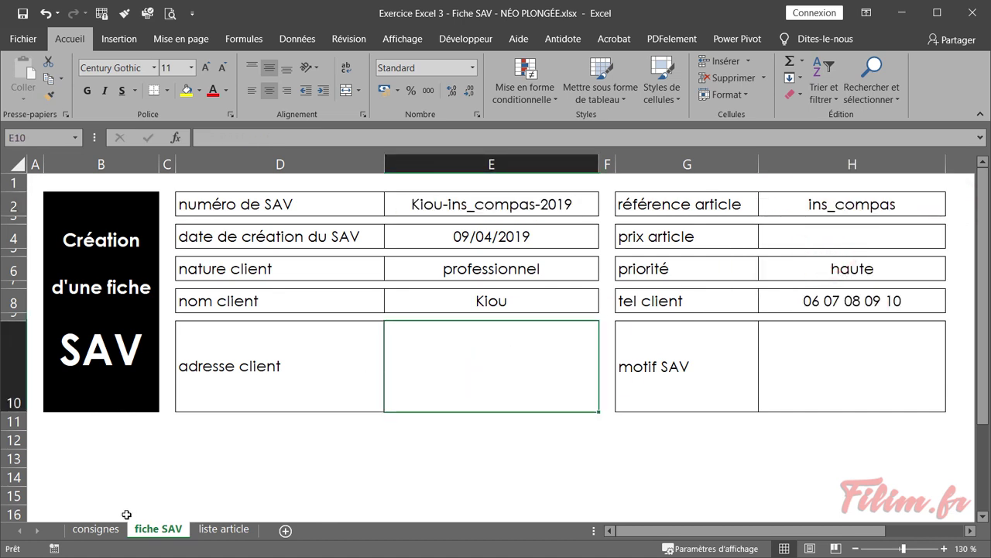
Read instruction g about the page layout on the consignes sheet
click(96, 530)
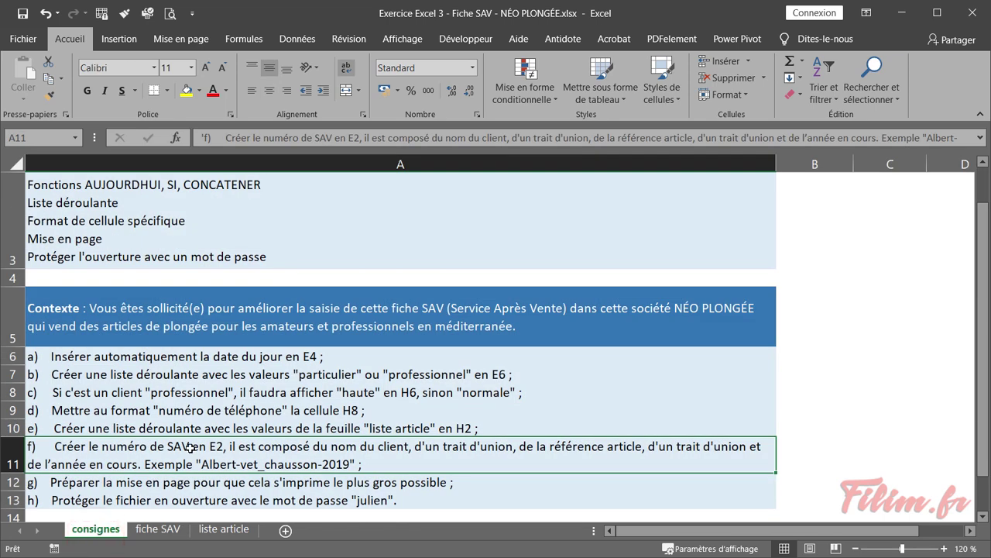
scroll(190, 448, down, 1)
click(221, 309)
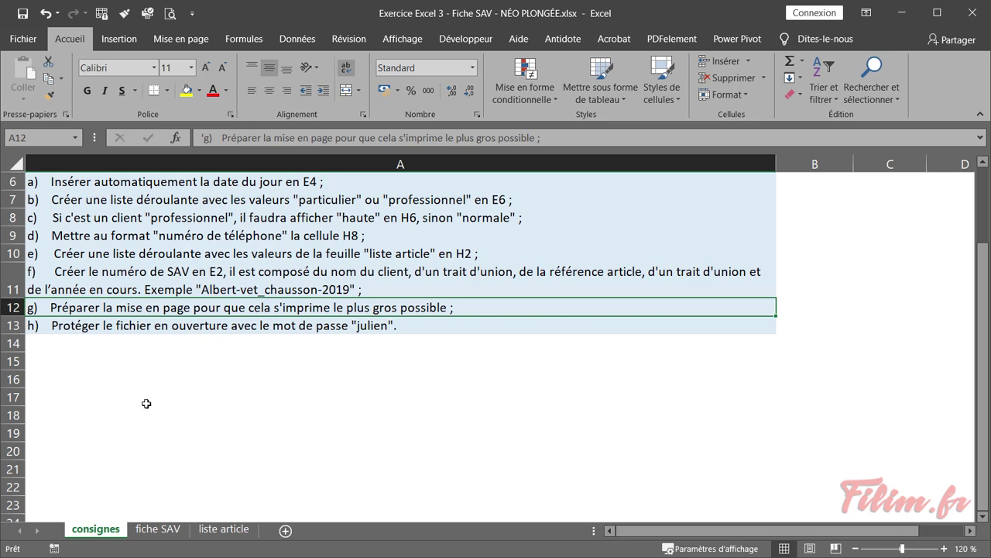
Set the fiche SAV sheet to print in landscape orientation (Paysage) with narrow margins (Étroites)
click(158, 530)
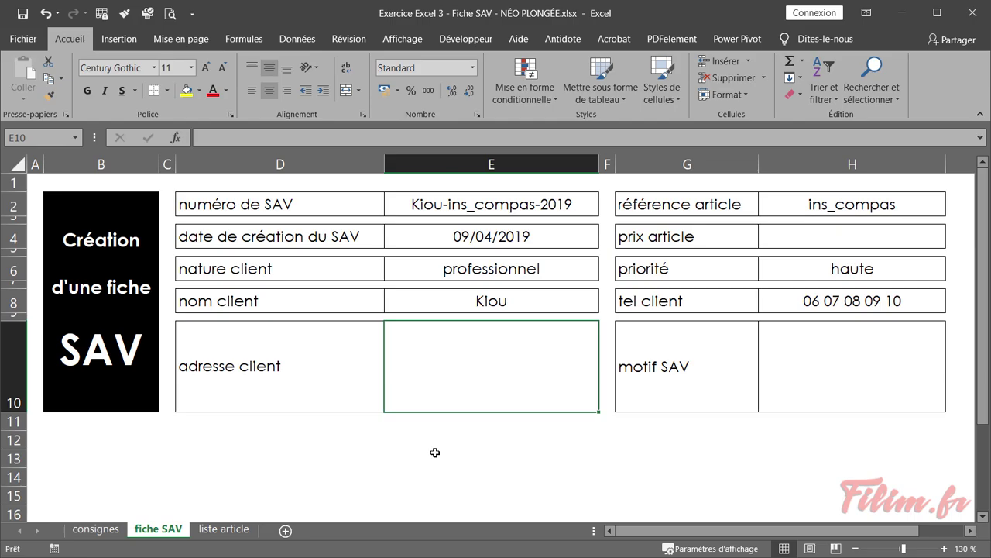
key(ctrl+p)
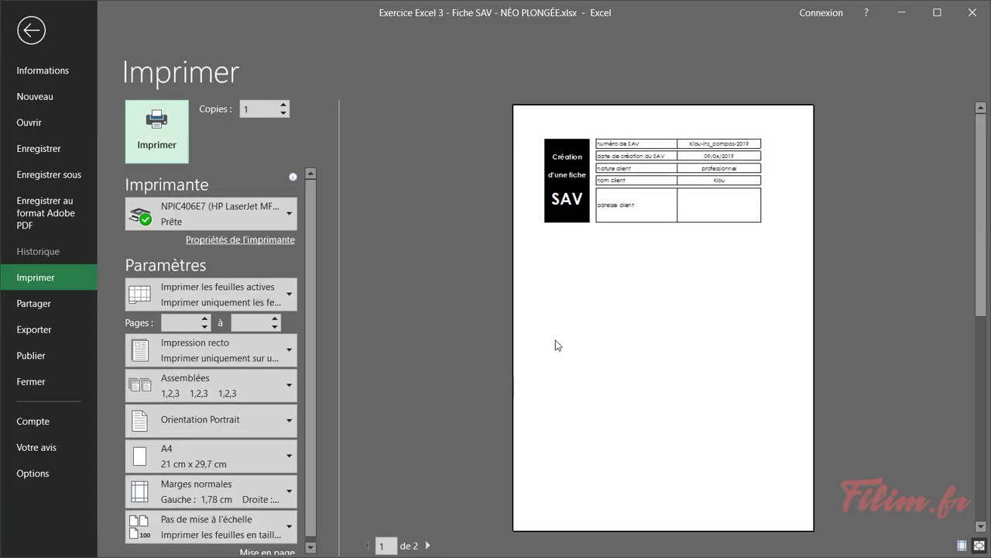
click(220, 426)
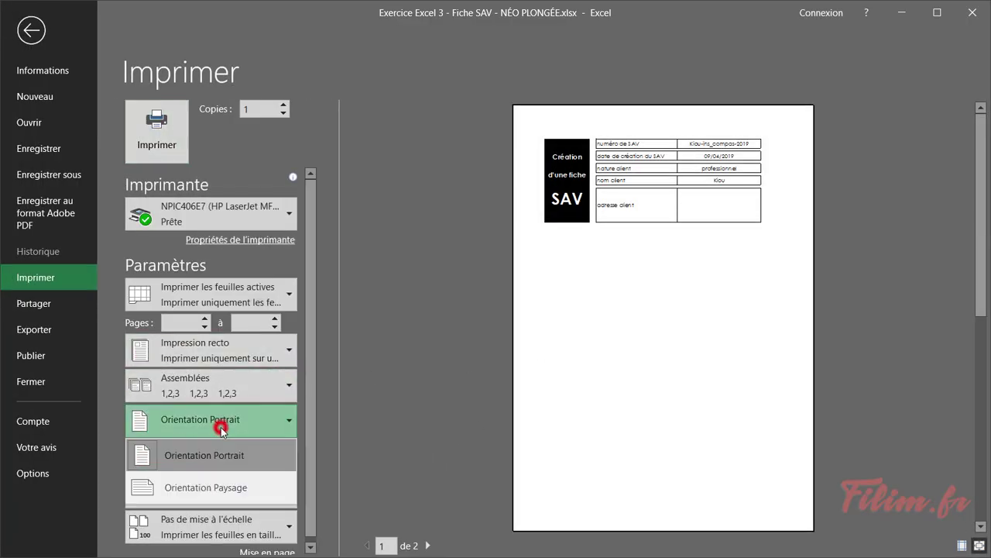
click(212, 497)
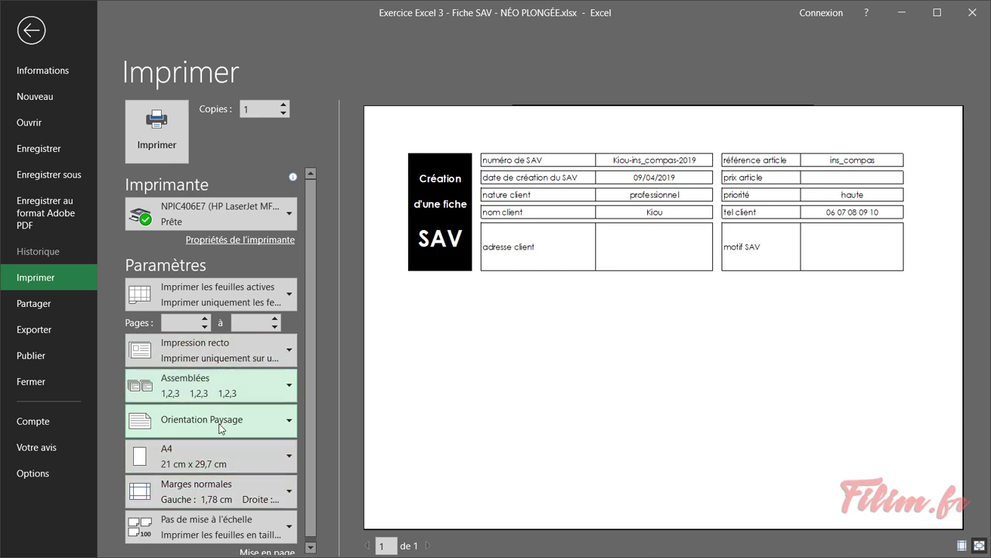
click(227, 500)
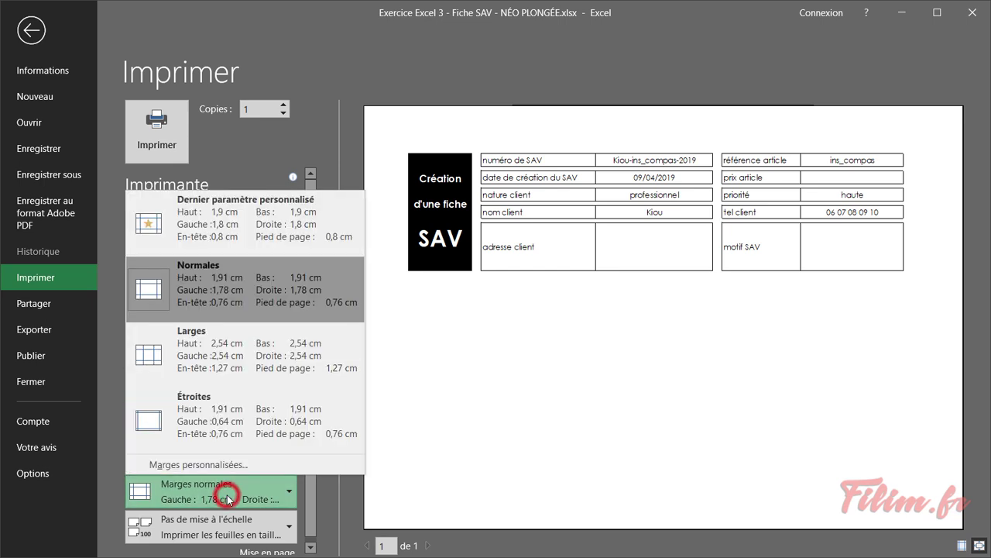
click(210, 411)
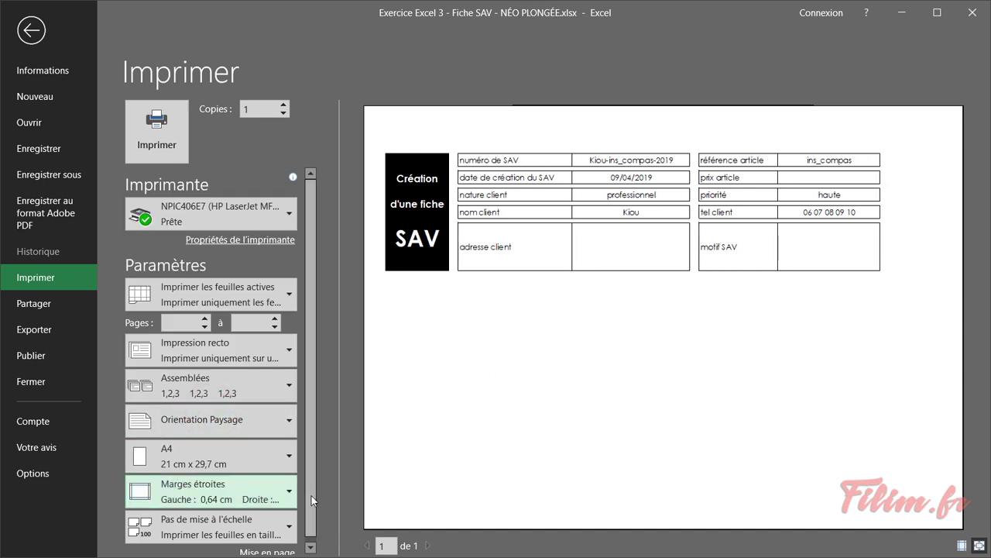
Enlarge the print scale of the fiche SAV sheet to 110 % of normal size in the page setup
drag(312, 497, 314, 519)
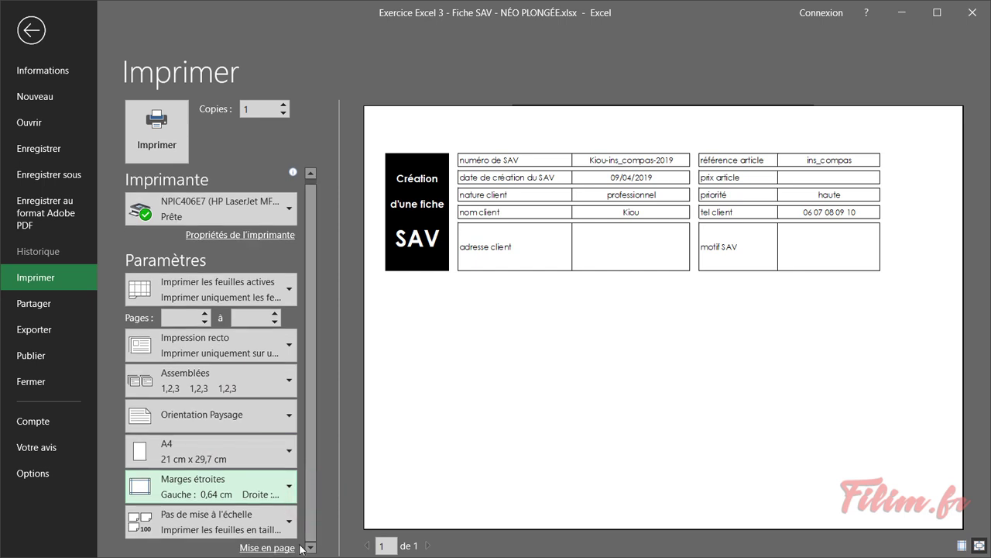
click(249, 547)
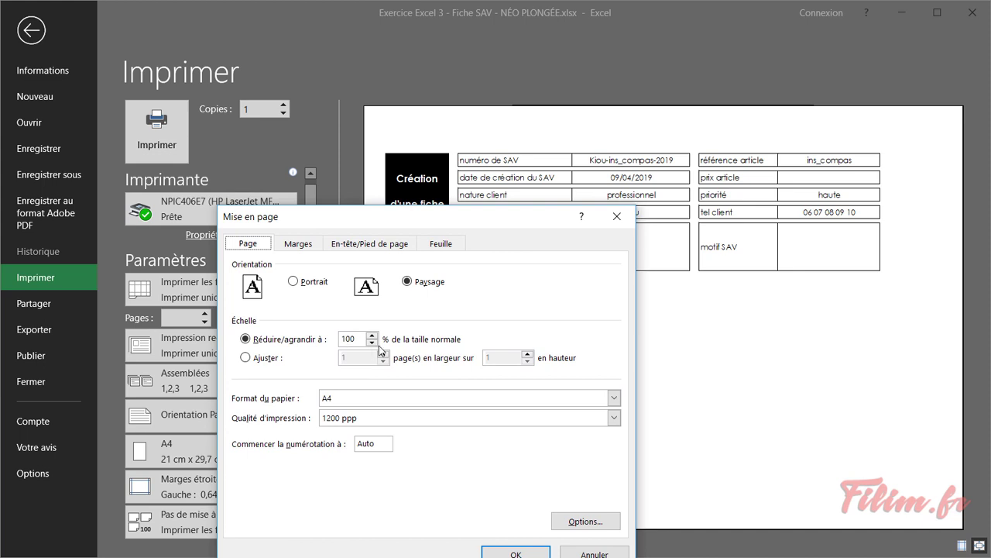
click(372, 335)
click(372, 335)
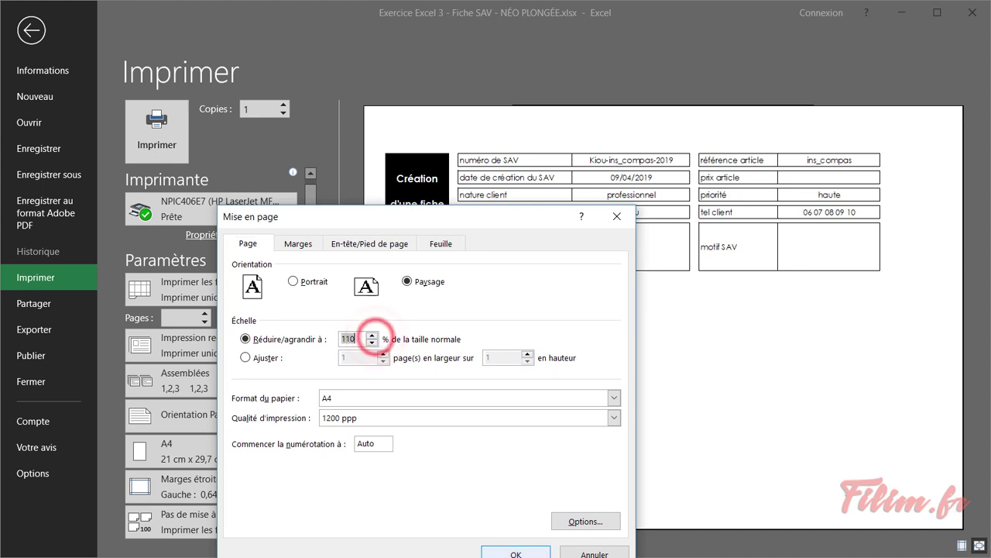
click(516, 553)
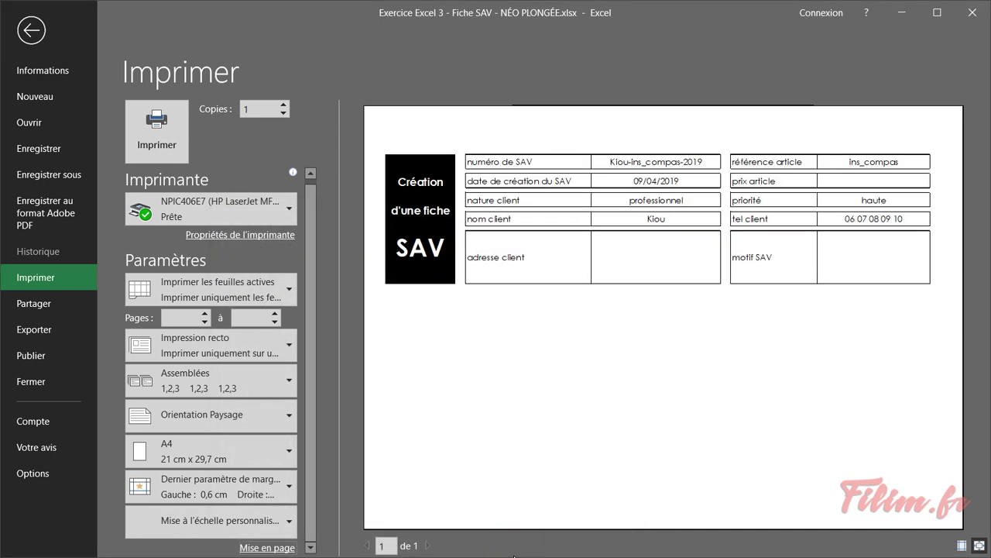
click(412, 547)
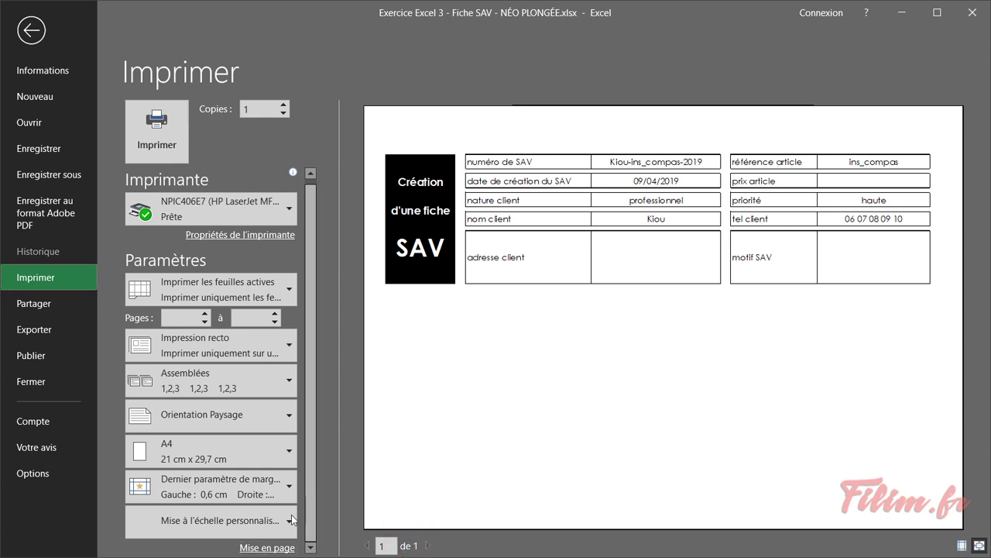
Try a print scale of 115 % and page through the print preview
click(256, 547)
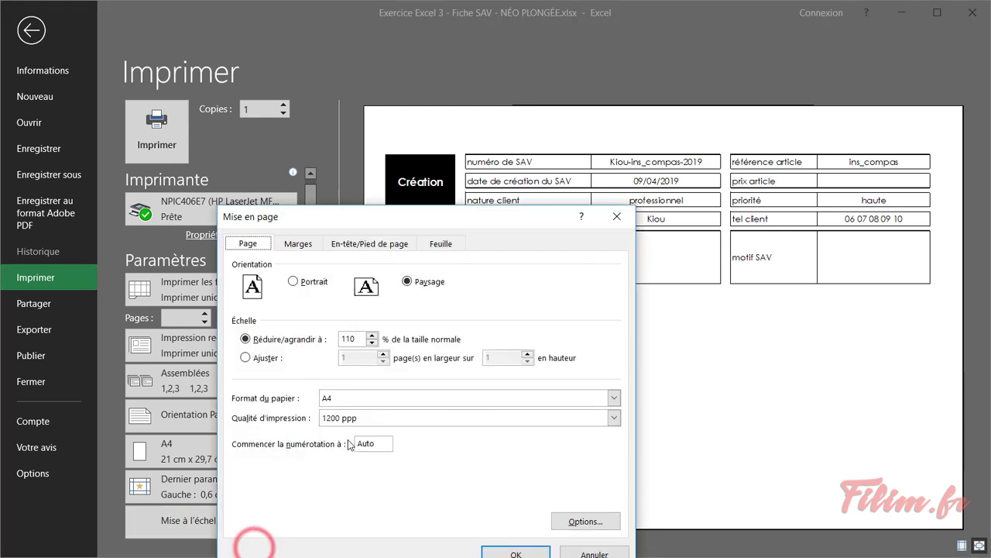
click(372, 335)
click(507, 553)
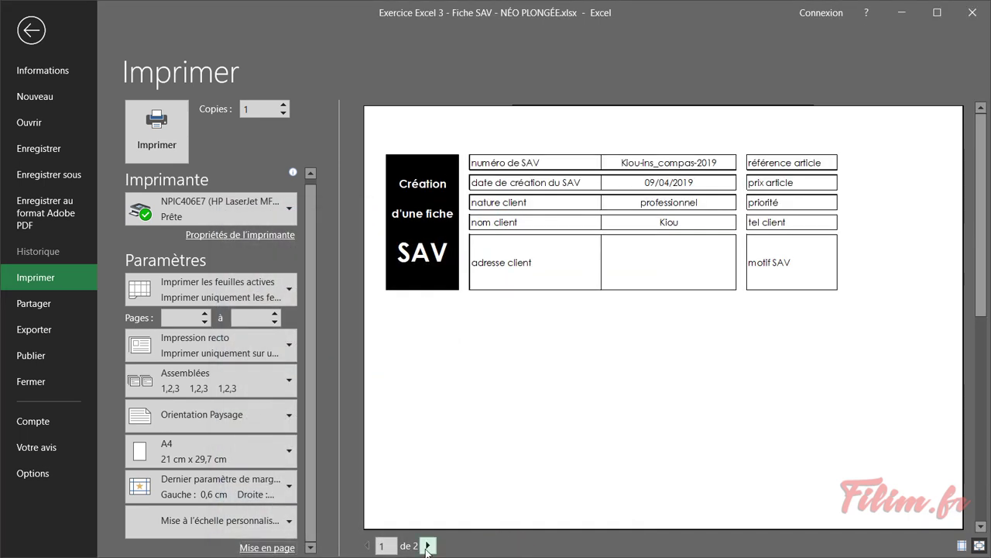
click(428, 546)
click(366, 548)
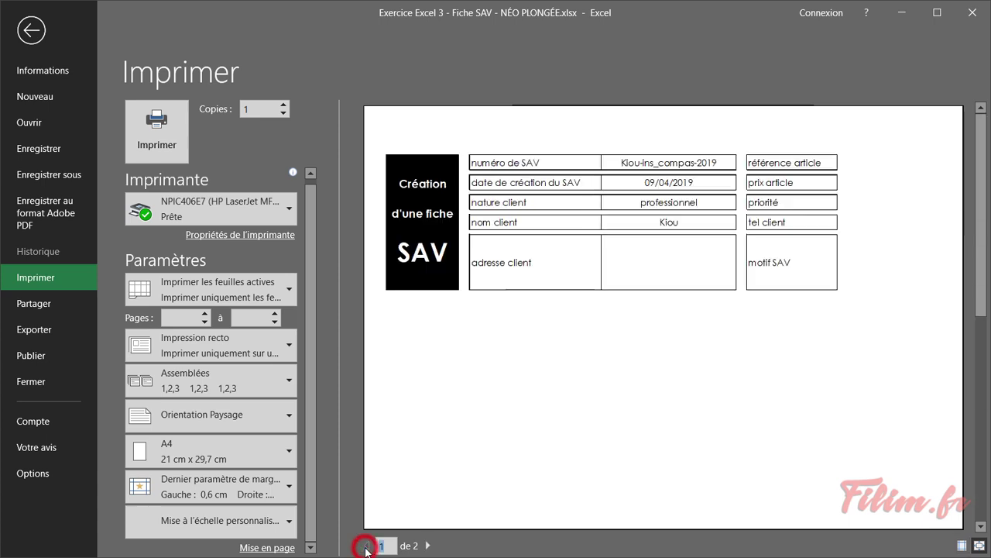
Return the print scale of the fiche SAV sheet to 110 %
click(250, 548)
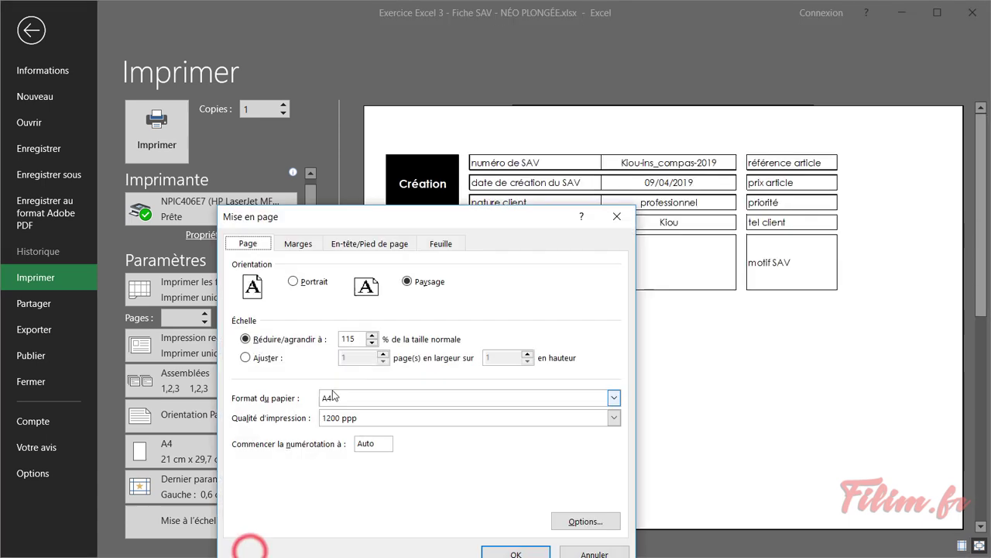
click(372, 343)
click(508, 553)
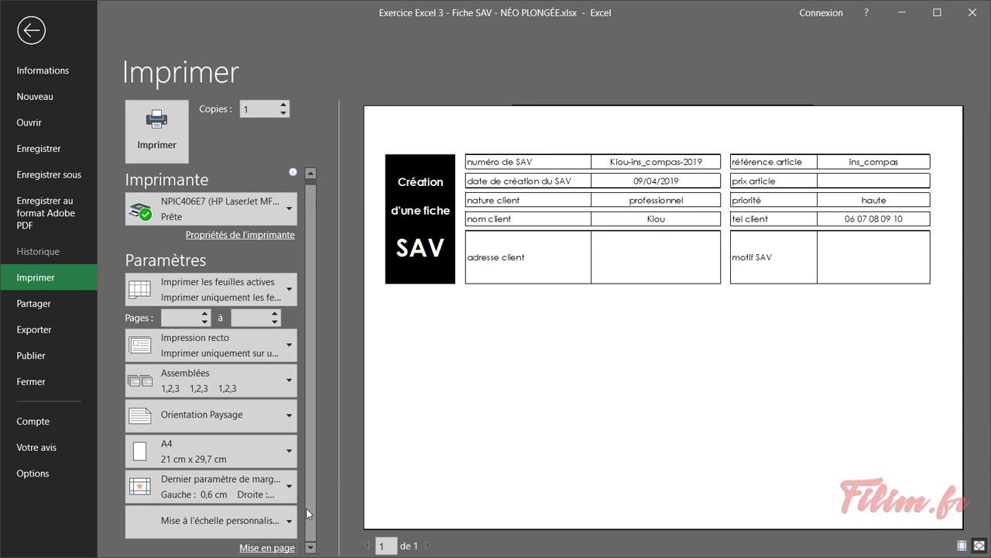
Centre the fiche SAV printout horizontally and vertically on the page and return to the worksheet
click(268, 547)
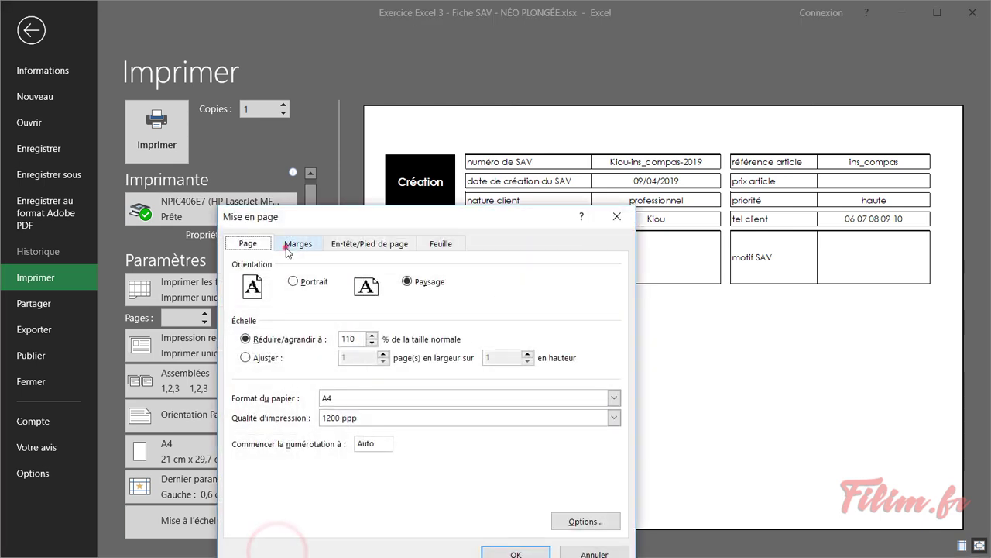
click(285, 245)
drag(326, 229, 283, 169)
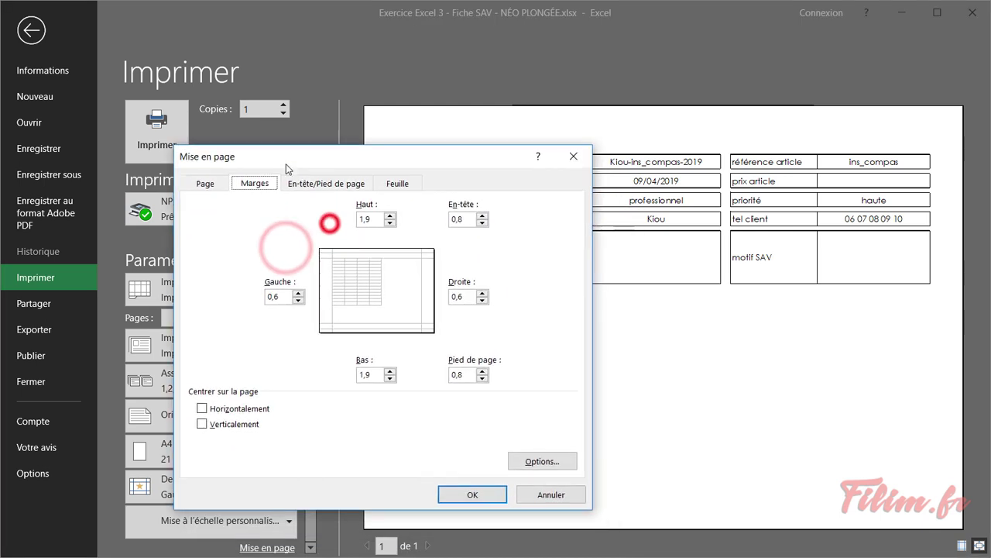
click(245, 408)
click(236, 425)
click(472, 492)
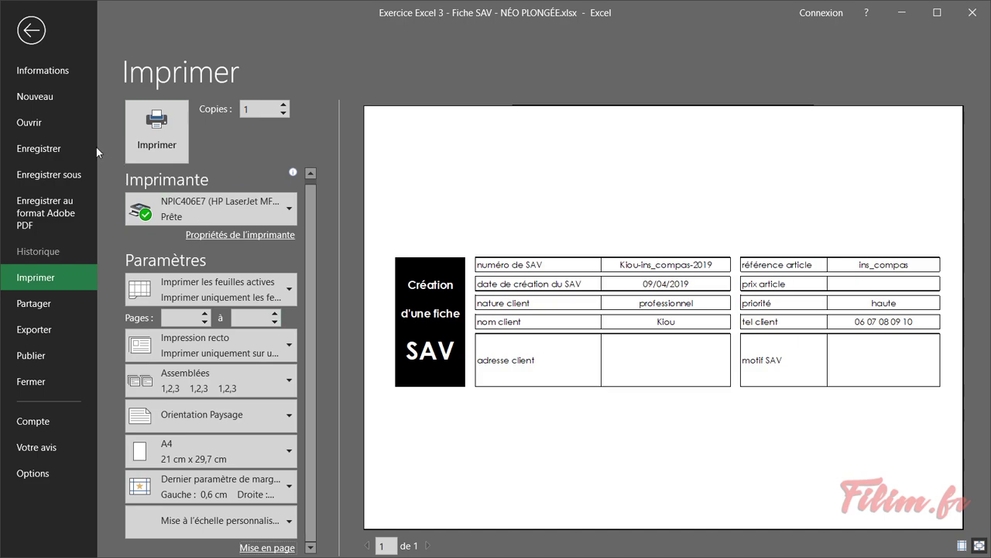
click(37, 42)
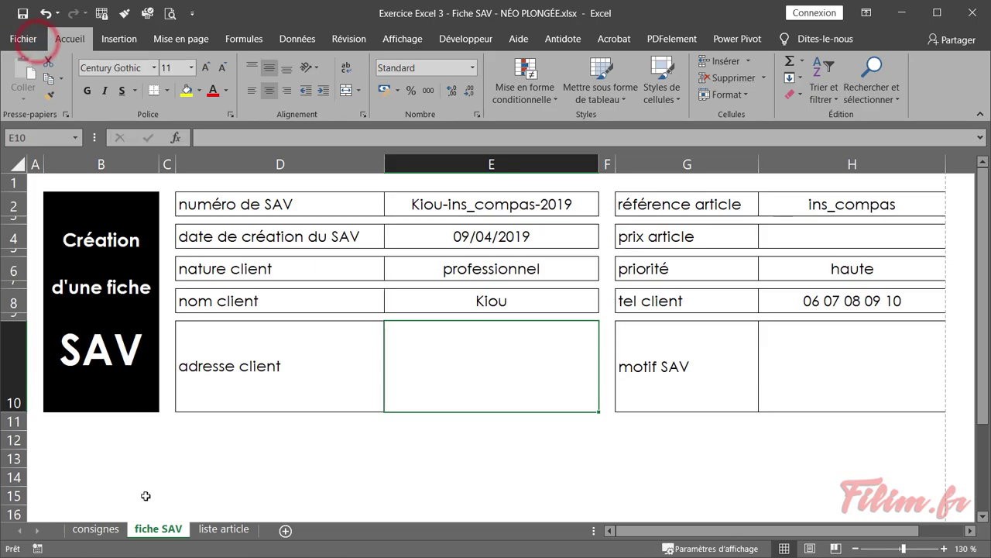
Read instruction h) about protecting the file's opening on the consignes sheet and return to the fiche SAV sheet
click(95, 529)
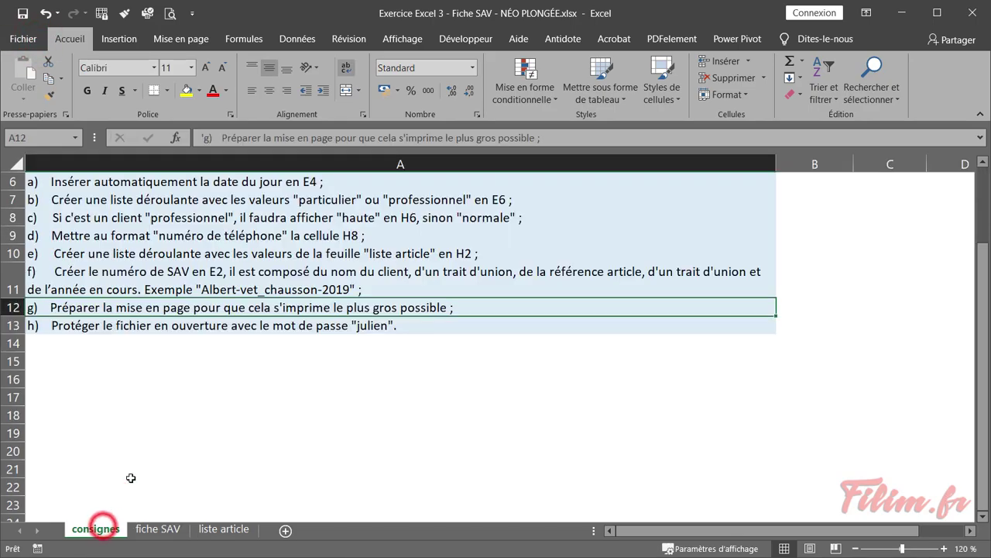
click(123, 327)
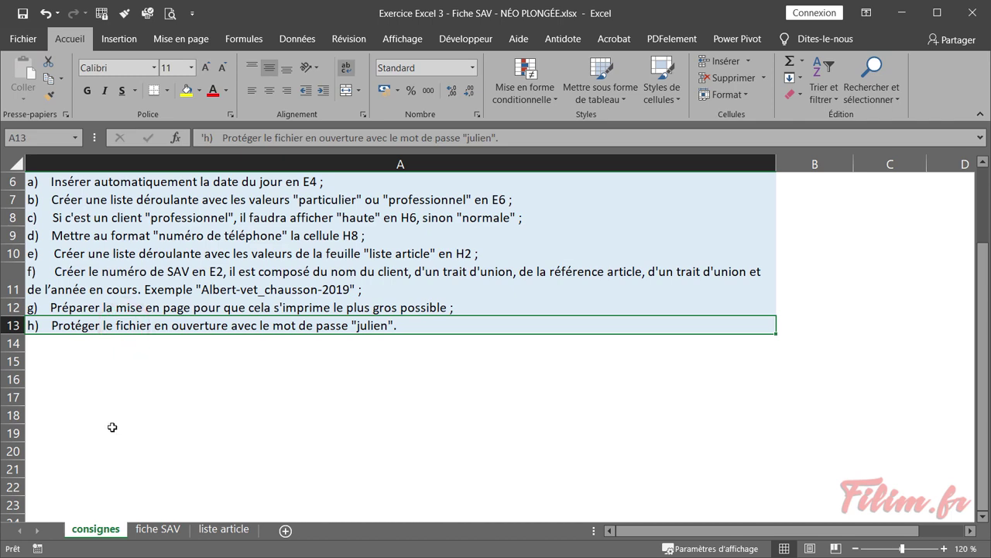
scroll(137, 420, up, 3)
scroll(222, 494, down, 3)
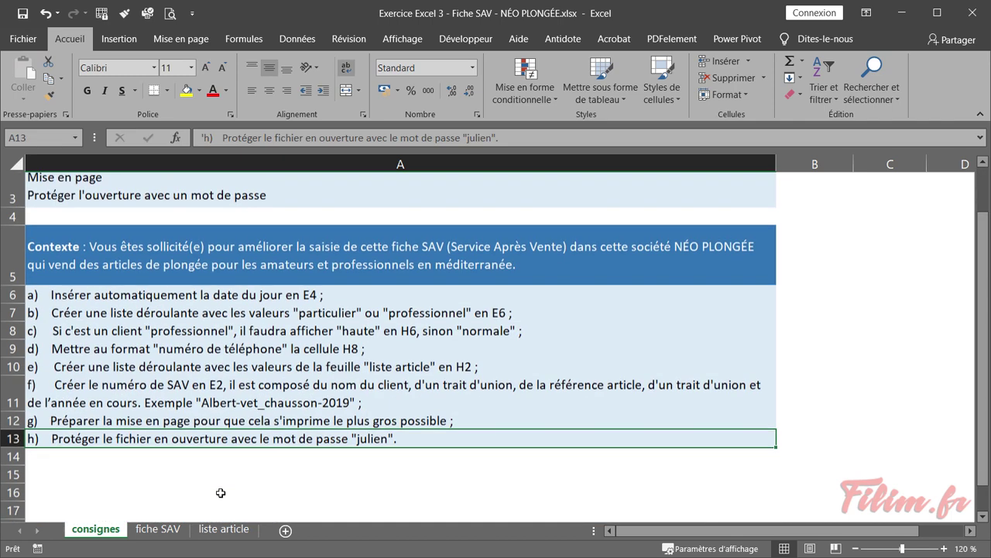
click(157, 532)
click(279, 449)
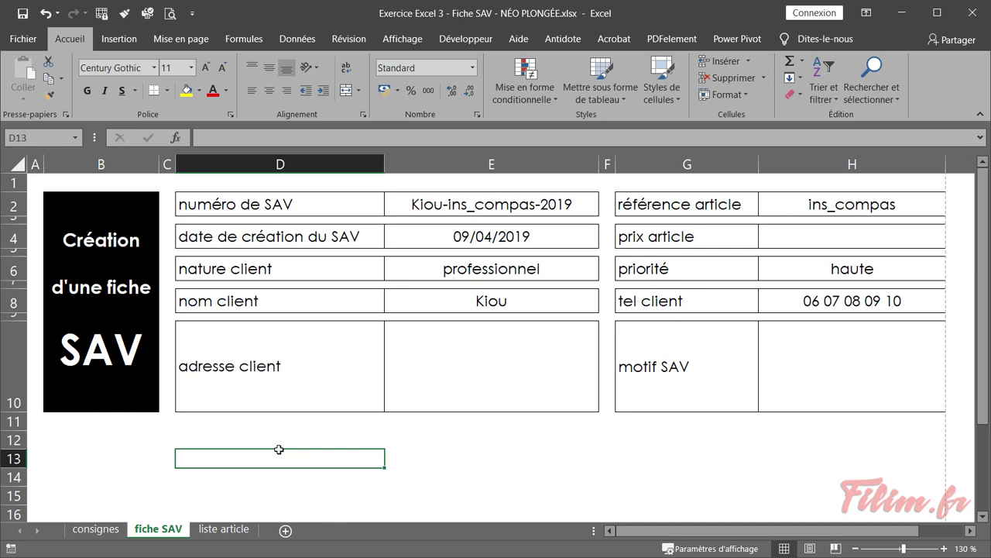
Prepare to save a copy in the Bureau folder under the name "Exercice Excel 3 - Fiche SAV - NÉO PLONGÉE protégé.xlsx"
click(23, 39)
click(54, 168)
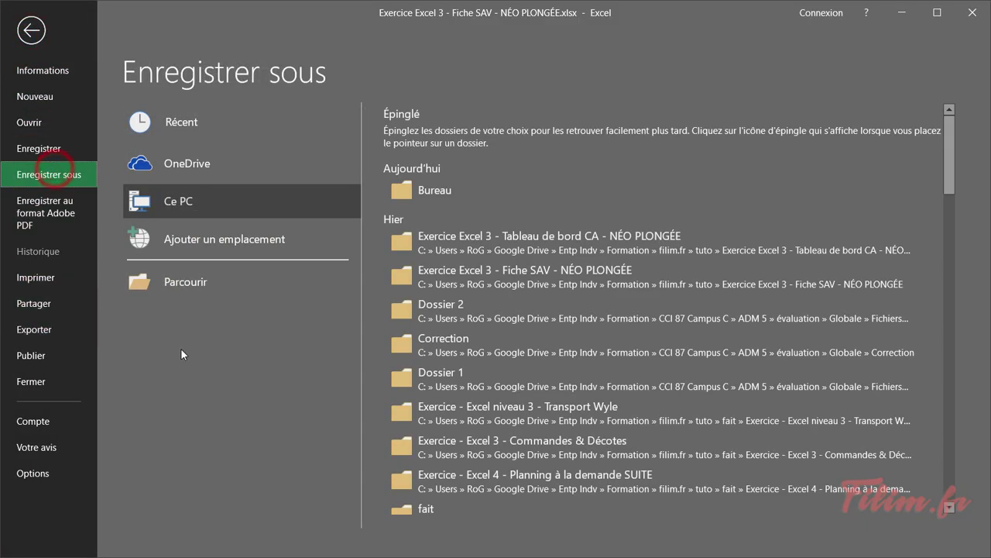
click(401, 198)
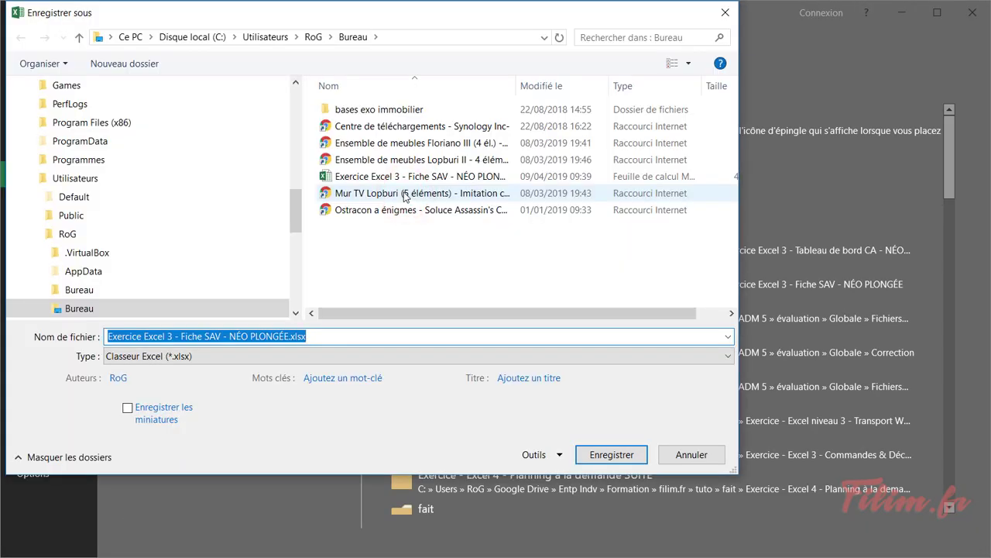
click(332, 336)
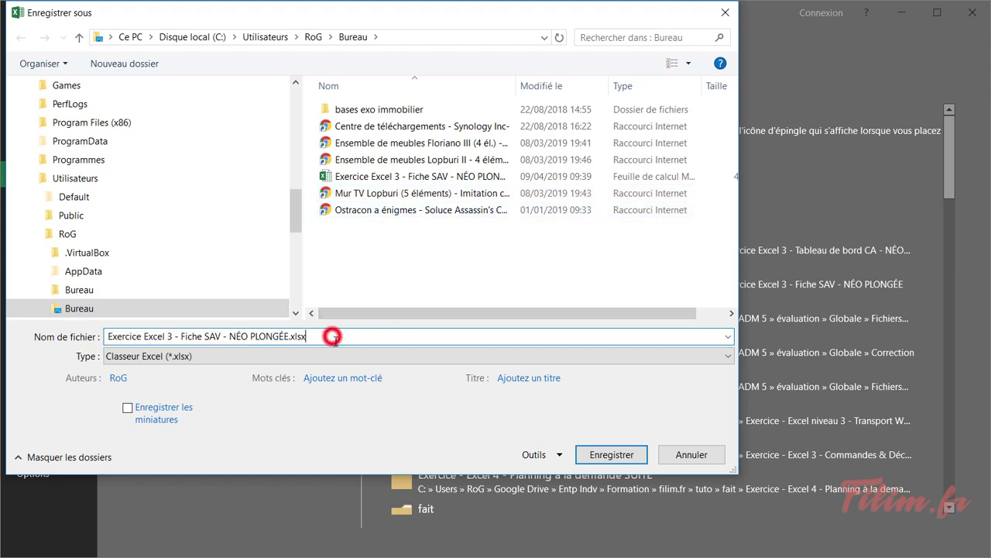
click(287, 336)
text(protégé)
Set and confirm a read password (Mot de passe pour la lecture) in the general save options and save the workbook copy
click(558, 454)
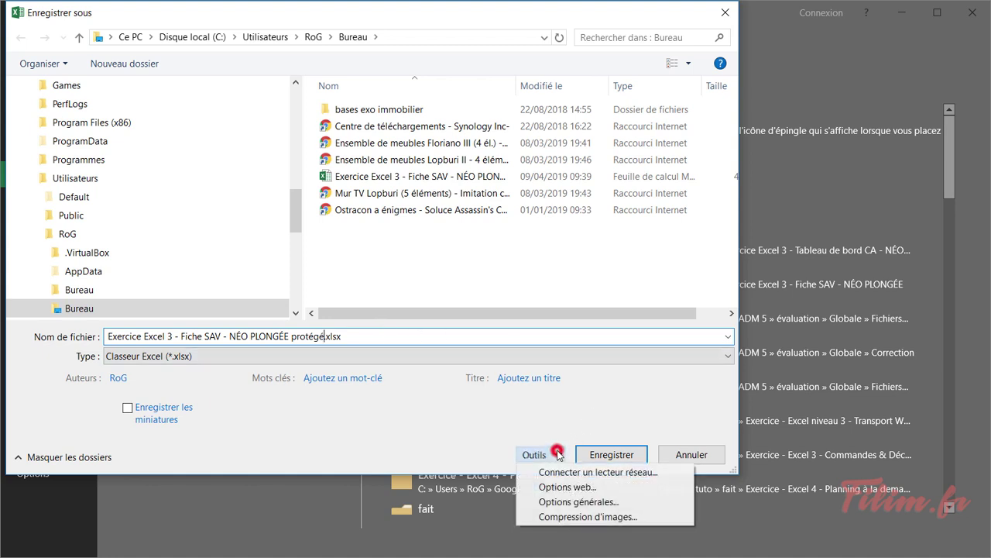
click(567, 501)
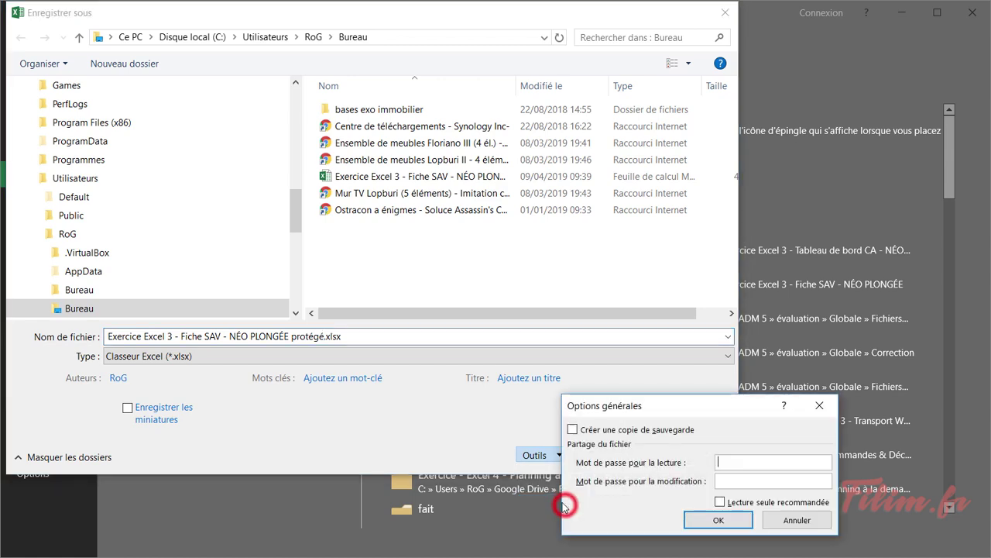
drag(608, 407, 337, 124)
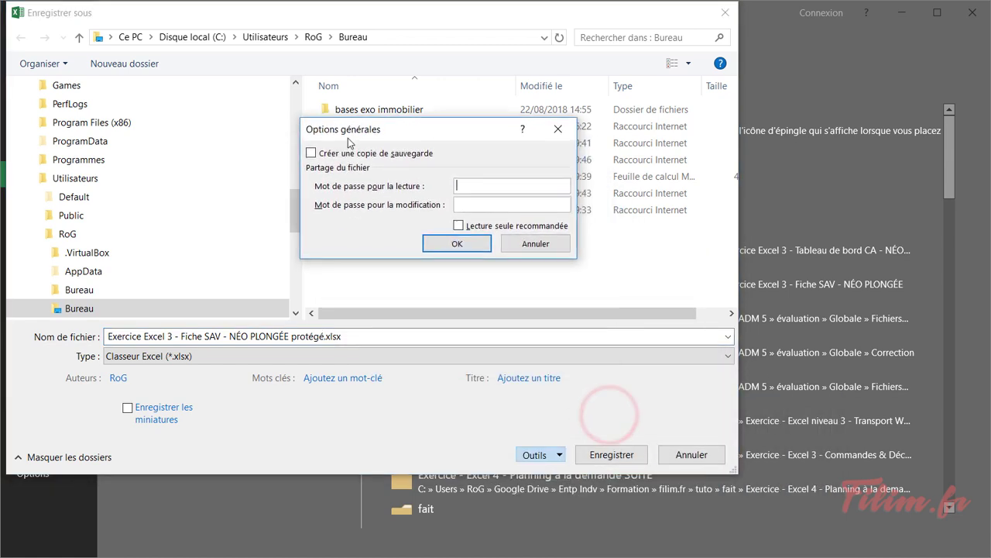
drag(441, 137, 476, 152)
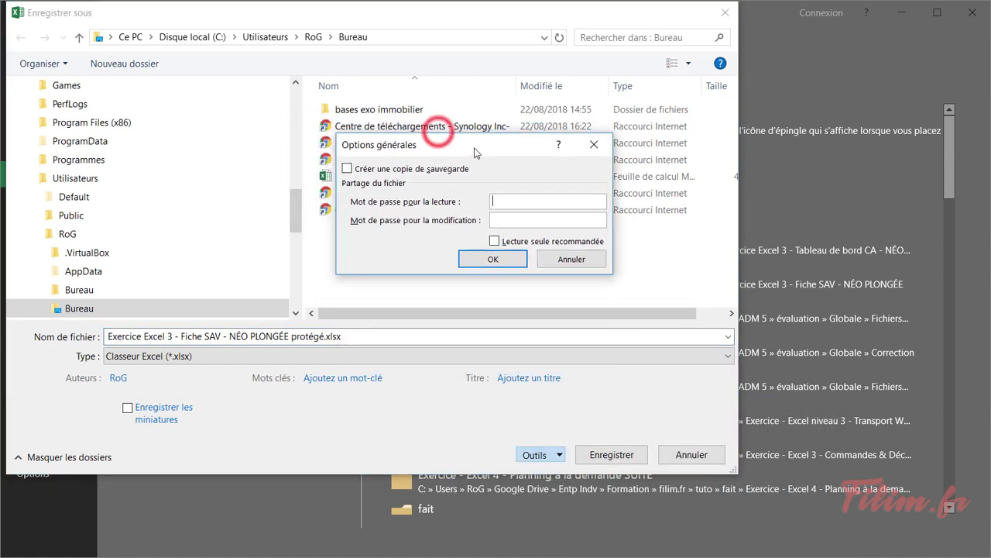
click(518, 199)
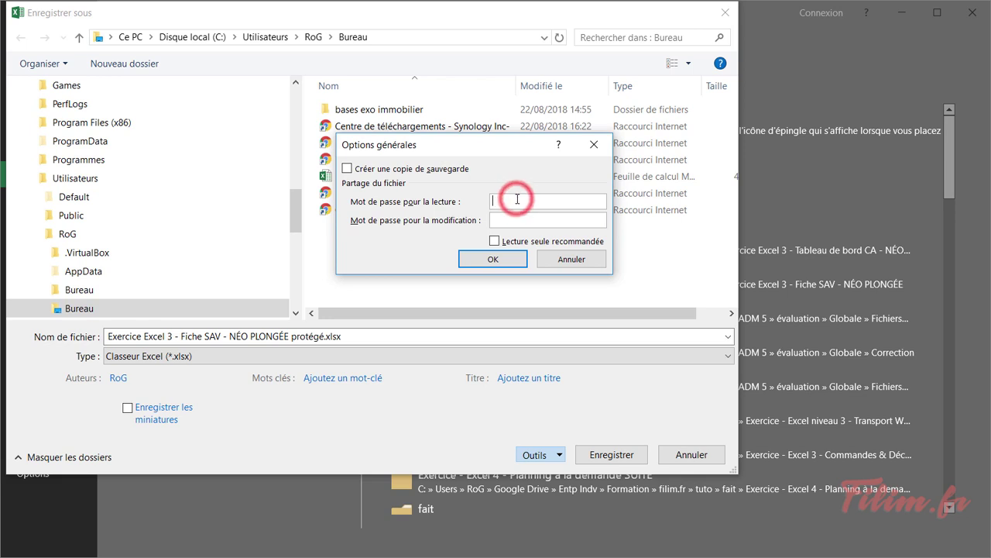
text(1)
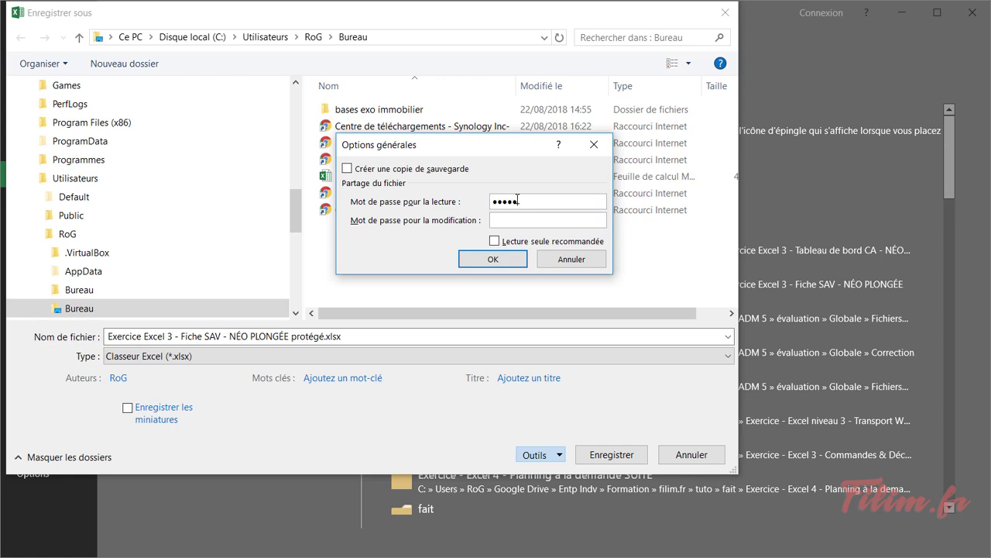
click(492, 259)
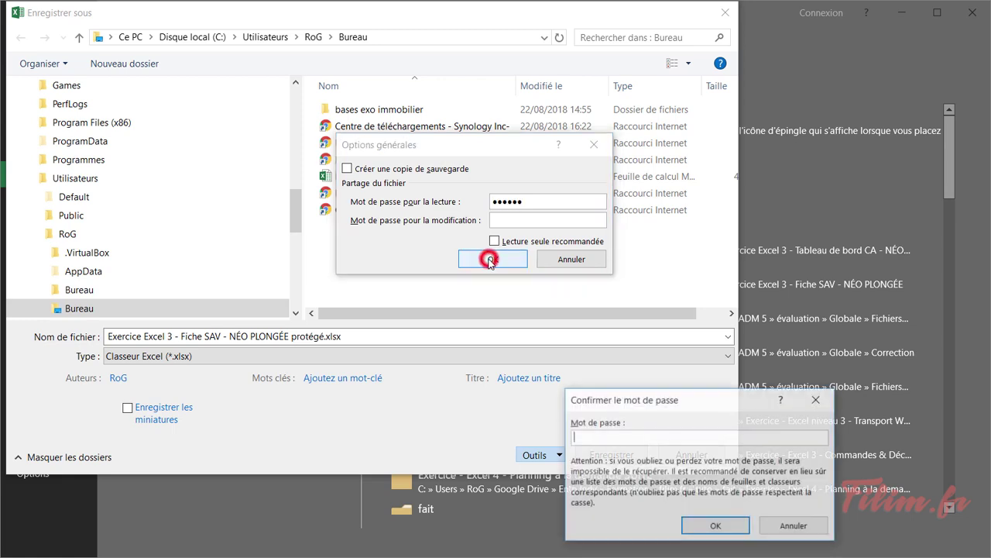
drag(671, 406, 449, 308)
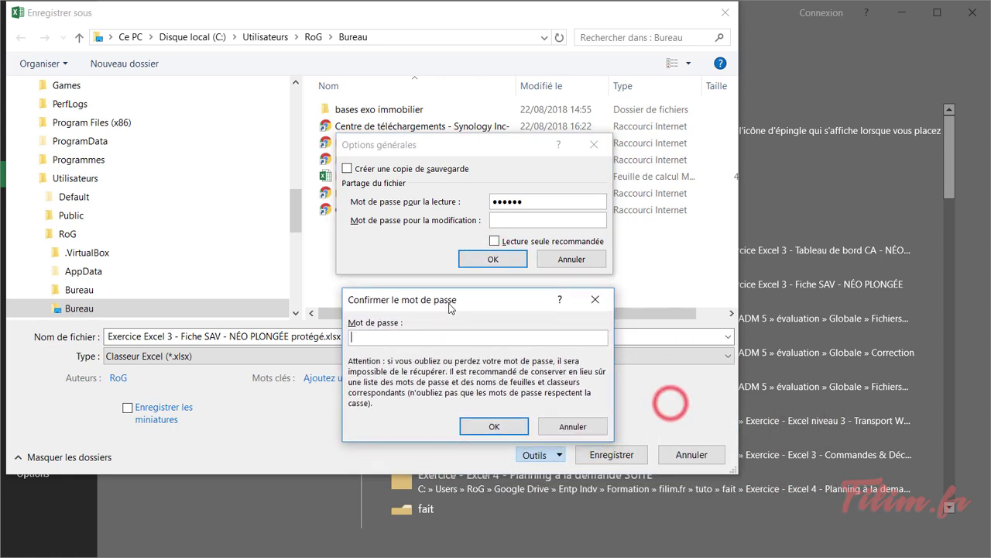
text(1)
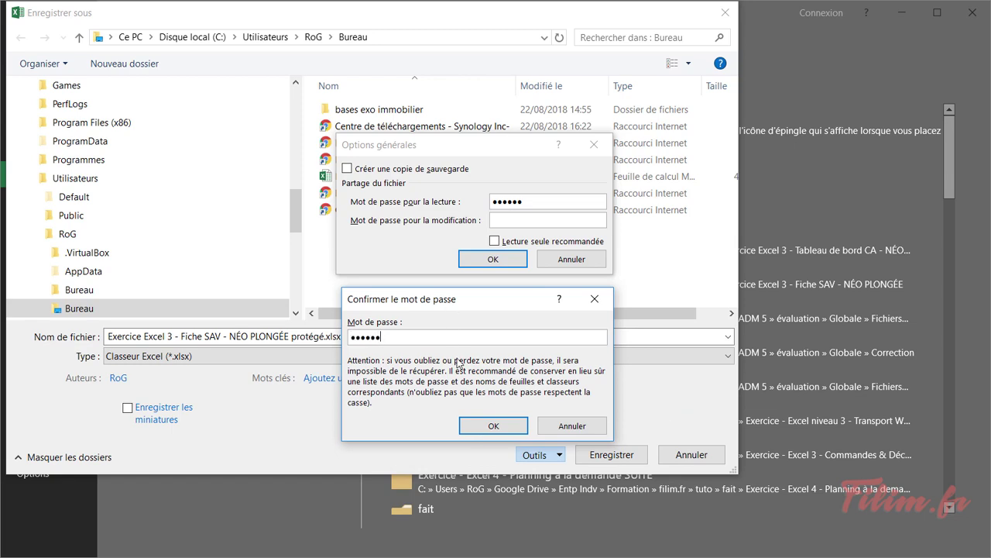
click(480, 424)
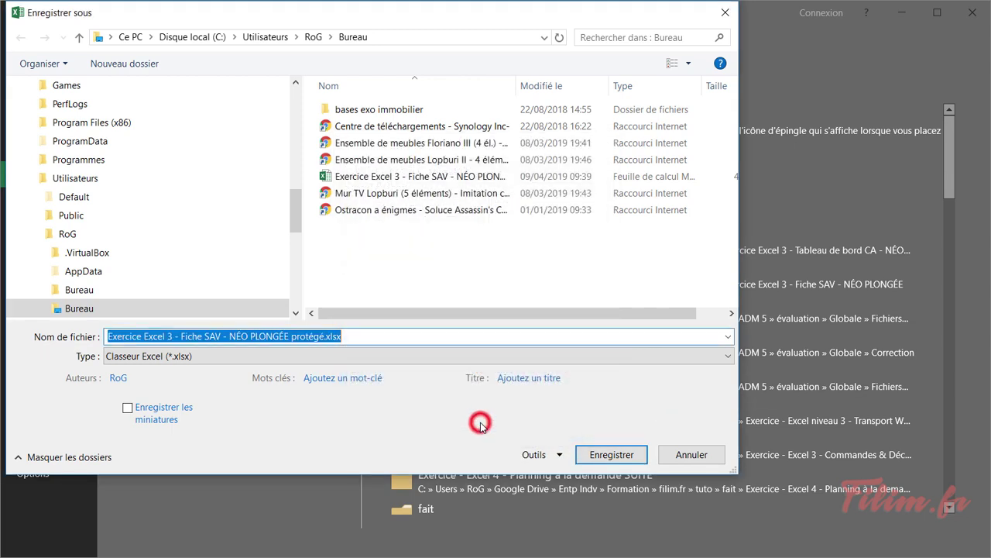
click(602, 454)
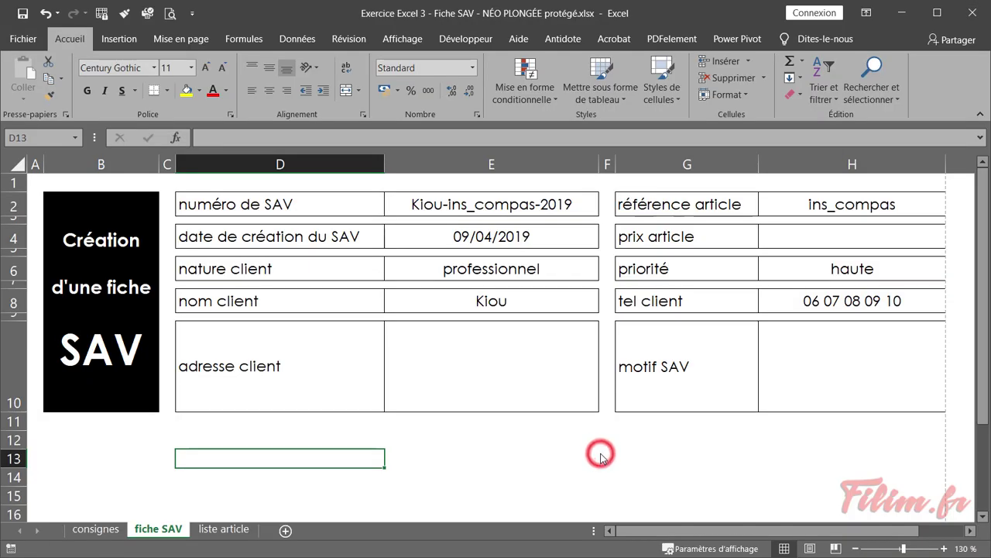
Close the workbook and place the protected copy's icon near the original workbook on the desktop
click(969, 13)
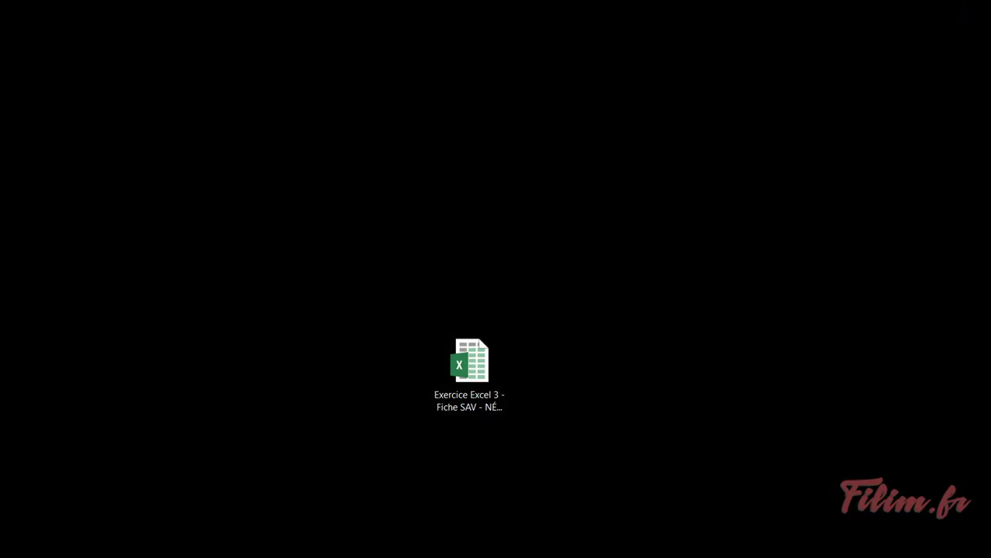
drag(990, 193, 647, 298)
click(469, 374)
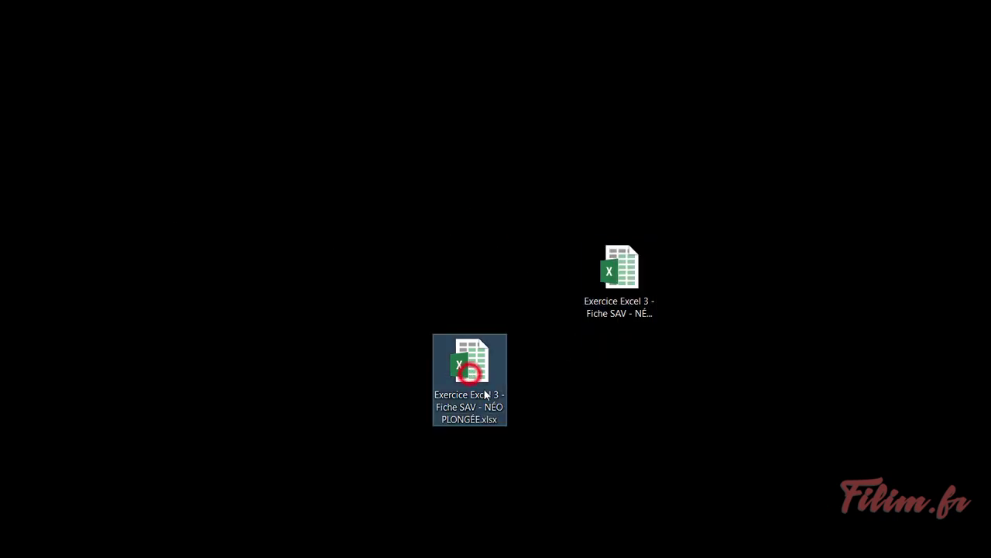